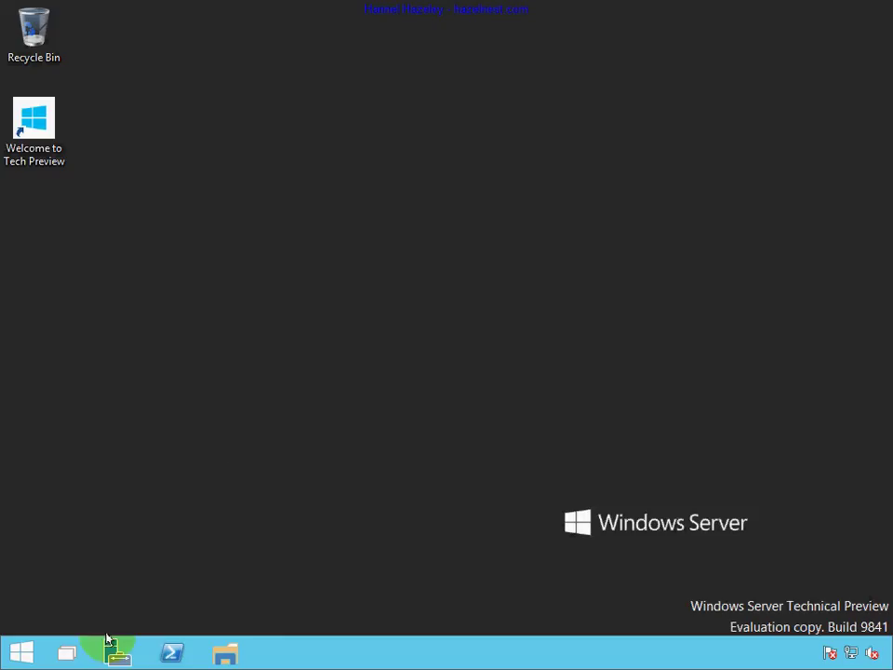
Start an Internet Explorer InPrivate Browsing session from the Start menu jump list.
{"action": "left_click", "coordinate": [16, 657]}
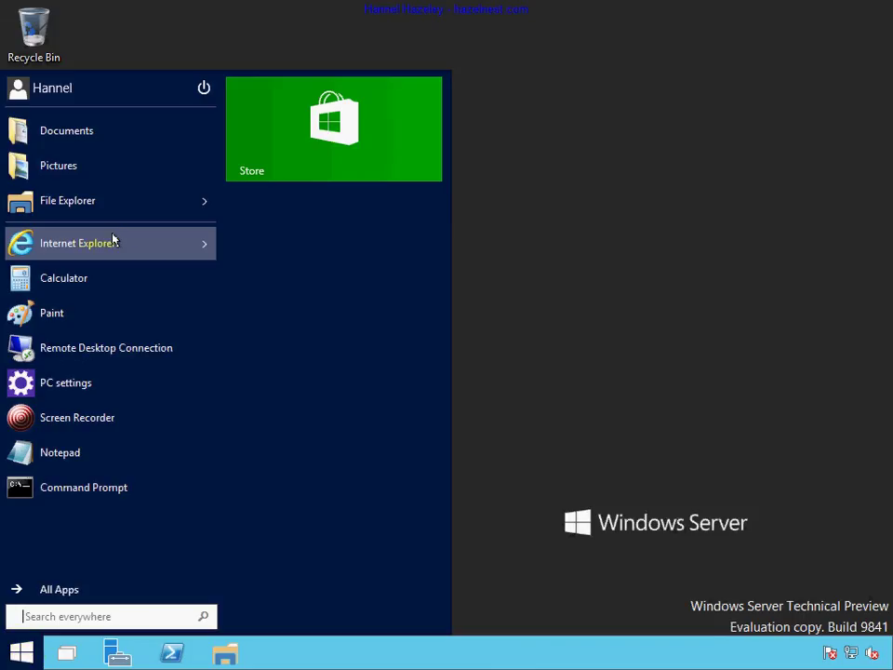
{"action": "left_click", "coordinate": [205, 244]}
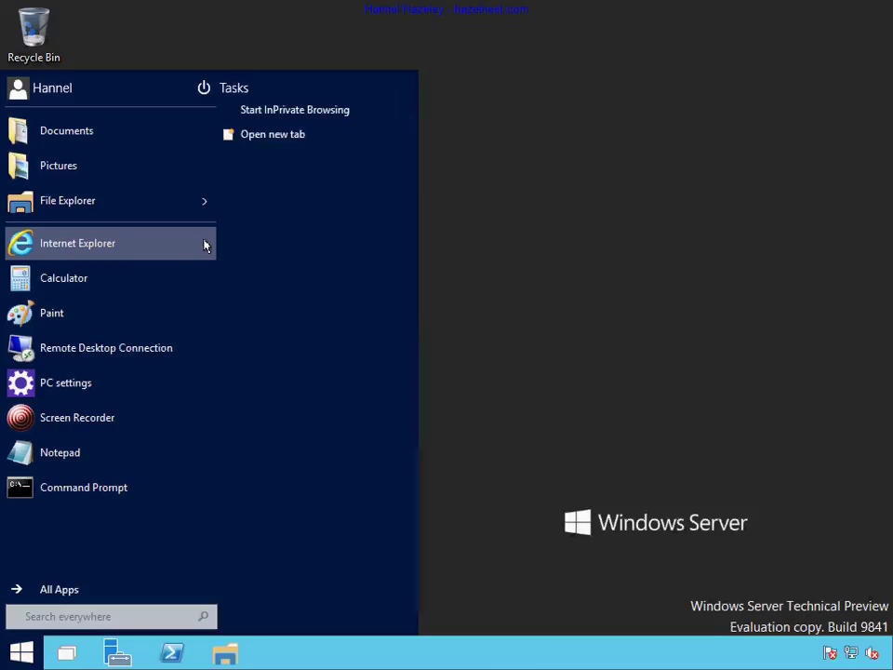
{"action": "left_click", "coordinate": [301, 110]}
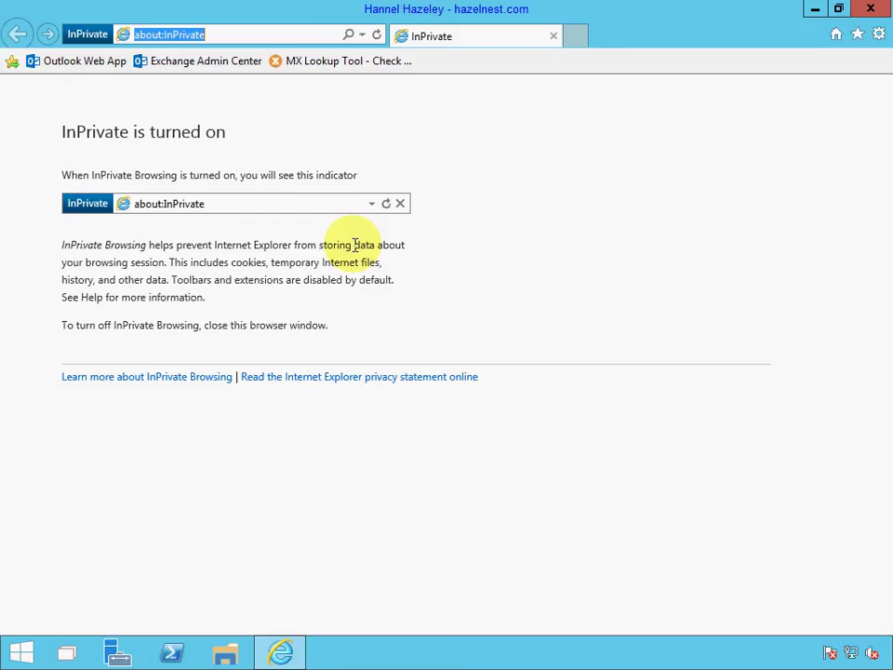
Run an MxToolbox MX lookup for o365.hazelnest.com and open the returned mail.protection.outlook.com host.
{"action": "left_click", "coordinate": [313, 61]}
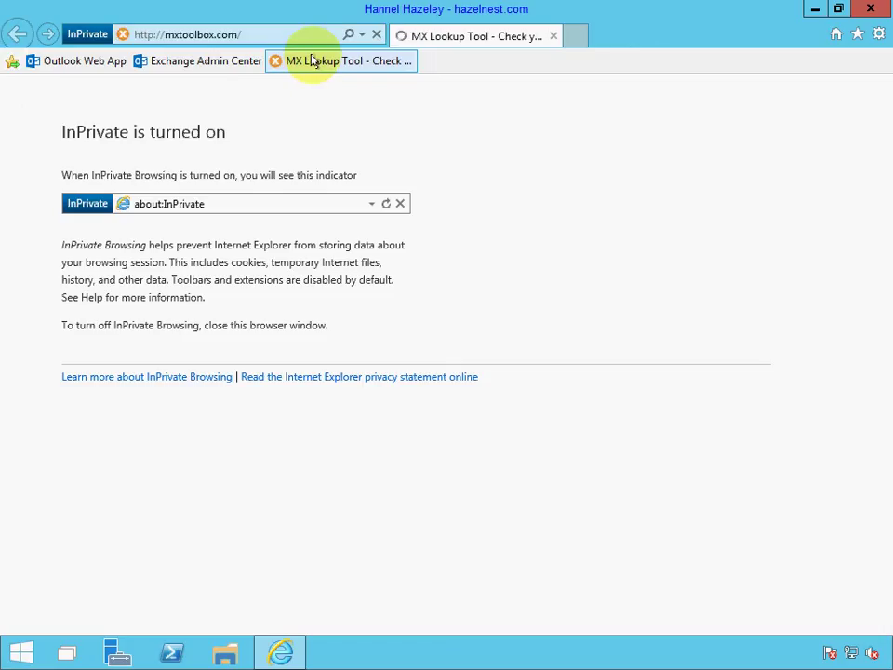
{"action": "left_click", "coordinate": [85, 299]}
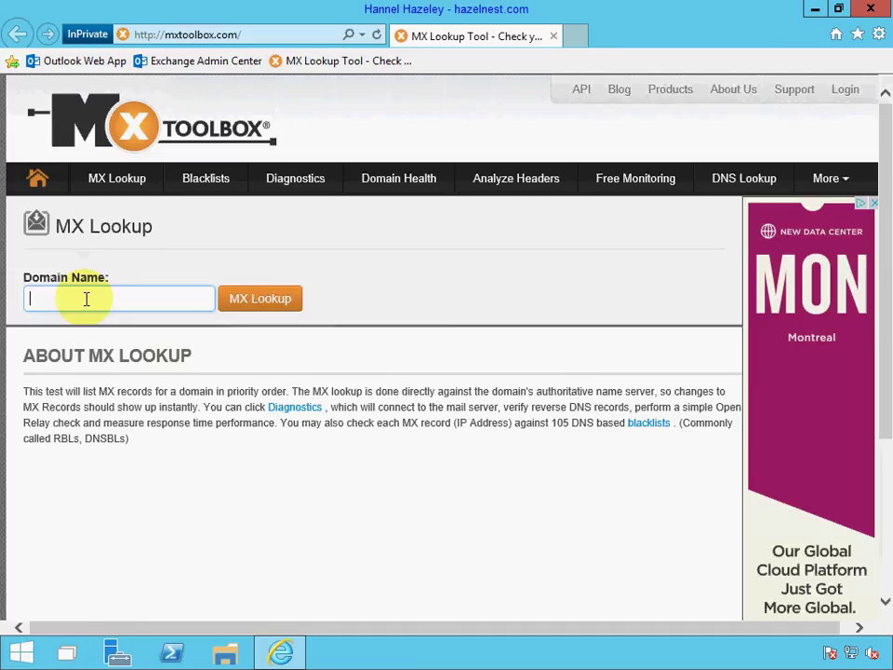
{"action": "type", "text": "0365.hazelnest.com"}
{"action": "key", "text": "Return"}
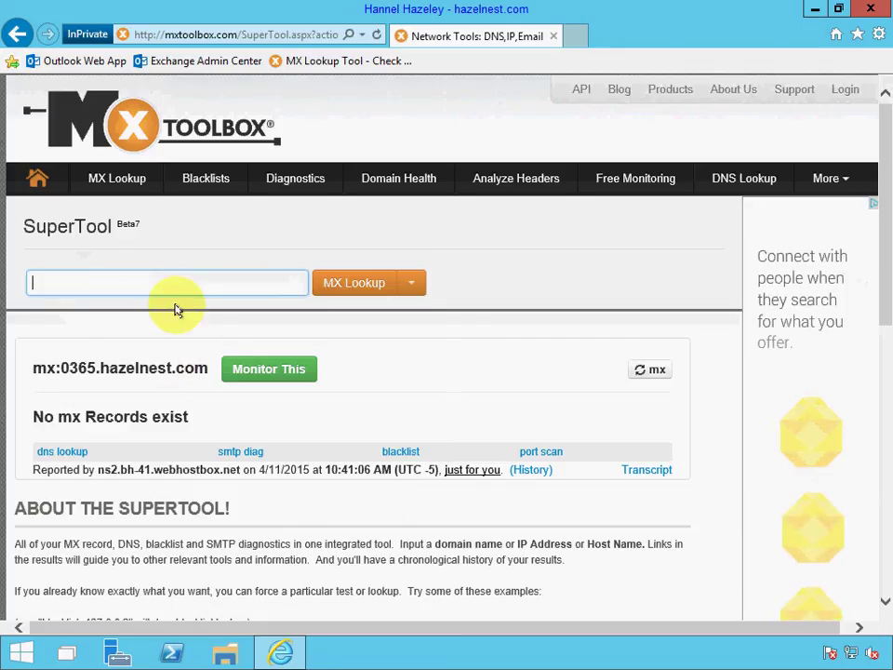
{"action": "type", "text": "o365.hazelnest.com"}
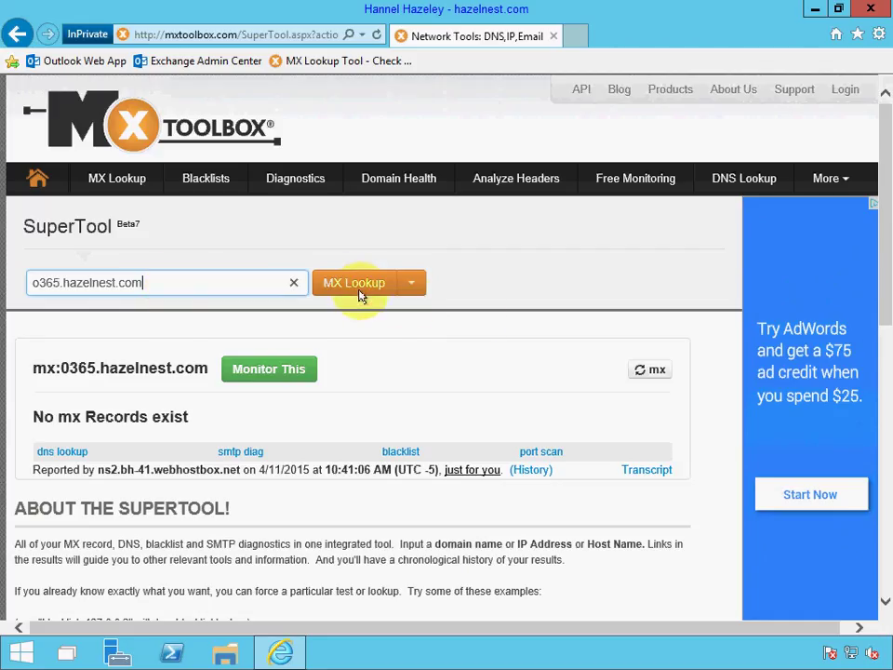
{"action": "left_click", "coordinate": [359, 292]}
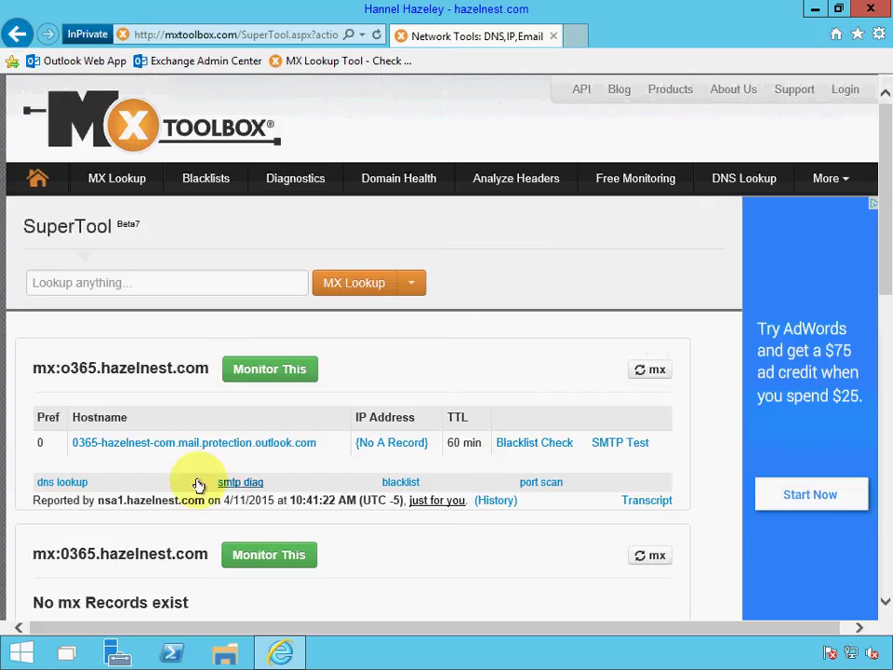
{"action": "left_click", "coordinate": [98, 441]}
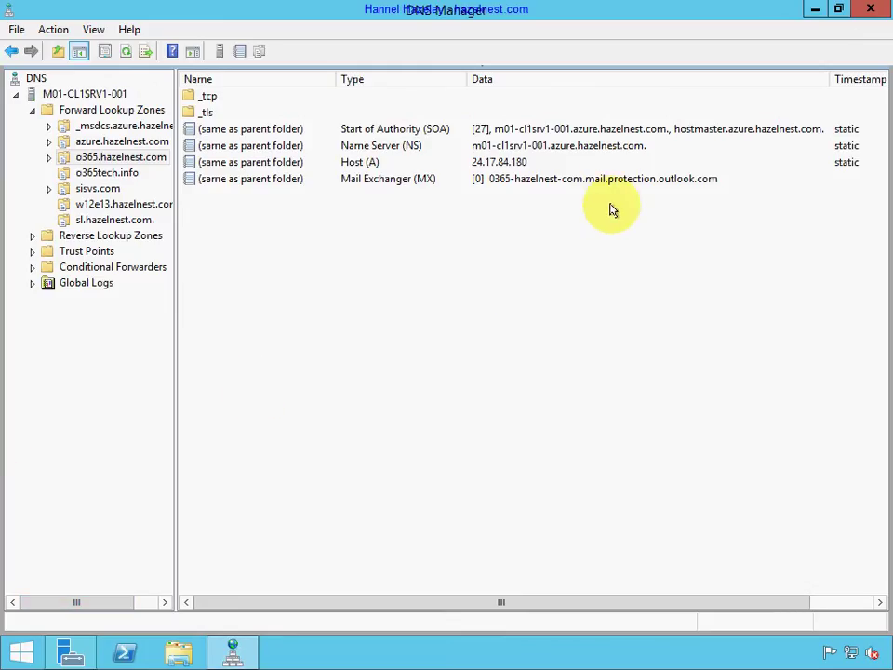
Add a new MX record pointing to mx1.ik2.com at priority 10 in the o365.hazelnest.com zone.
{"action": "left_click", "coordinate": [610, 179]}
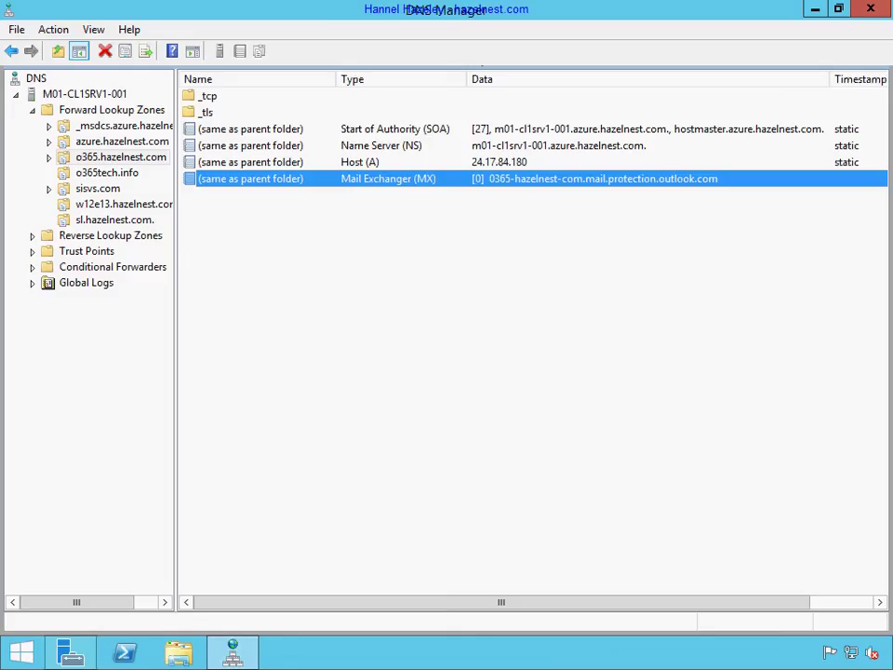
{"action": "right_click", "coordinate": [501, 351]}
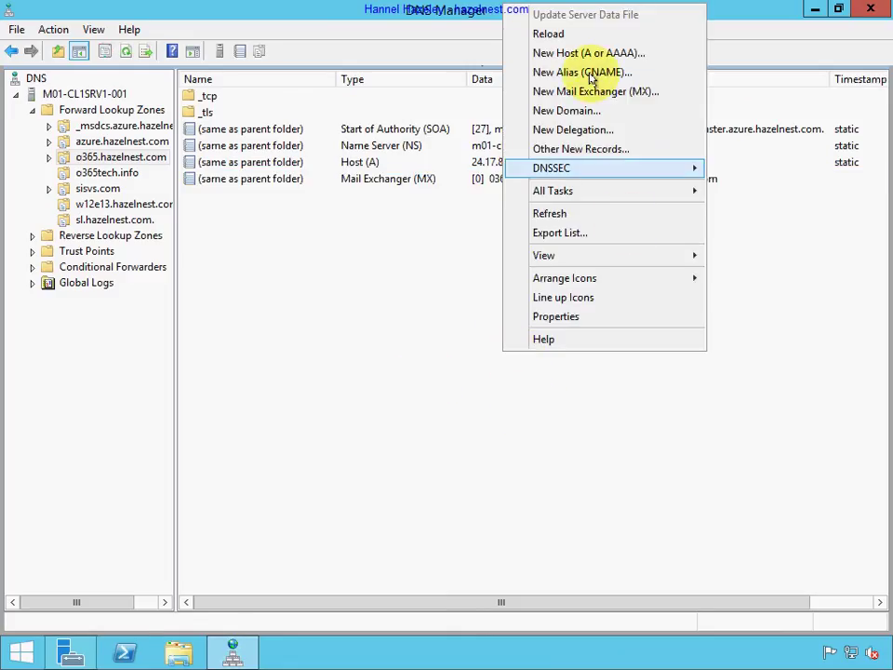
{"action": "left_click", "coordinate": [601, 91]}
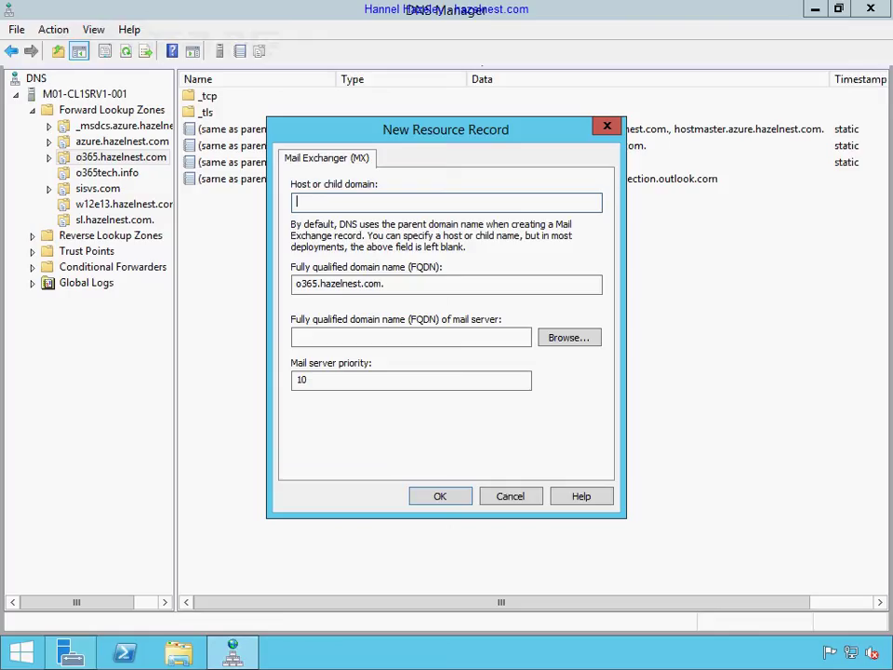
{"action": "left_click", "coordinate": [368, 337]}
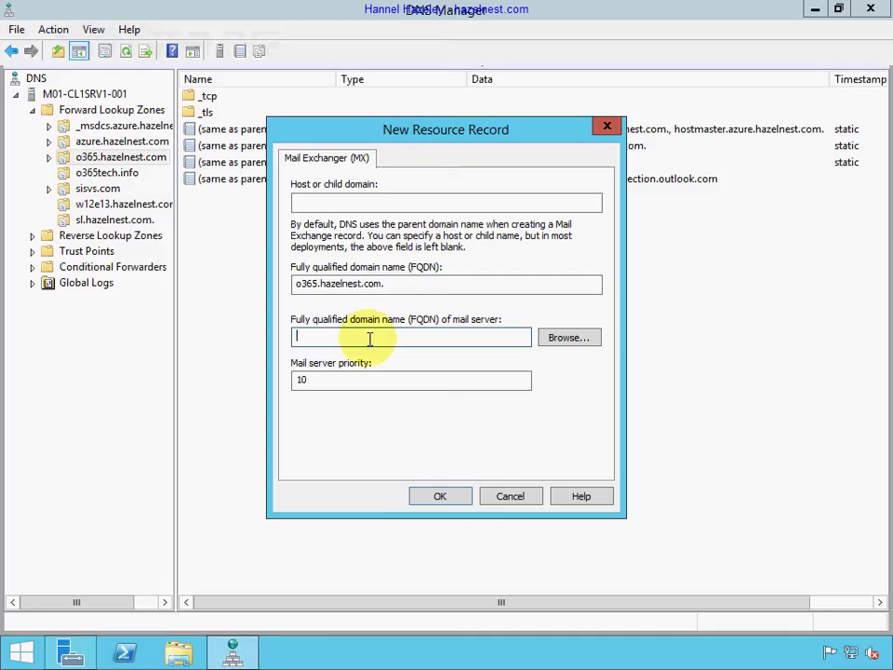
{"action": "type", "text": "mx1.ik2.com"}
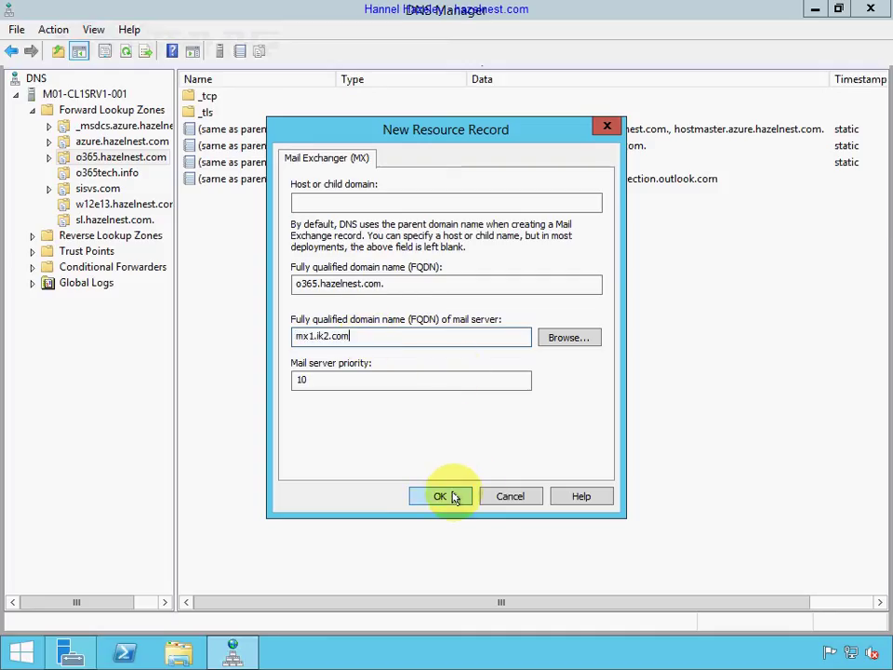
{"action": "left_click", "coordinate": [455, 498]}
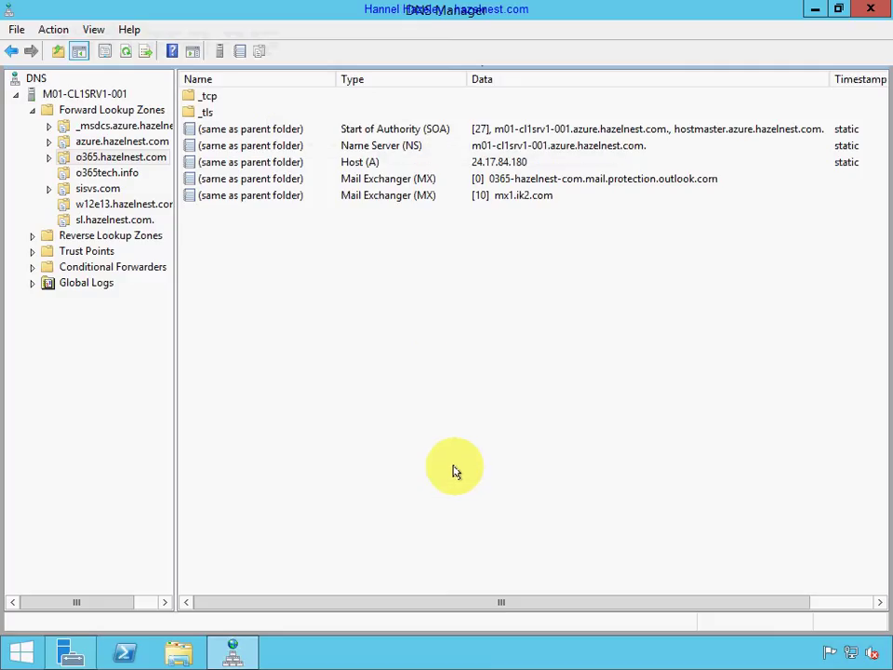
Add an MX record for mx2.ik2.com with priority 20.
{"action": "right_click", "coordinate": [431, 287]}
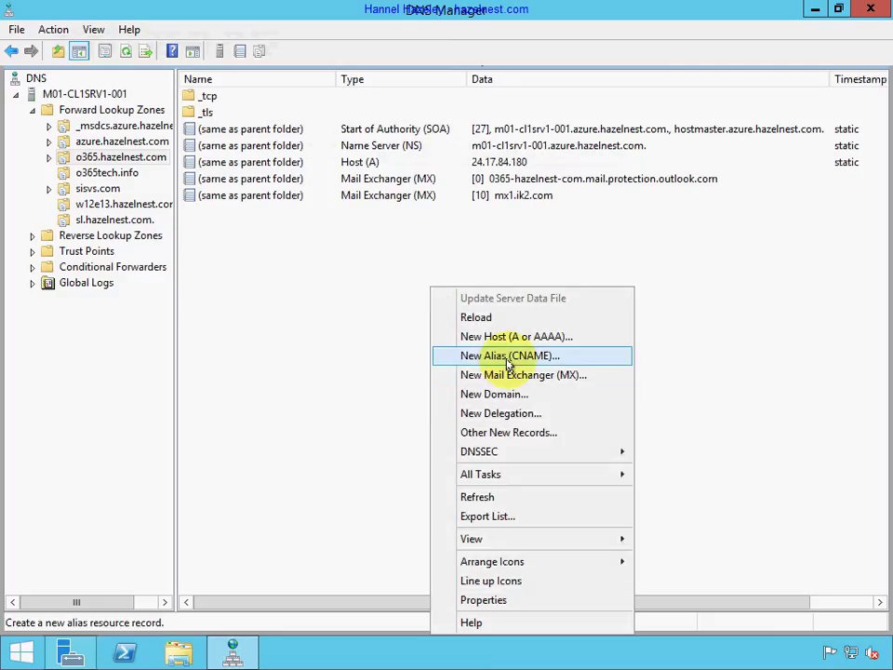
{"action": "left_click", "coordinate": [490, 375]}
{"action": "left_click", "coordinate": [369, 337]}
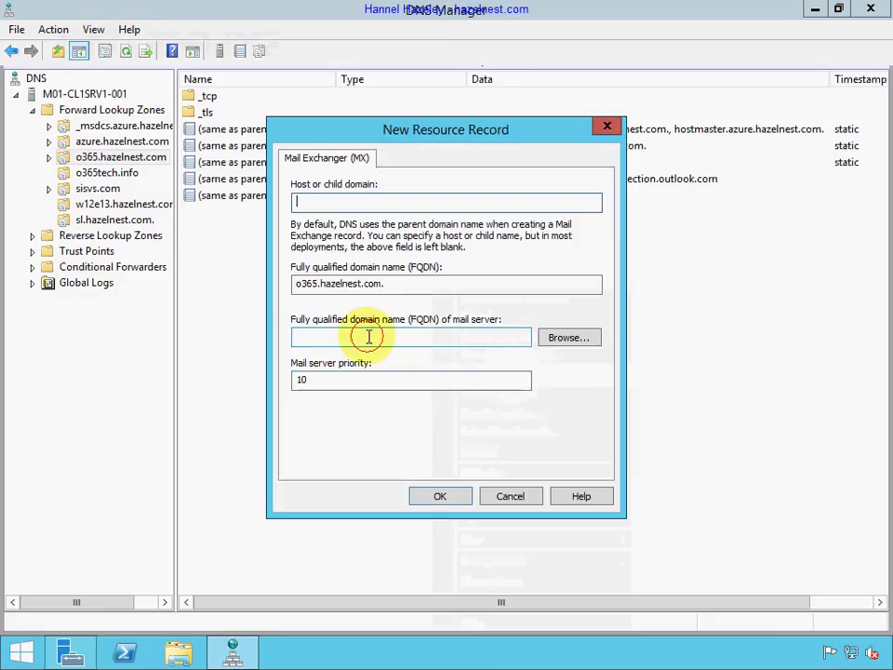
{"action": "type", "text": "mx1.ik2.com"}
{"action": "left_click", "coordinate": [311, 336]}
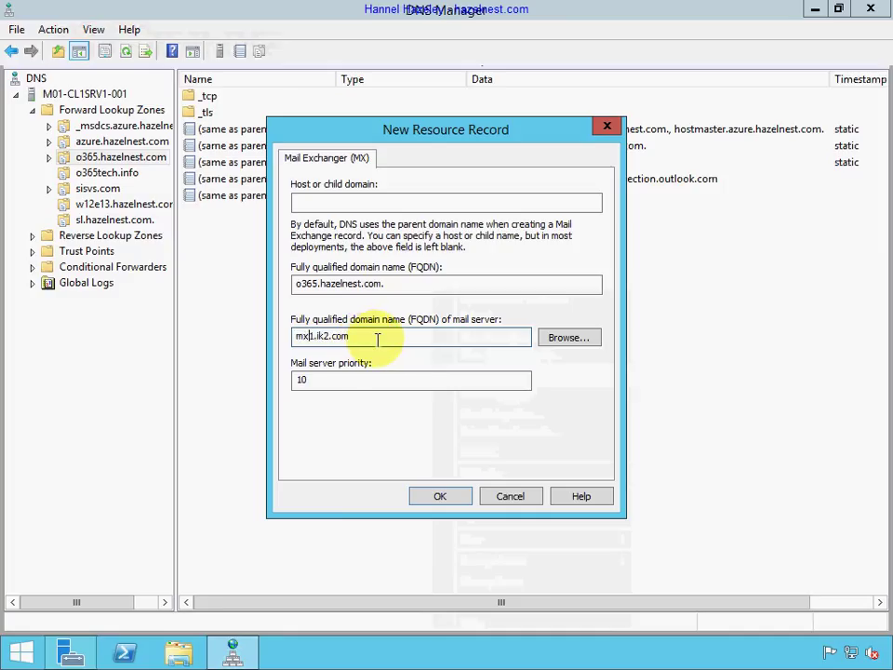
{"action": "key", "text": "Delete"}
{"action": "type", "text": "2"}
{"action": "key", "text": "Tab"}
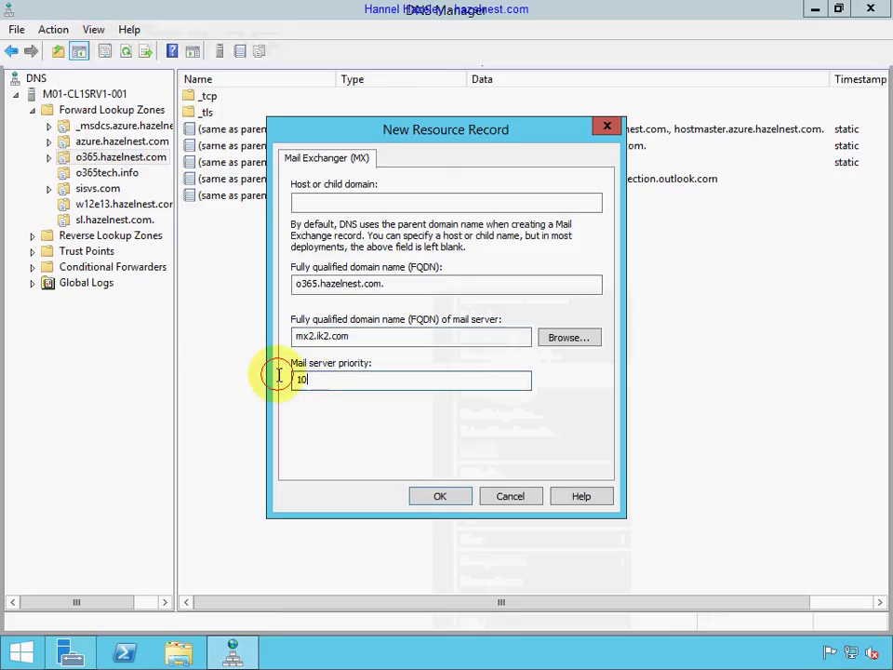
{"action": "type", "text": "20"}
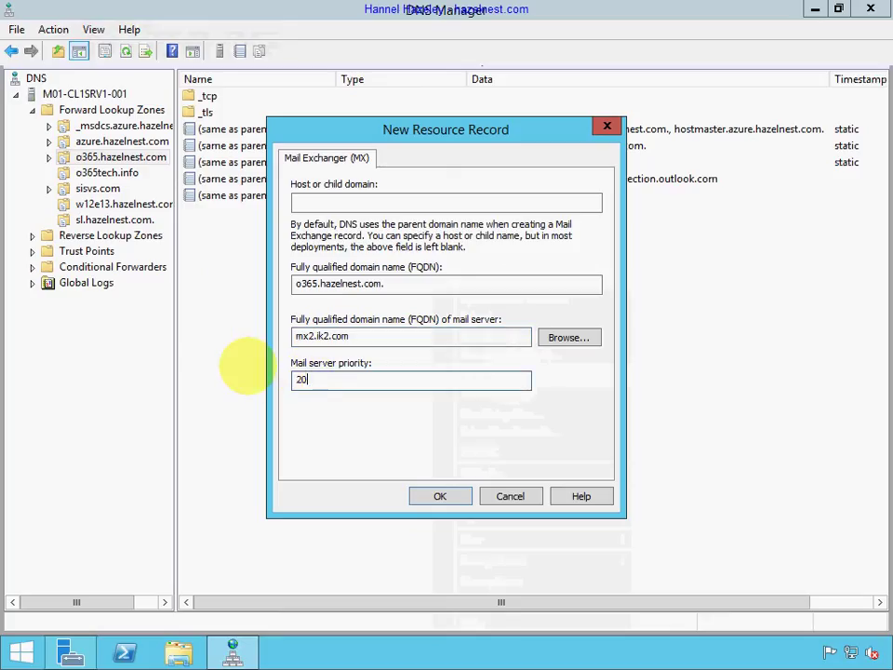
{"action": "left_click", "coordinate": [430, 494]}
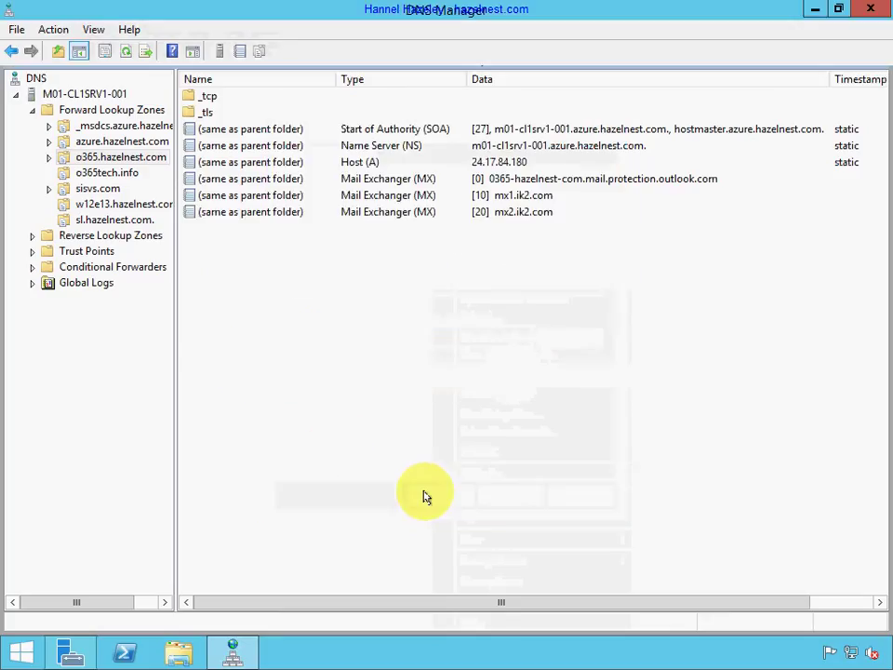
Add an MX record for mx3.ik2.com with priority 30.
{"action": "right_click", "coordinate": [376, 347]}
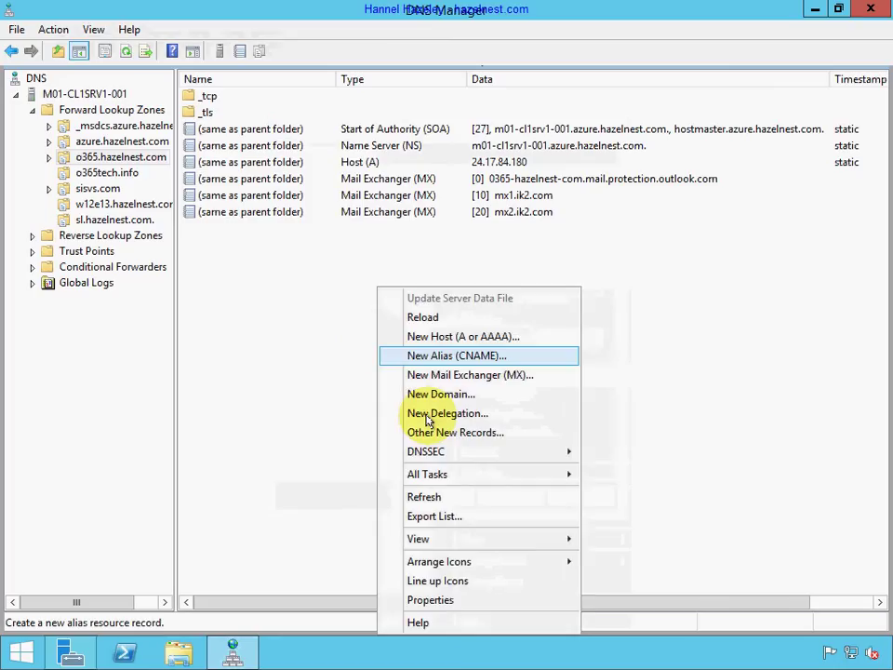
{"action": "left_click", "coordinate": [468, 375]}
{"action": "left_click", "coordinate": [393, 343]}
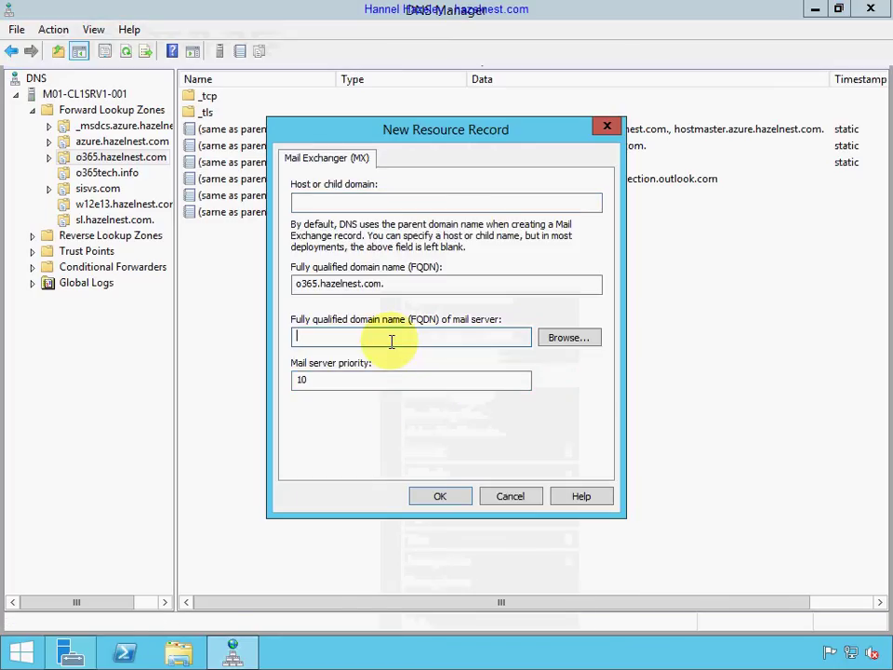
{"action": "right_click", "coordinate": [391, 342]}
{"action": "left_click", "coordinate": [439, 412]}
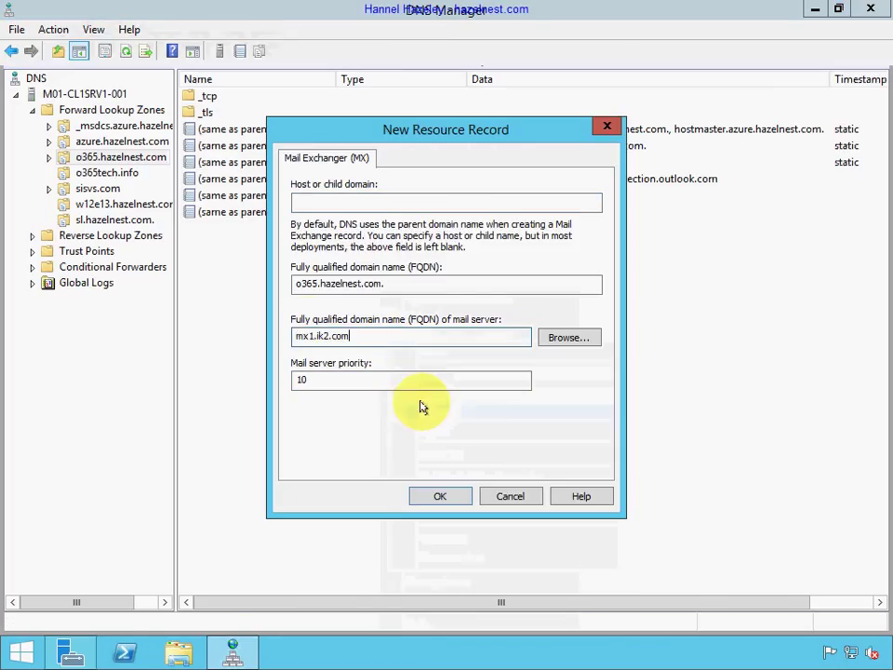
{"action": "left_click", "coordinate": [307, 336]}
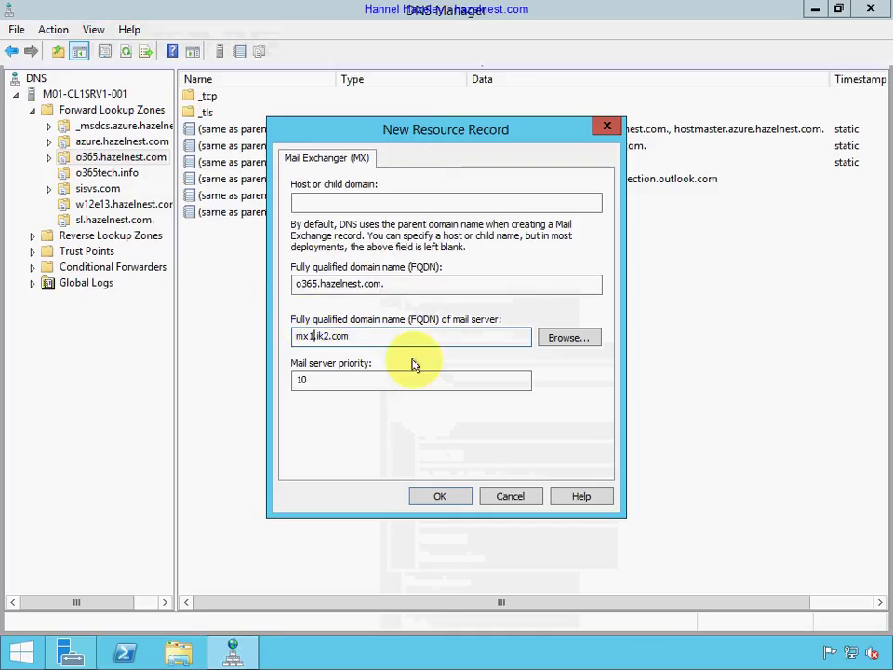
{"action": "key", "text": "BackSpace"}
{"action": "type", "text": "3"}
{"action": "left_click_drag", "start_coordinate": [325, 384], "coordinate": [271, 383]}
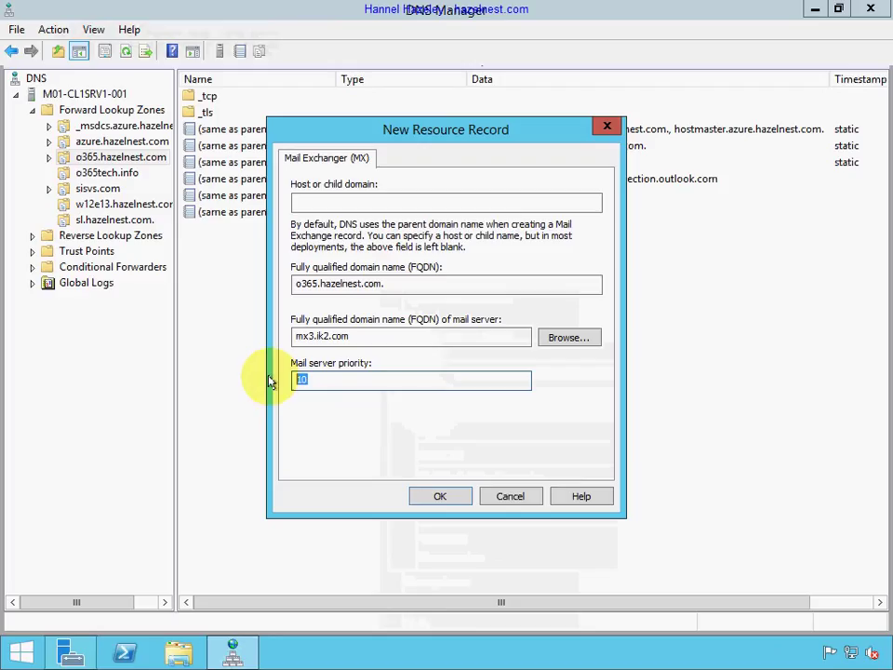
{"action": "type", "text": "30"}
{"action": "left_click", "coordinate": [445, 498]}
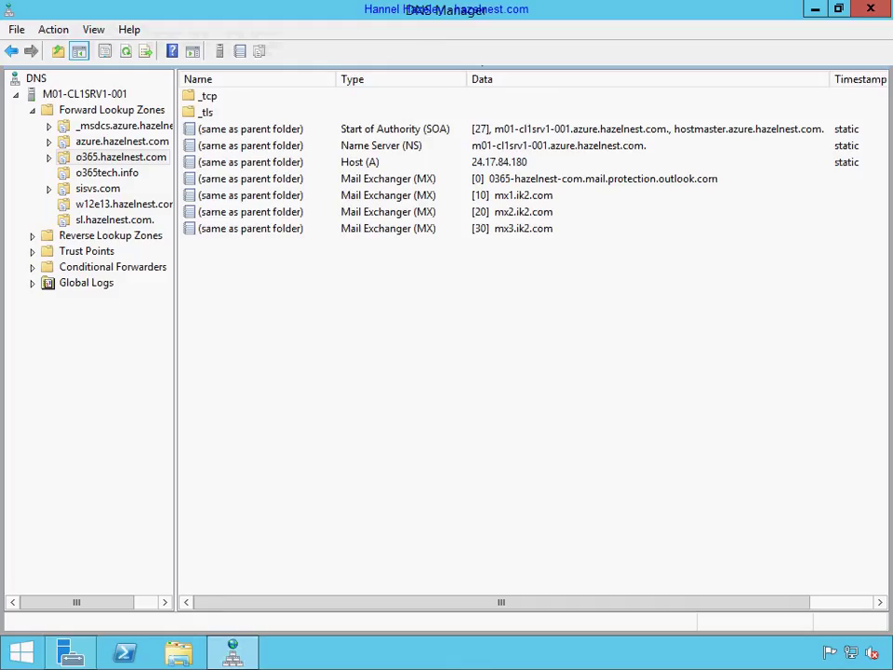
Delete the priority 0 Office 365 MX record from the zone.
{"action": "left_click", "coordinate": [652, 178]}
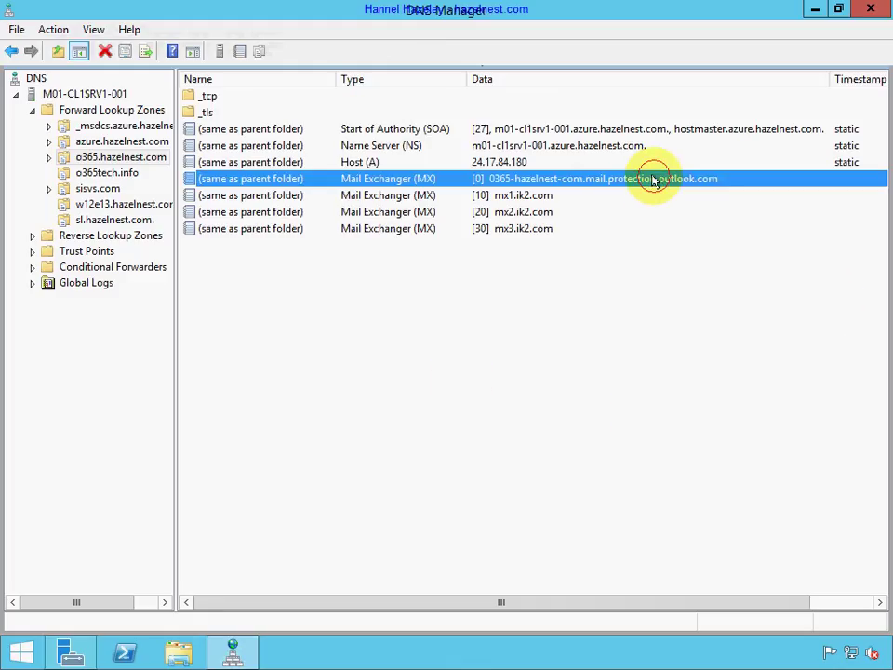
{"action": "right_click", "coordinate": [651, 179]}
{"action": "left_click", "coordinate": [688, 190]}
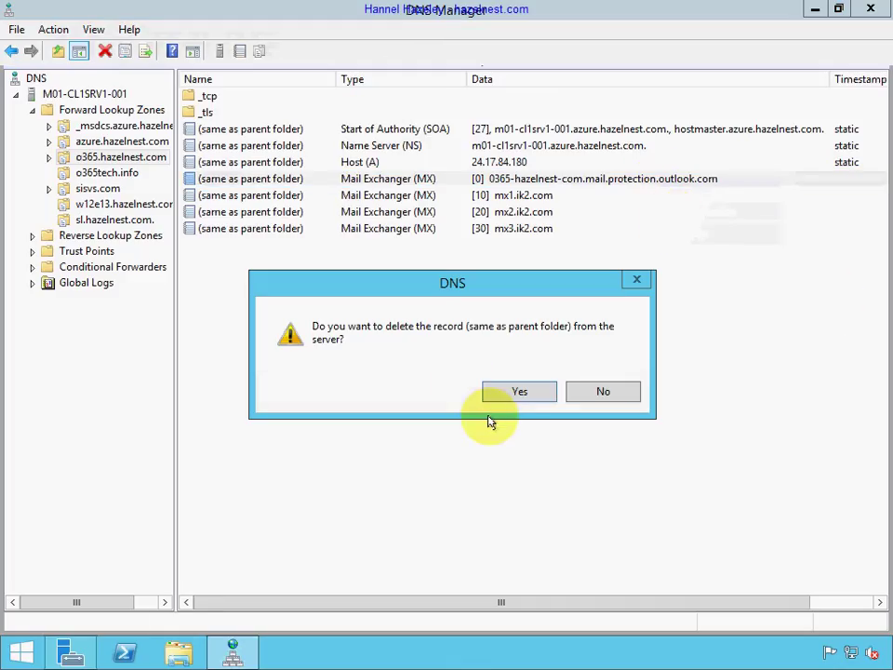
{"action": "left_click", "coordinate": [511, 392]}
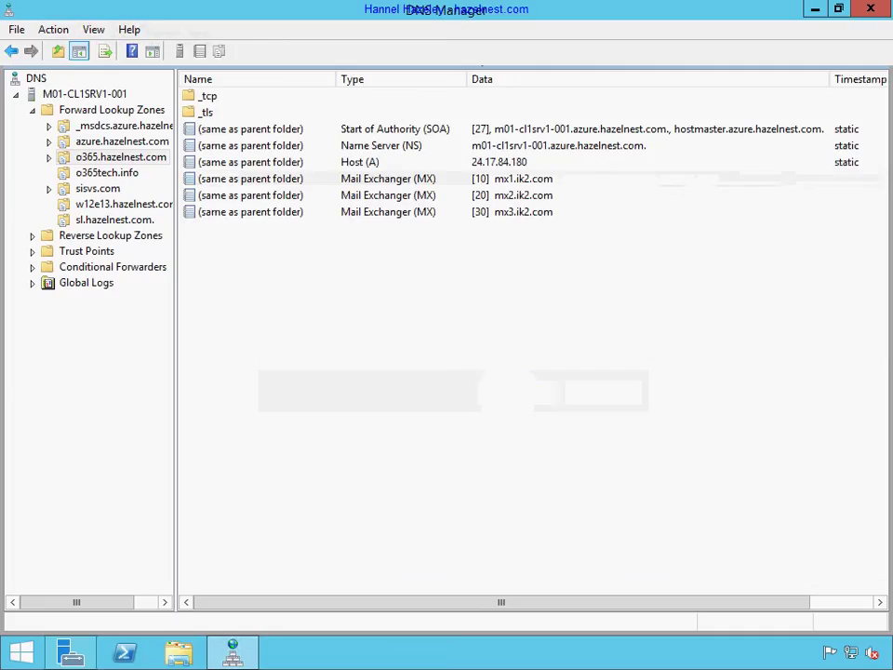
Reload the o365.hazelnest.com zone via All Tasks and confirm.
{"action": "right_click", "coordinate": [139, 162]}
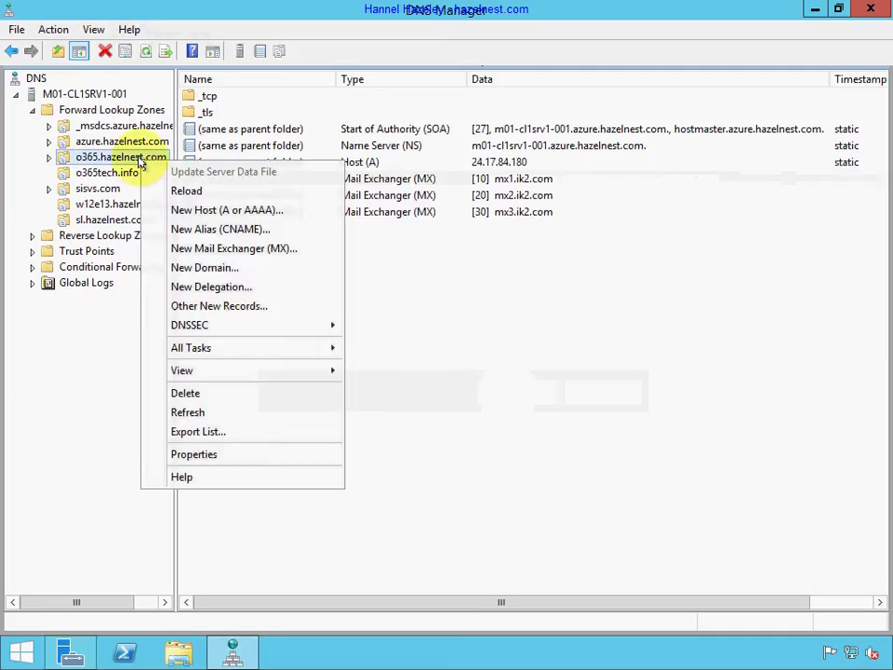
{"action": "mouse_move", "coordinate": [273, 353]}
{"action": "left_click", "coordinate": [386, 368]}
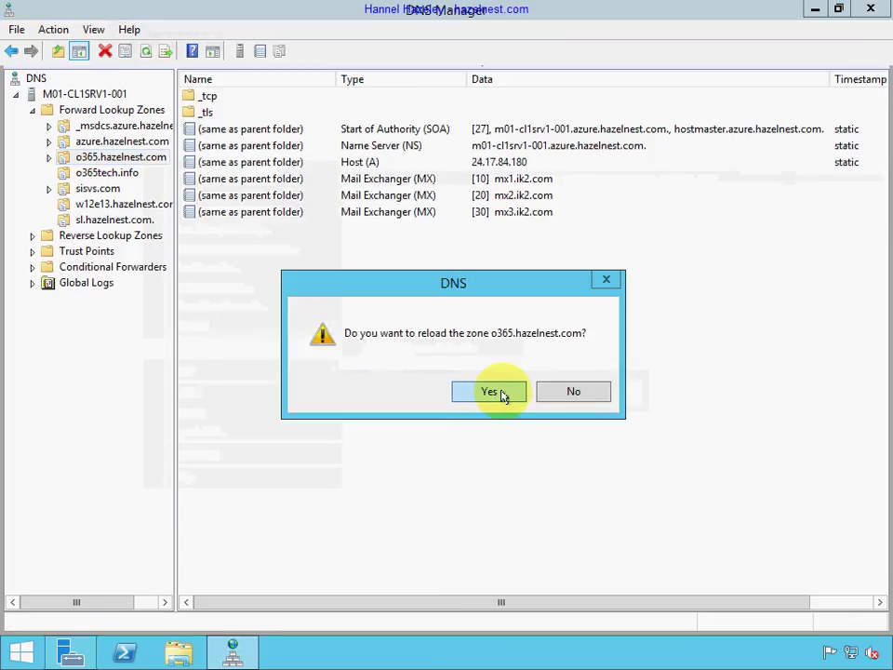
{"action": "left_click", "coordinate": [502, 395]}
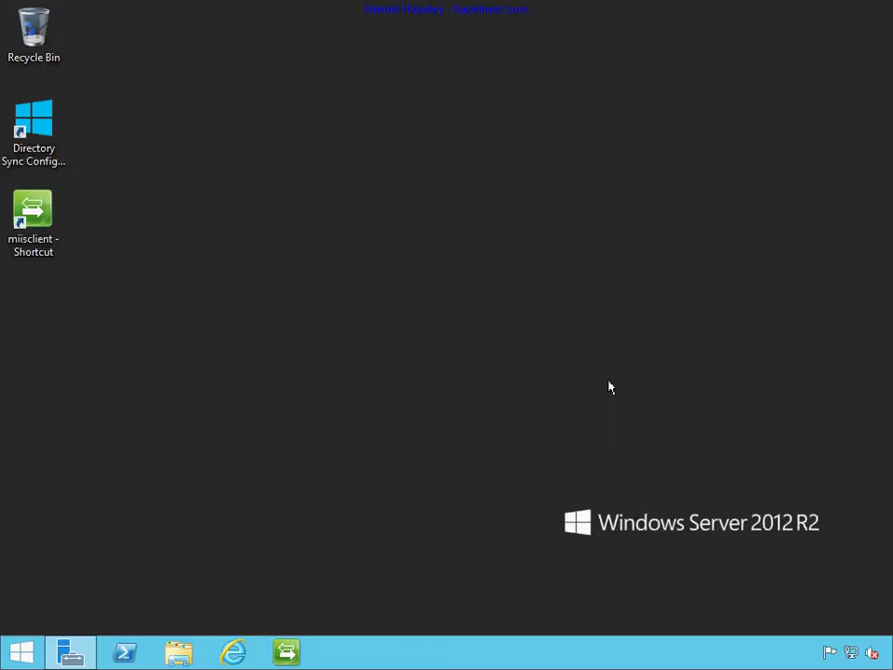
Open Server Manager and launch Active Directory Domains and Trusts from its Tools menu.
{"action": "left_click", "coordinate": [17, 654]}
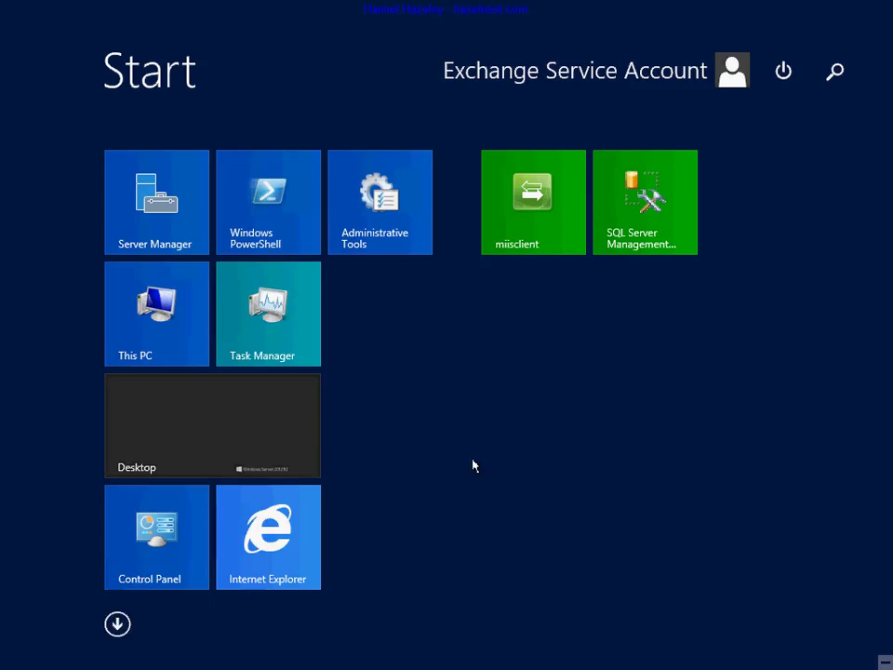
{"action": "left_click", "coordinate": [187, 445]}
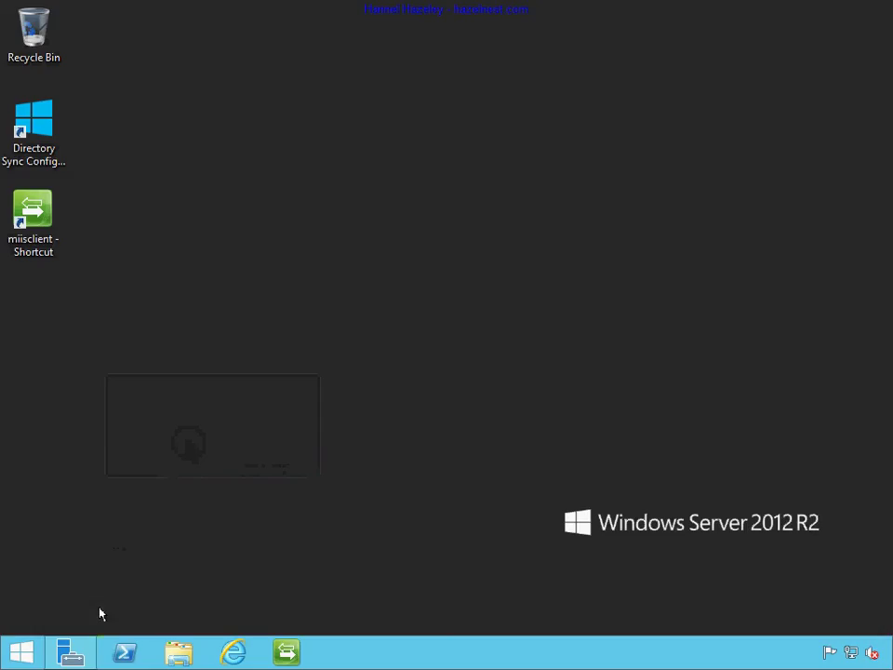
{"action": "left_click", "coordinate": [71, 654]}
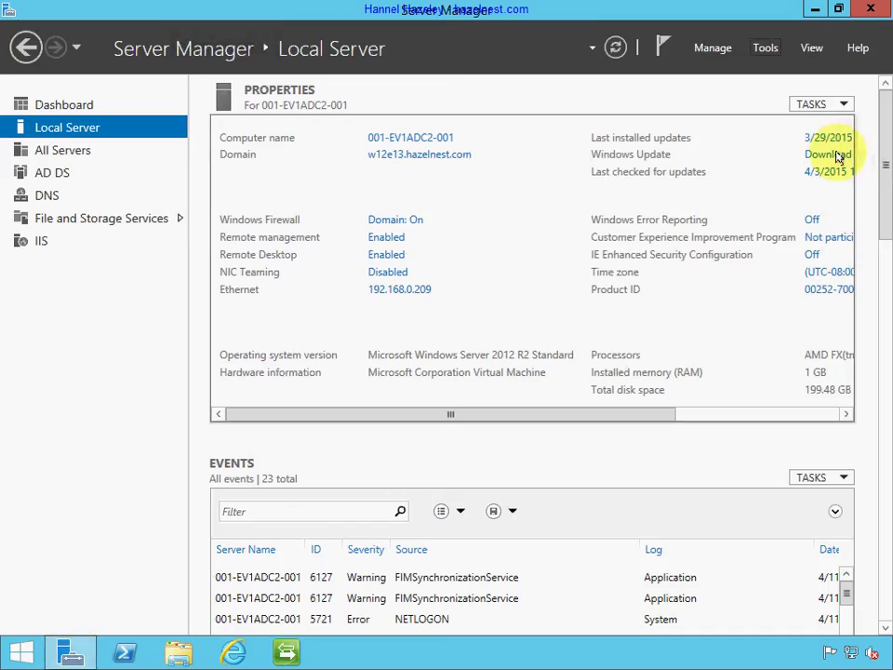
{"action": "left_click", "coordinate": [811, 49]}
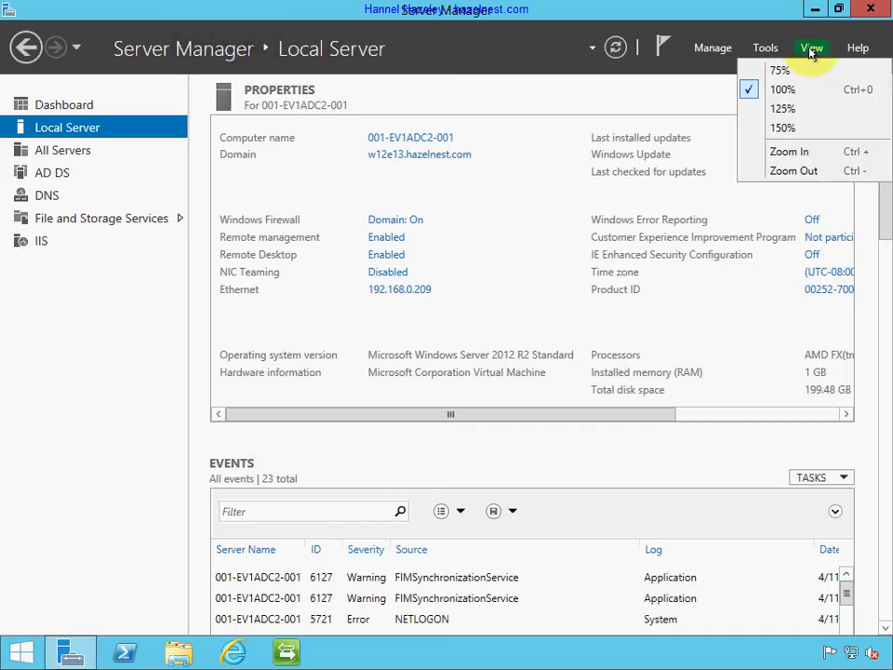
{"action": "left_click", "coordinate": [764, 47]}
{"action": "left_click", "coordinate": [765, 47]}
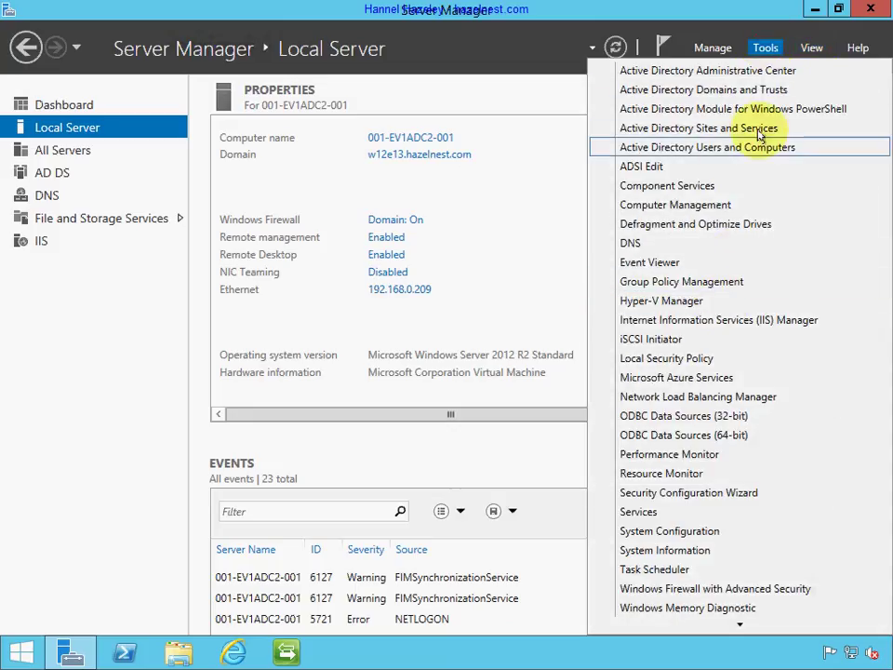
{"action": "left_click", "coordinate": [768, 90]}
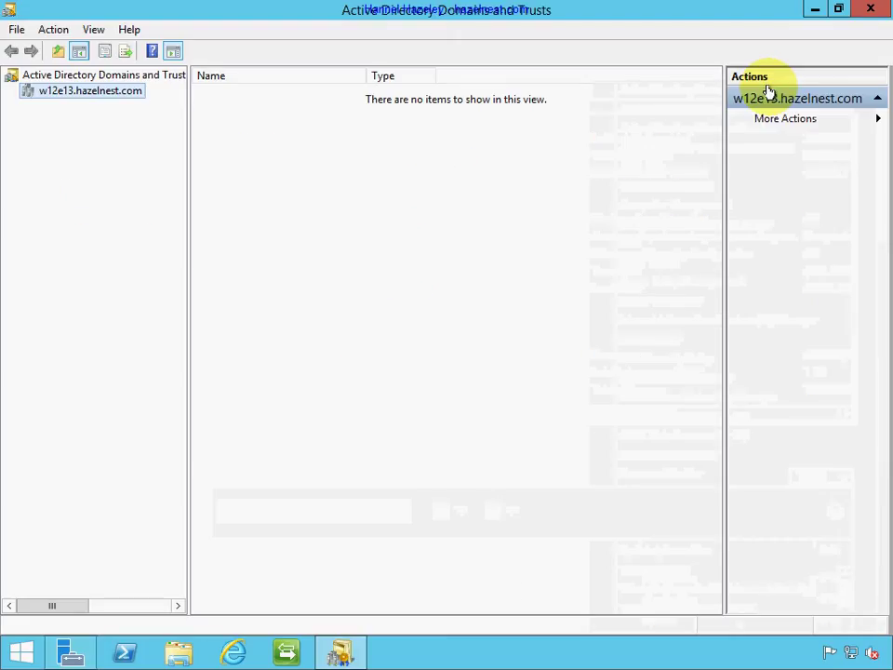
Add sl.hazelnest.com to the root's alternative UPN suffixes and apply the change.
{"action": "left_click", "coordinate": [139, 77]}
{"action": "right_click", "coordinate": [139, 80]}
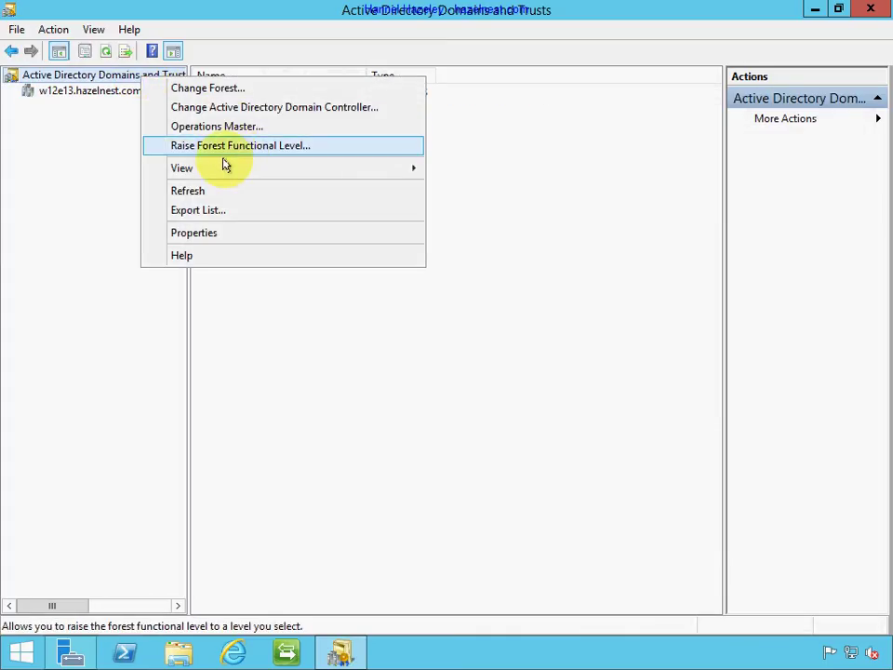
{"action": "left_click", "coordinate": [223, 233]}
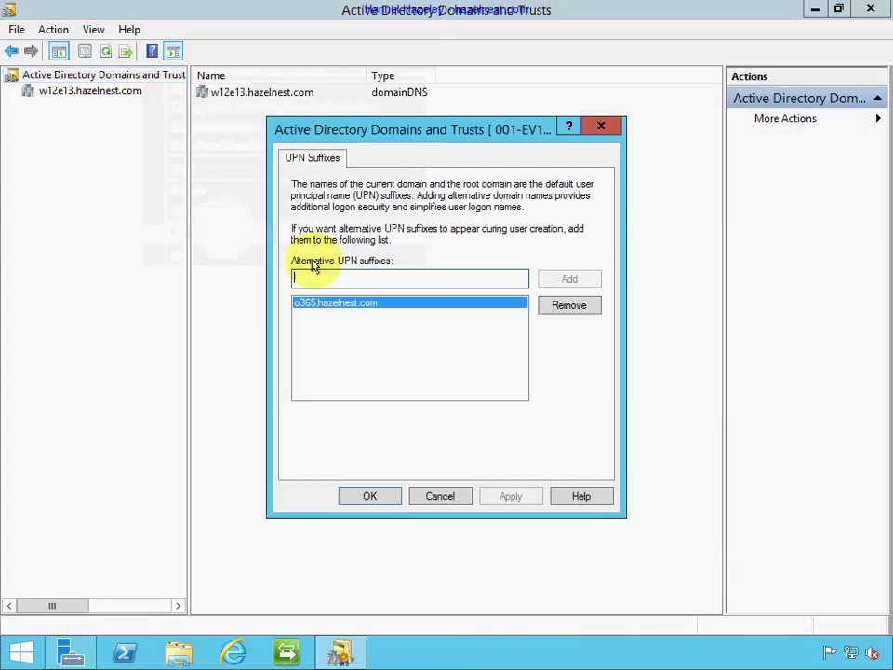
{"action": "left_click", "coordinate": [398, 307]}
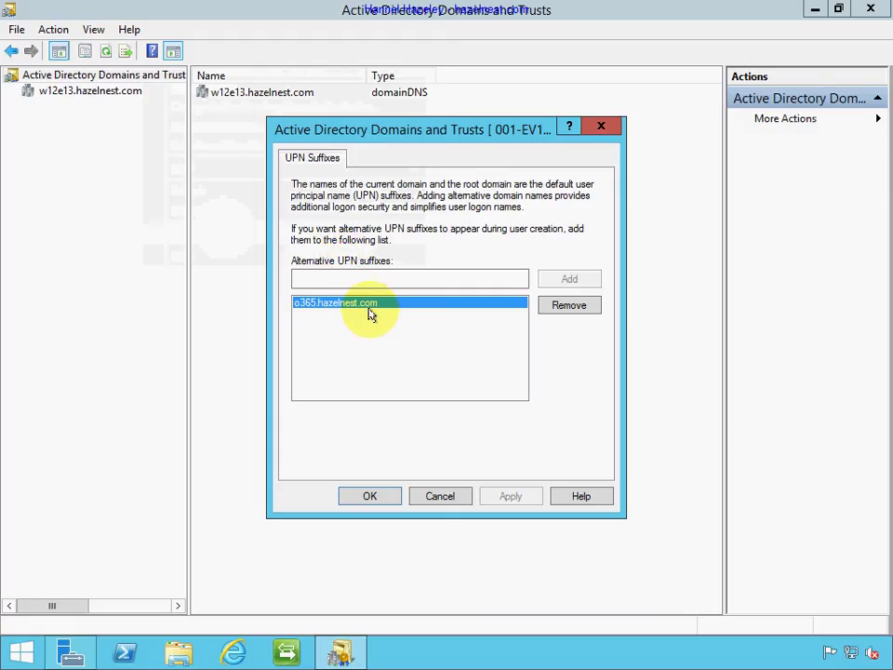
{"action": "left_click", "coordinate": [361, 278]}
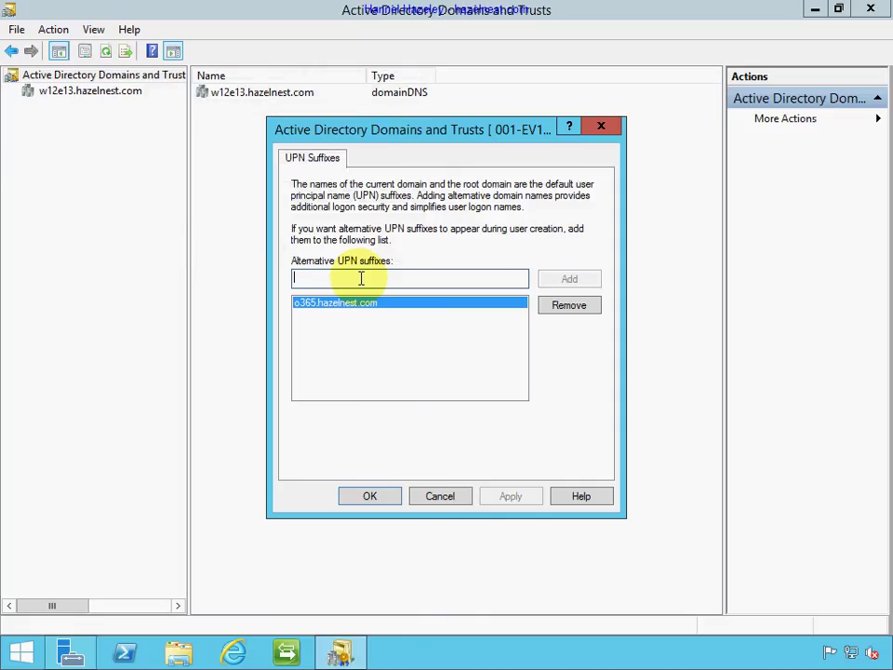
{"action": "type", "text": "sl.haz"}
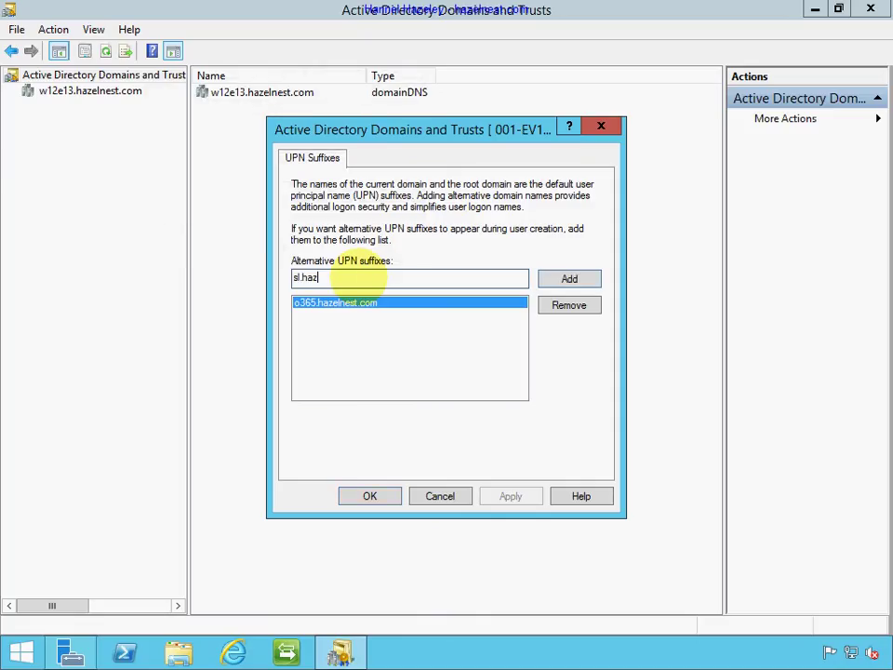
{"action": "type", "text": "elnest.com"}
{"action": "left_click", "coordinate": [569, 279]}
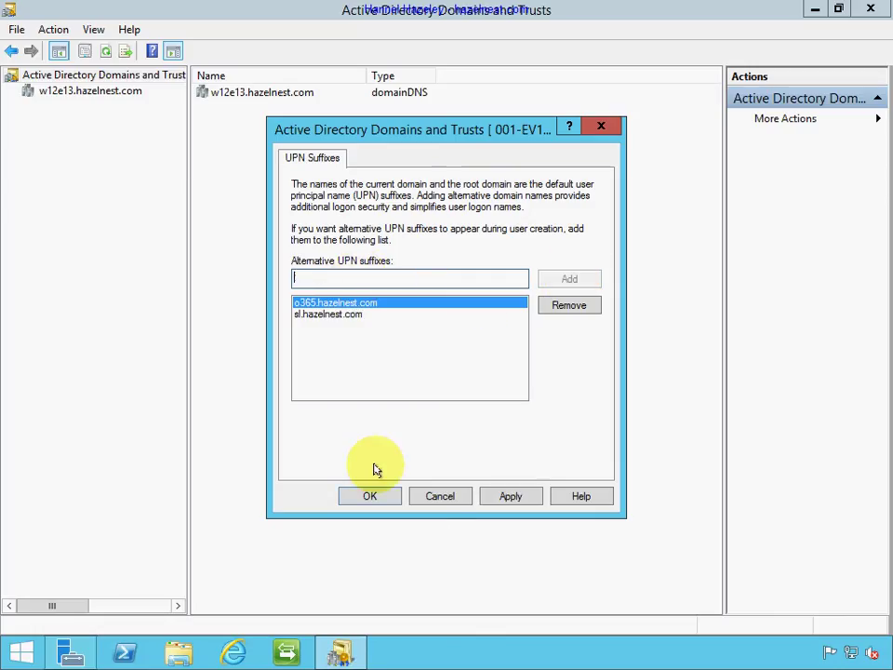
{"action": "left_click", "coordinate": [513, 498]}
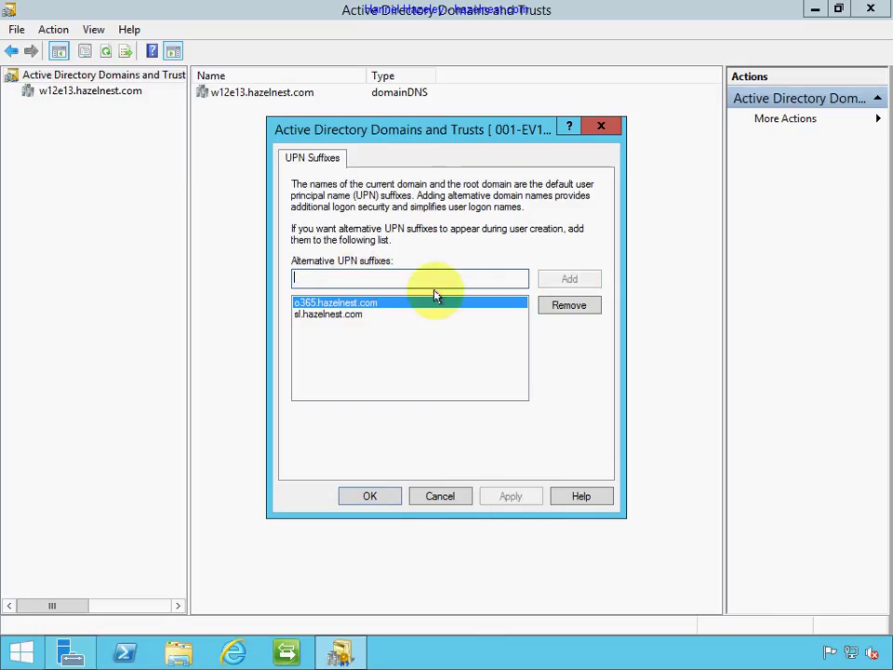
{"action": "left_click", "coordinate": [359, 497]}
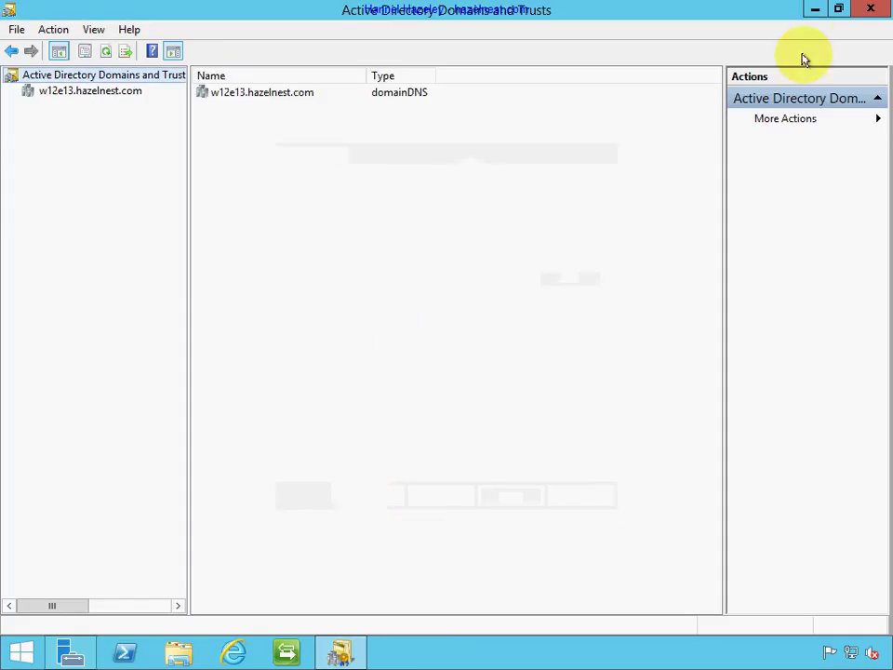
Close Domains and Trusts and launch Active Directory Users and Computers from Server Manager Tools.
{"action": "left_click", "coordinate": [873, 11]}
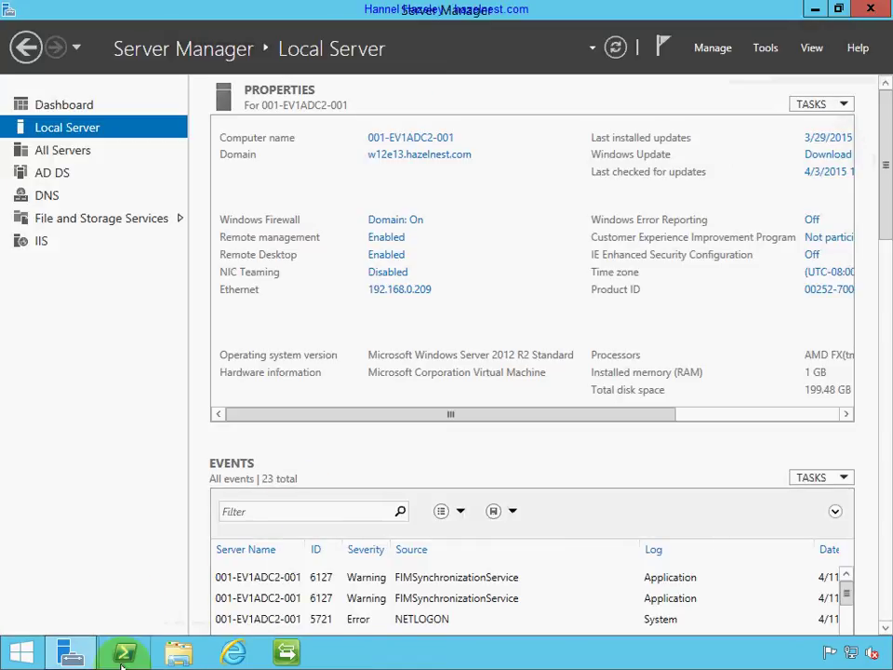
{"action": "left_click", "coordinate": [765, 50]}
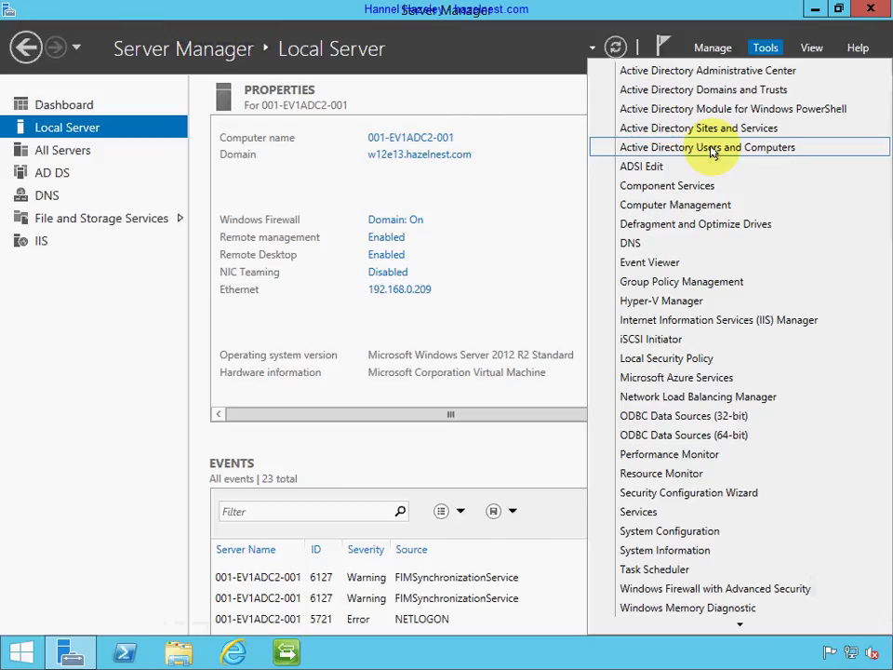
{"action": "left_click", "coordinate": [713, 148]}
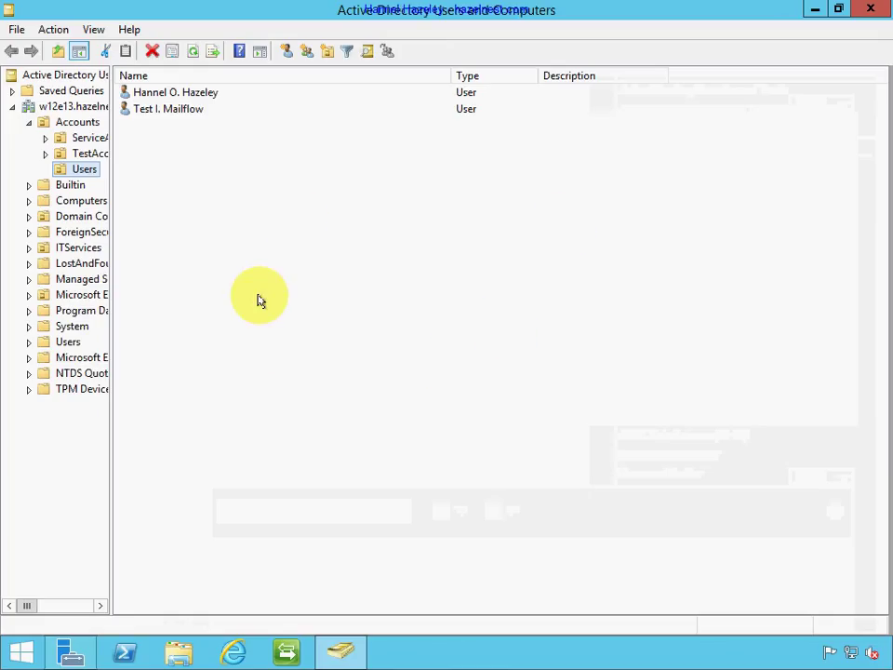
Create a new organizational unit named O365 under the Users container.
{"action": "right_click", "coordinate": [80, 175]}
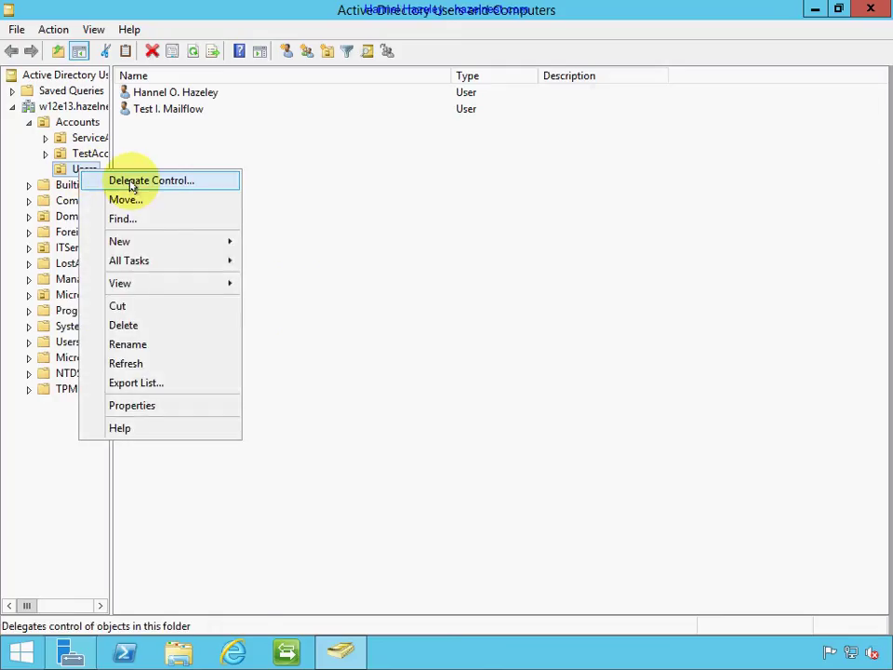
{"action": "mouse_move", "coordinate": [146, 285]}
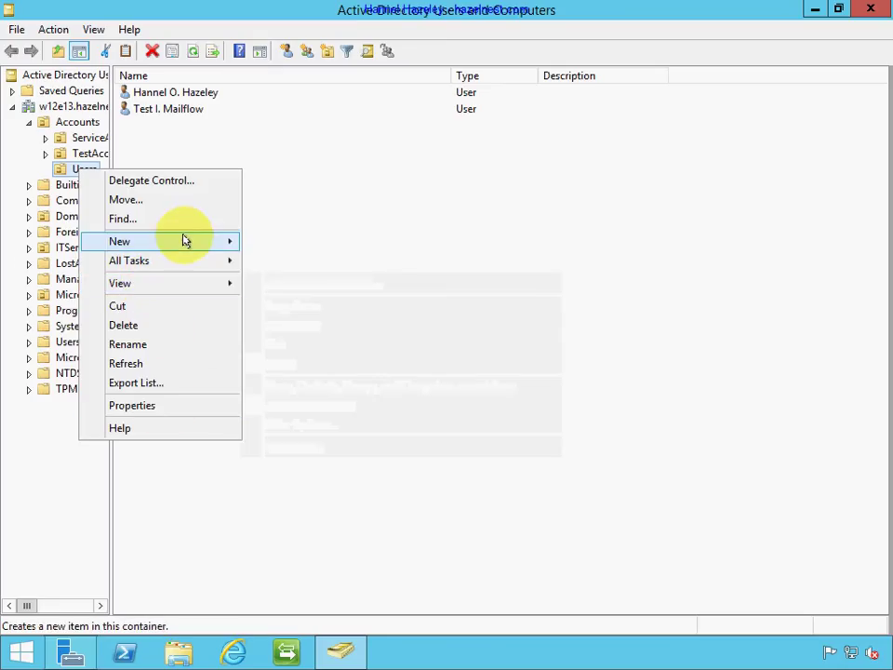
{"action": "mouse_move", "coordinate": [183, 239]}
{"action": "left_click", "coordinate": [334, 376]}
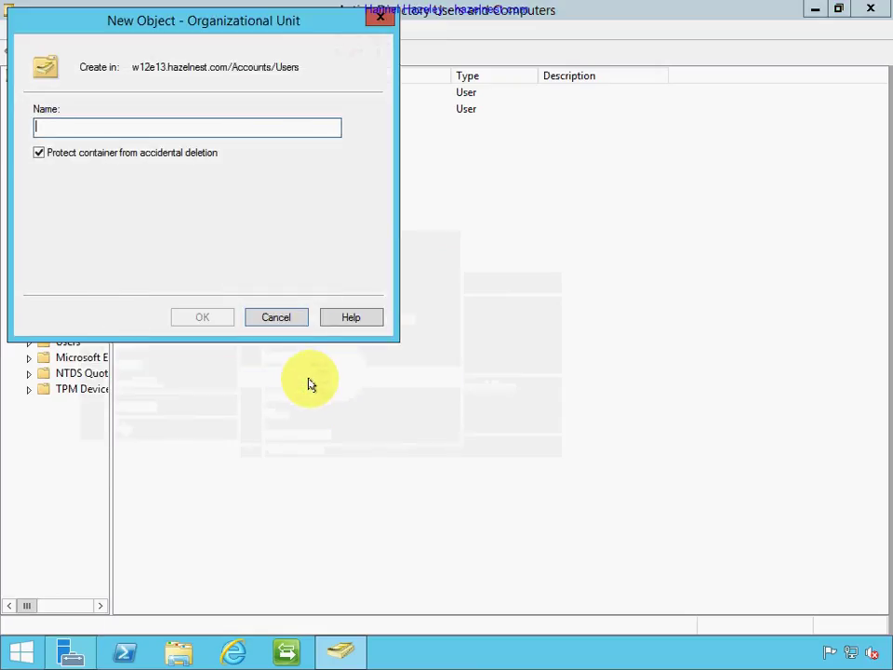
{"action": "type", "text": "O"}
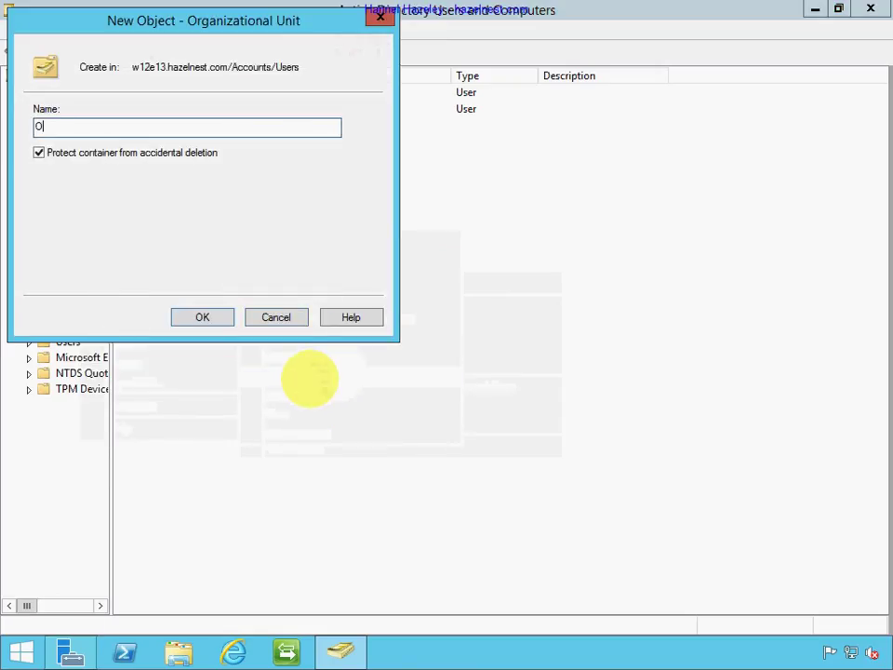
{"action": "type", "text": "365"}
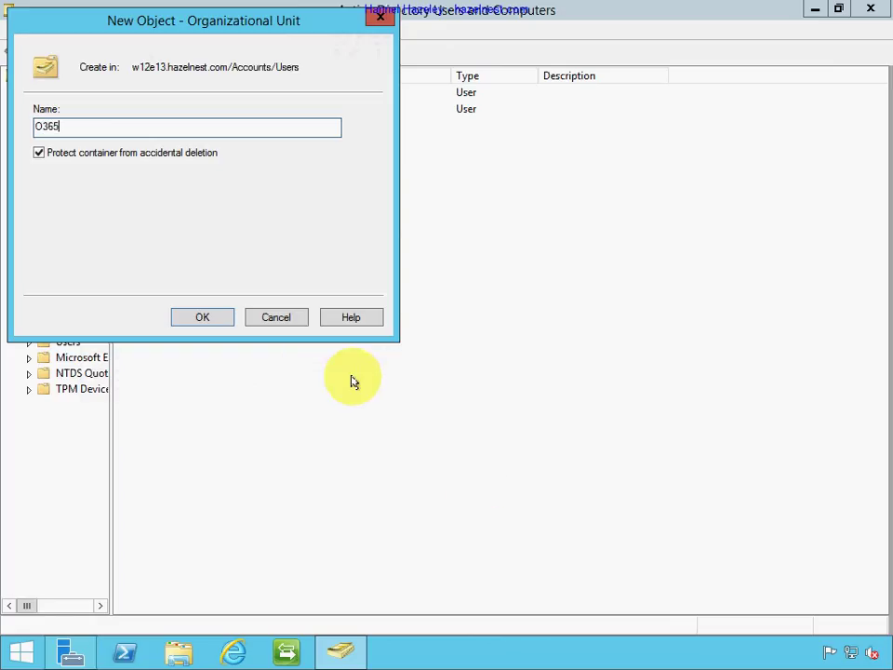
{"action": "left_click", "coordinate": [194, 315]}
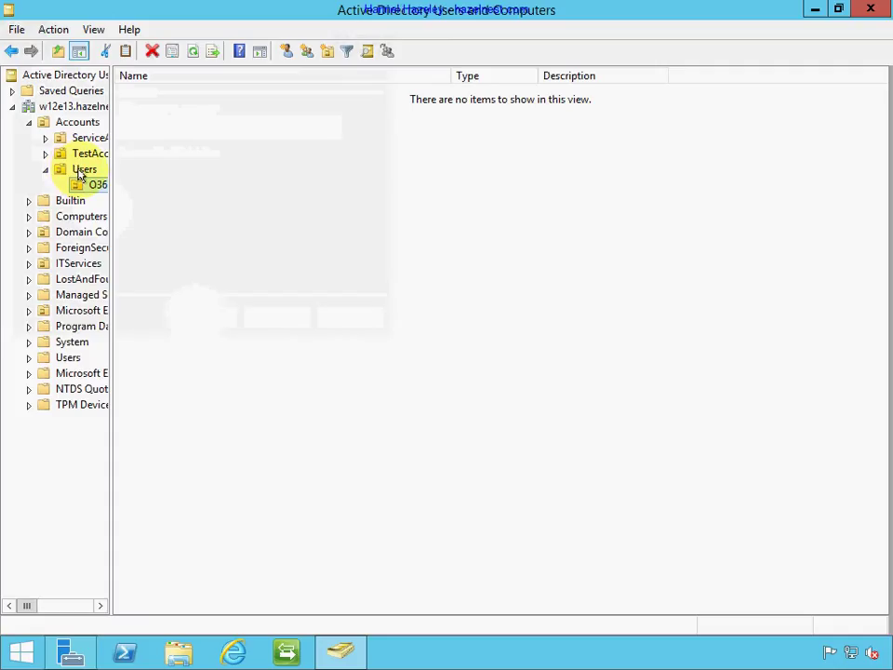
Drag a user account from Users into the O365 unit and confirm the move.
{"action": "left_click", "coordinate": [81, 172]}
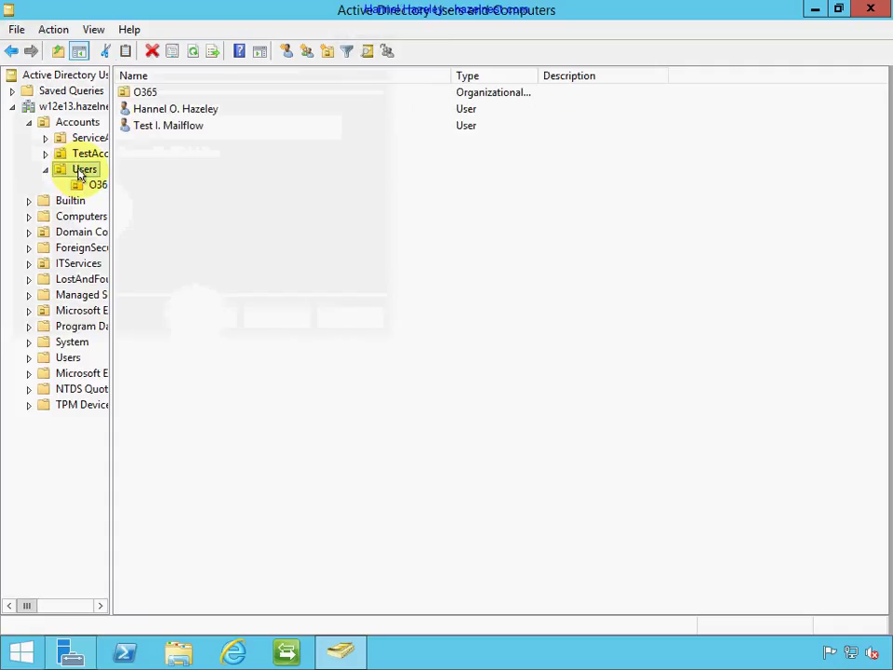
{"action": "left_click", "coordinate": [168, 109]}
{"action": "left_click_drag", "start_coordinate": [131, 146], "coordinate": [98, 186]}
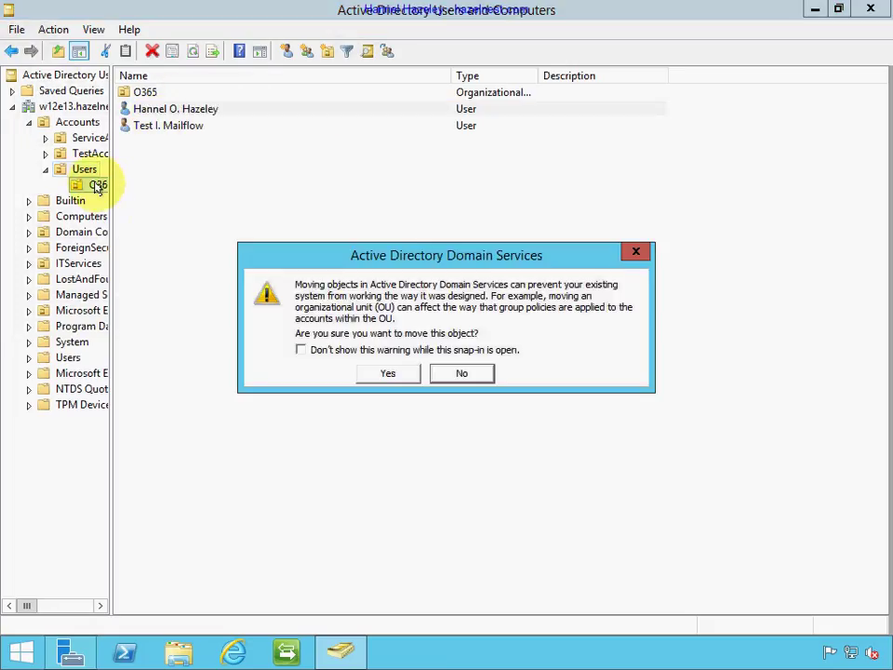
{"action": "left_click", "coordinate": [382, 374]}
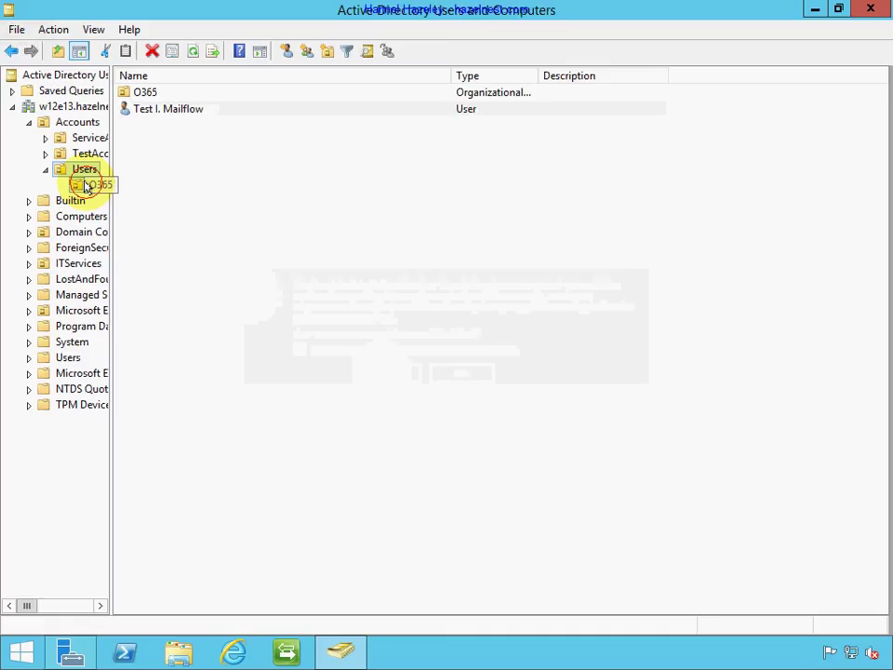
{"action": "left_click", "coordinate": [85, 185]}
{"action": "right_click", "coordinate": [178, 205]}
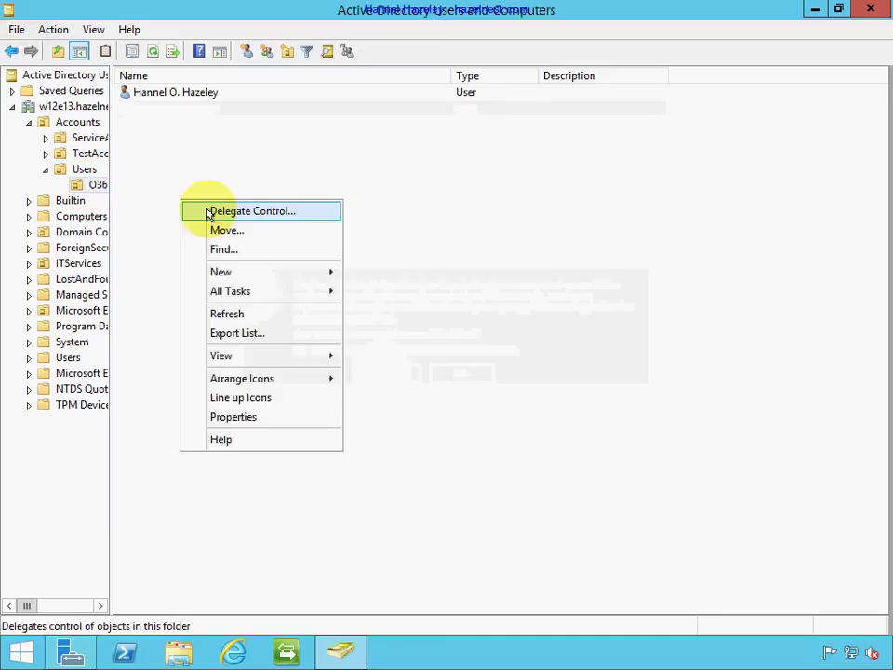
{"action": "mouse_move", "coordinate": [239, 281]}
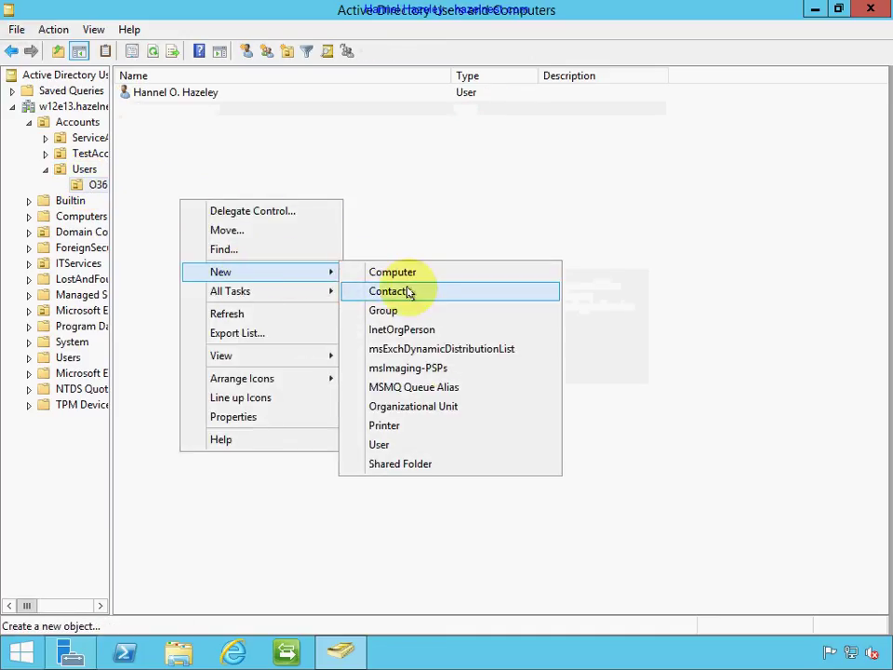
{"action": "left_click", "coordinate": [418, 445]}
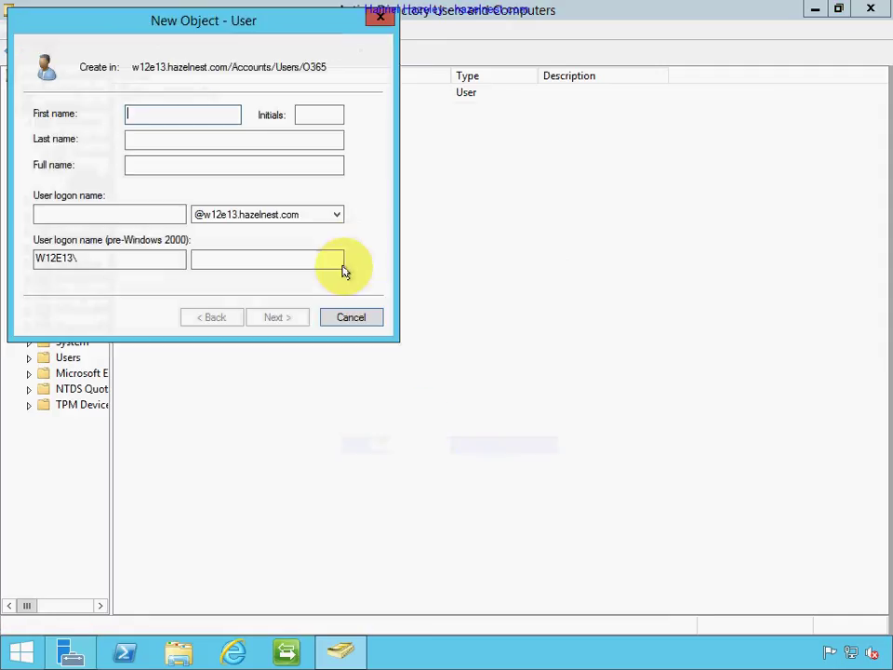
{"action": "type", "text": "Demo"}
{"action": "key", "text": "Tab"}
{"action": "key", "text": "Tab"}
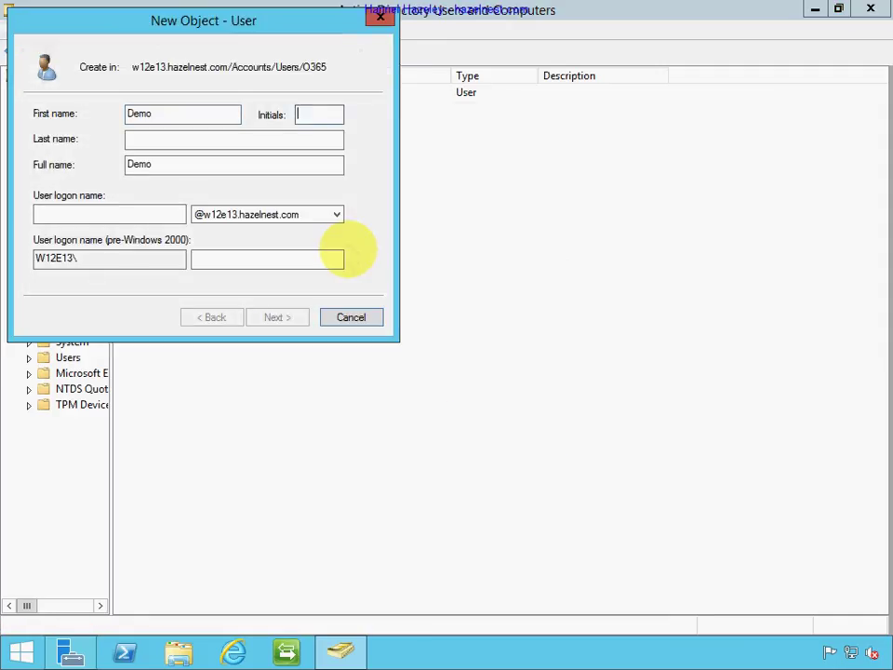
{"action": "type", "text": "Re"}
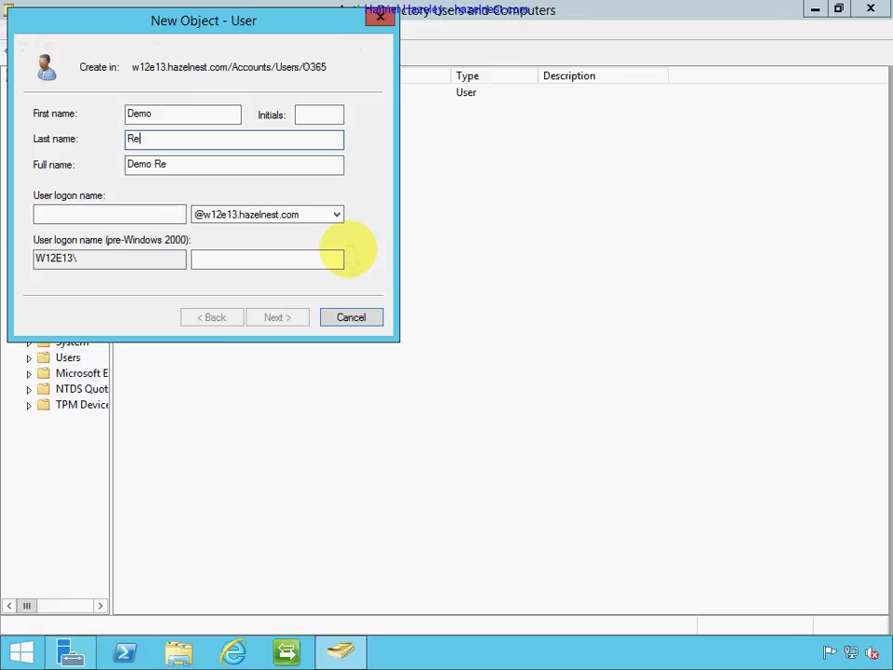
{"action": "type", "text": "cording"}
{"action": "key", "text": "Tab"}
{"action": "key", "text": "Tab"}
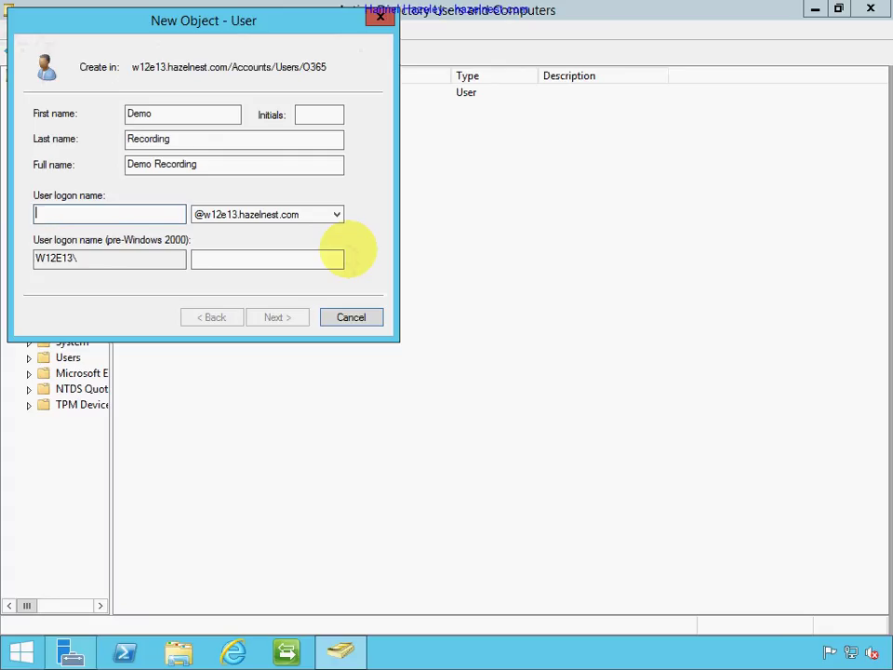
{"action": "type", "text": "drecord"}
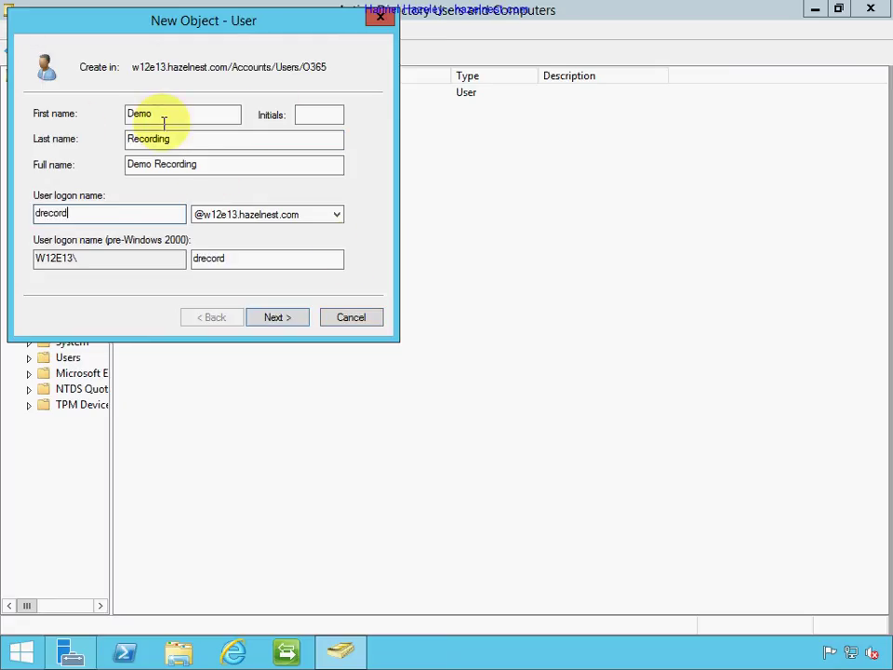
{"action": "left_click", "coordinate": [260, 214]}
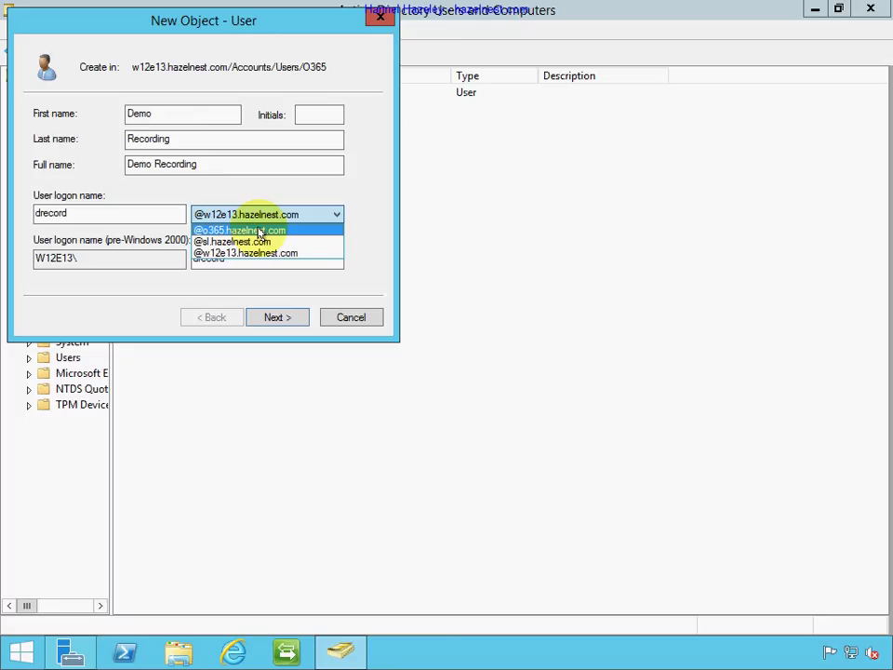
{"action": "left_click", "coordinate": [260, 231]}
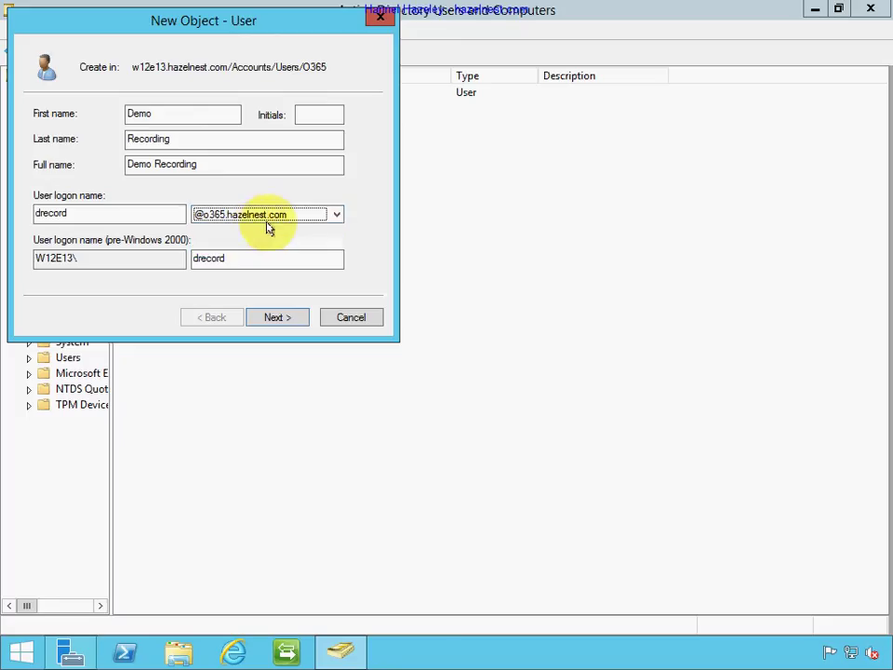
{"action": "left_click", "coordinate": [276, 317]}
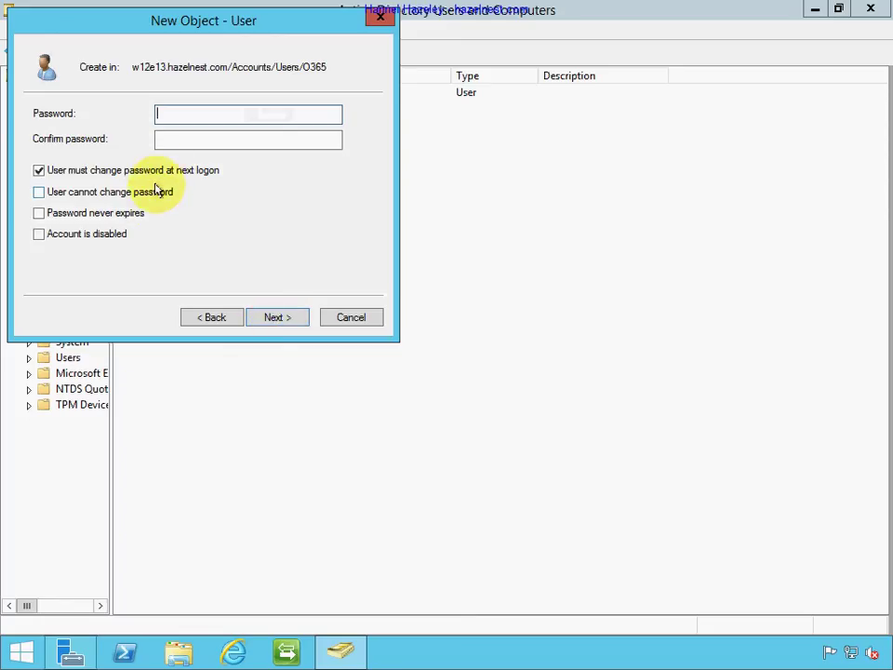
Set the user's password so it cannot be changed and never expires.
{"action": "left_click", "coordinate": [39, 173]}
{"action": "left_click", "coordinate": [51, 191]}
{"action": "left_click", "coordinate": [56, 213]}
{"action": "left_click", "coordinate": [249, 117]}
{"action": "type", "text": "•••••••"}
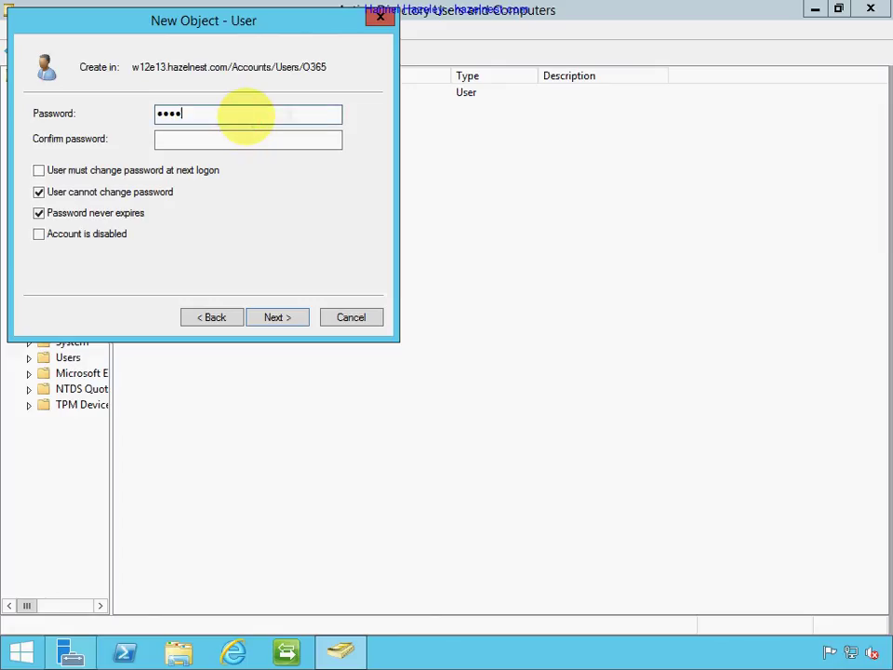
{"action": "type", "text": "•"}
{"action": "key", "text": "Tab"}
{"action": "type", "text": "••••••••"}
{"action": "key", "text": "Tab"}
{"action": "left_click", "coordinate": [285, 314]}
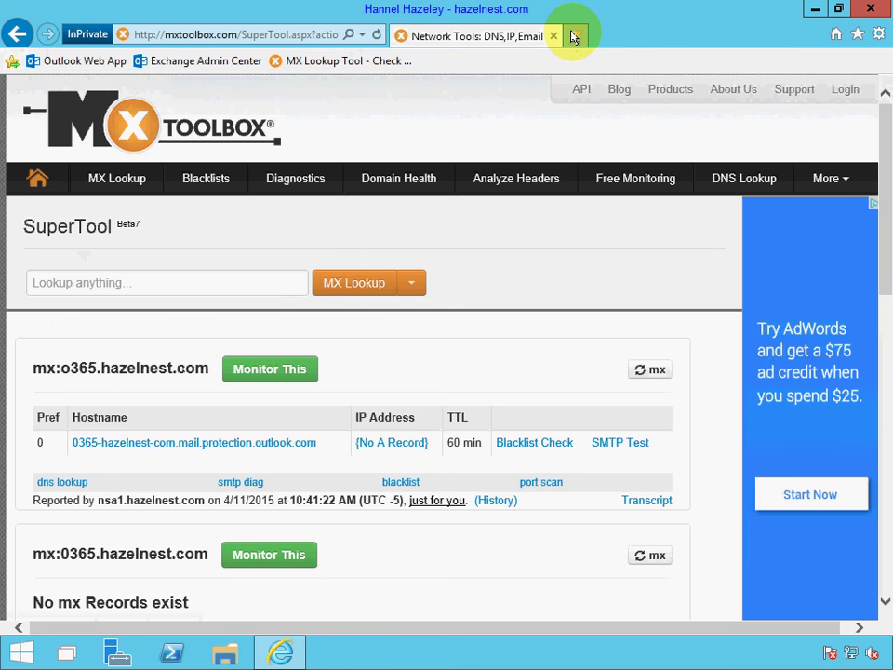
Sign in to Exchange admin center in a new browser tab with the service account credentials.
{"action": "left_click", "coordinate": [575, 36]}
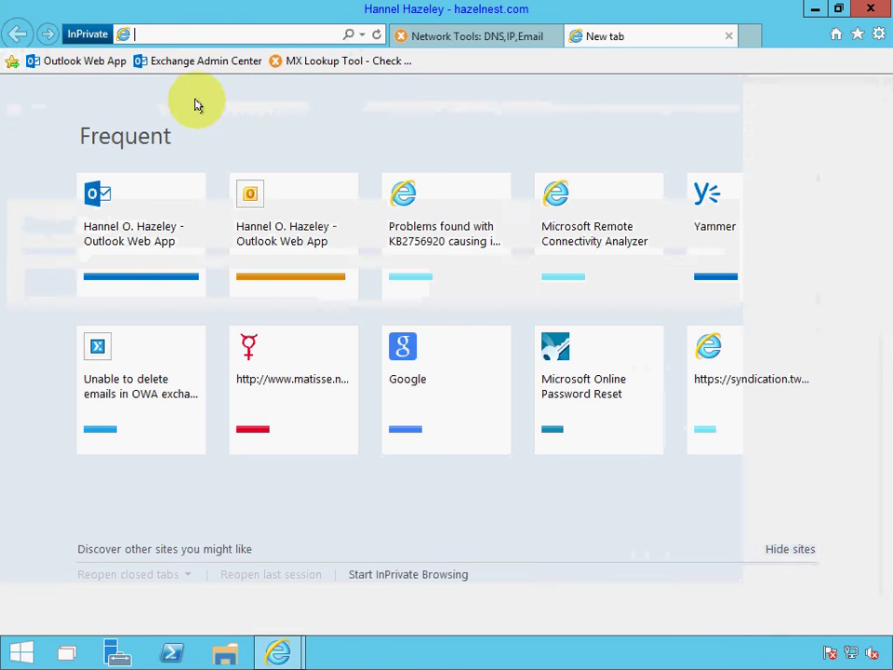
{"action": "left_click", "coordinate": [199, 62]}
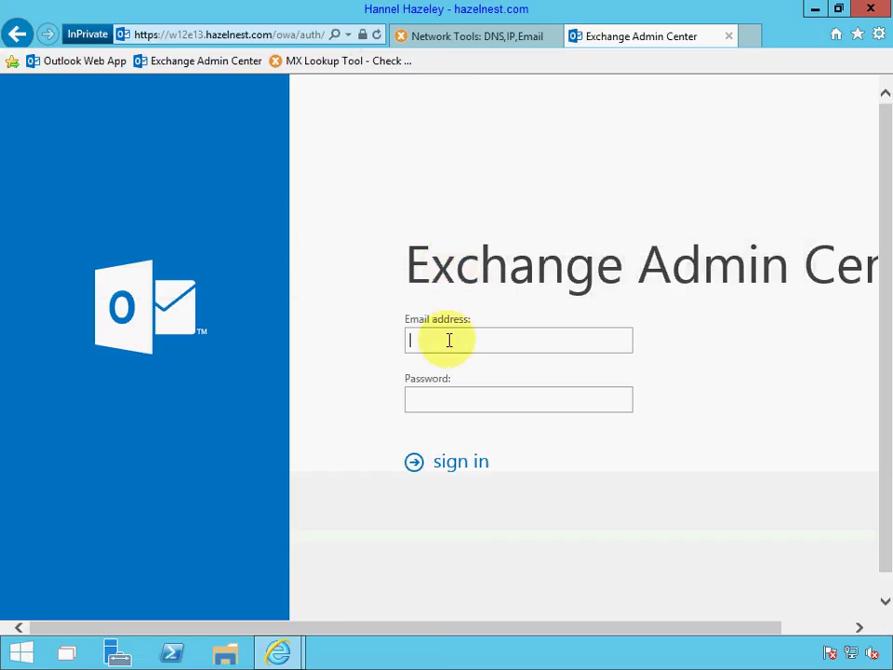
{"action": "key", "text": "Tab"}
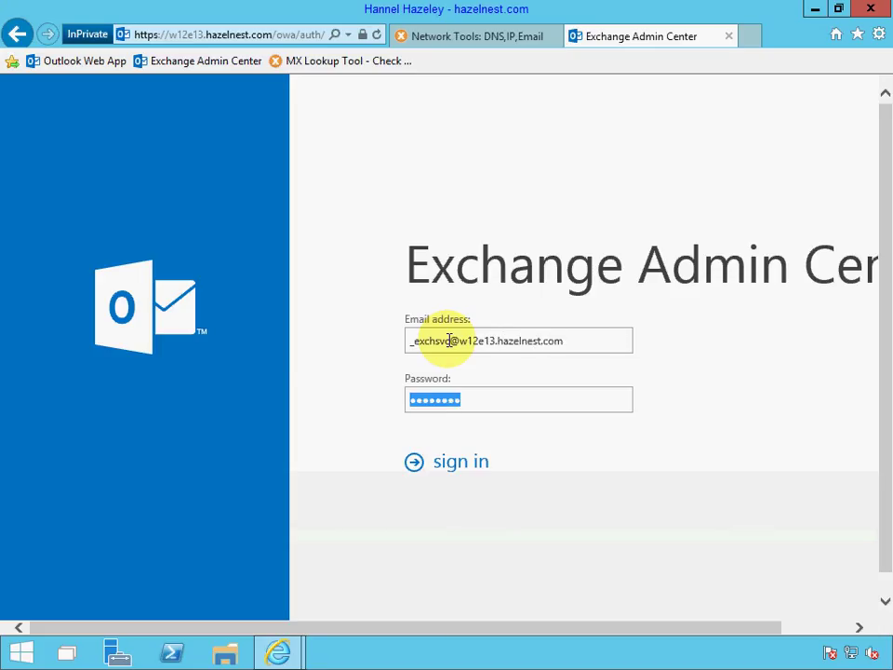
{"action": "key", "text": "Return"}
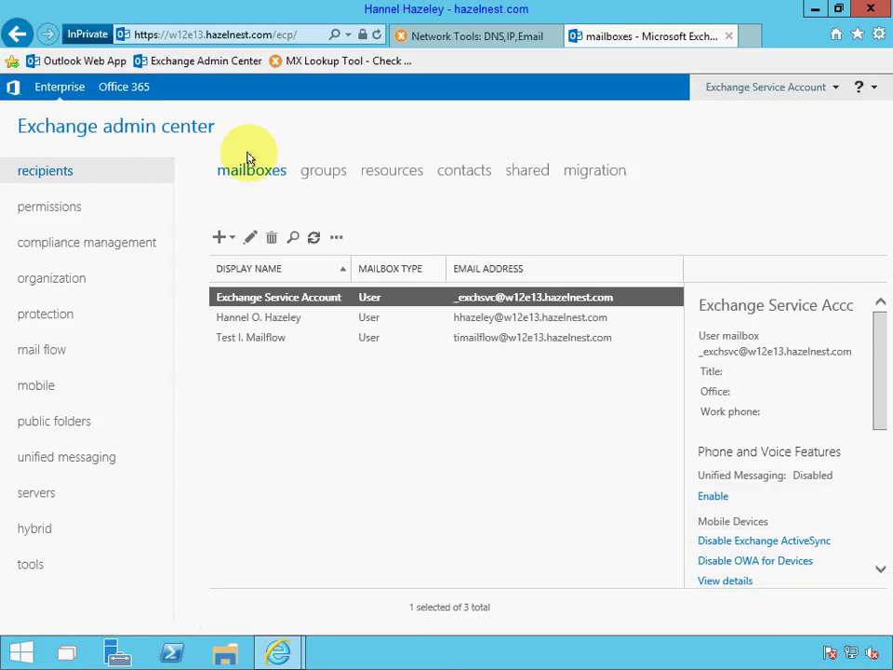
Add o365.hazelnest.com as both name and accepted domain, keeping it Authoritative.
{"action": "left_click", "coordinate": [53, 358]}
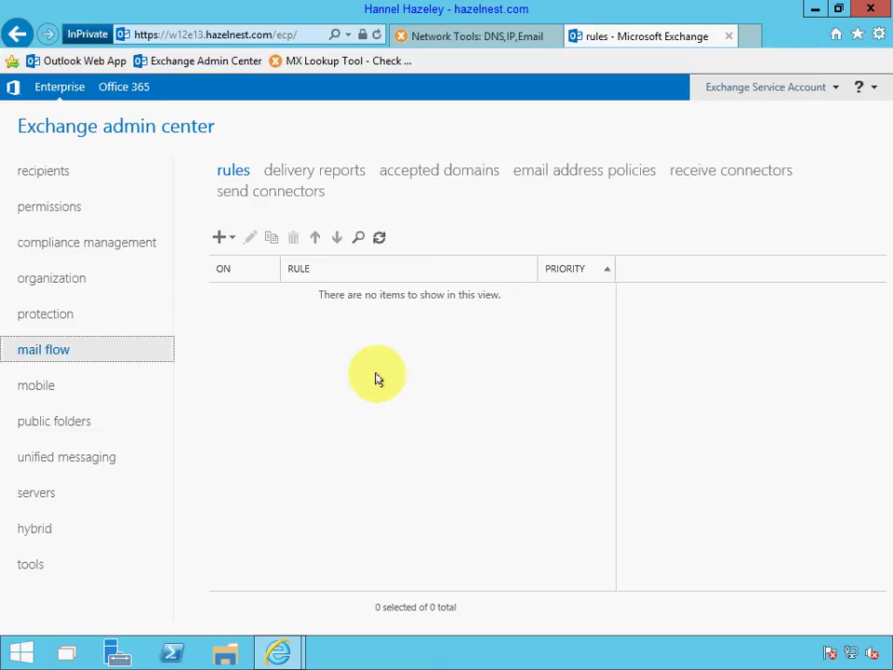
{"action": "left_click", "coordinate": [427, 175]}
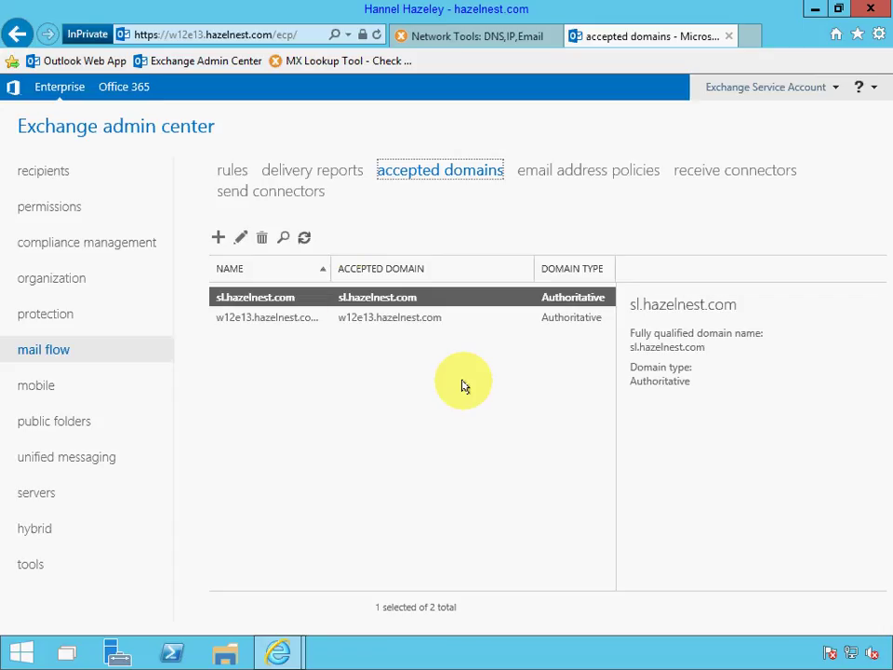
{"action": "left_click", "coordinate": [218, 239]}
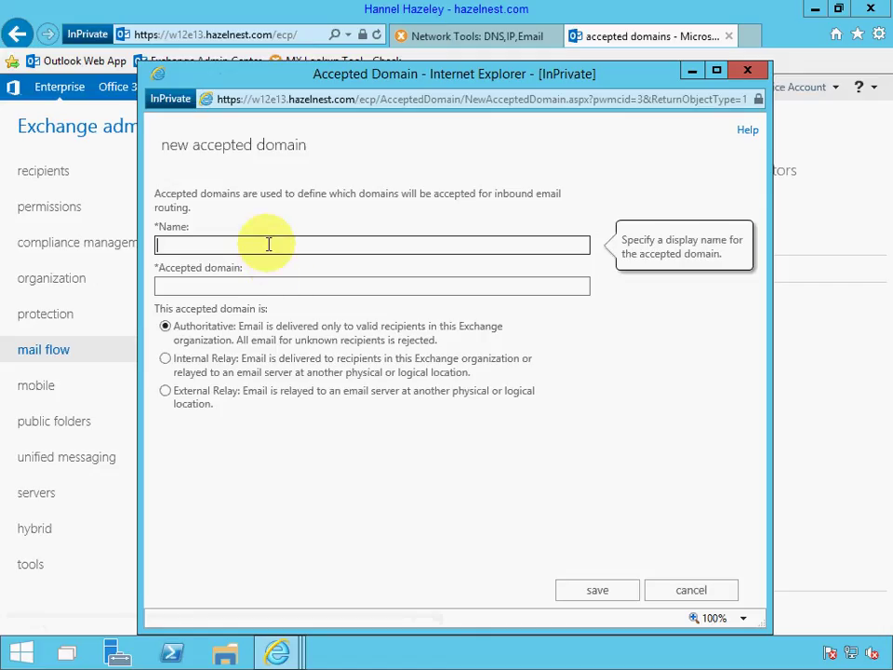
{"action": "type", "text": "o365.hazelnest.com"}
{"action": "key", "text": "Tab"}
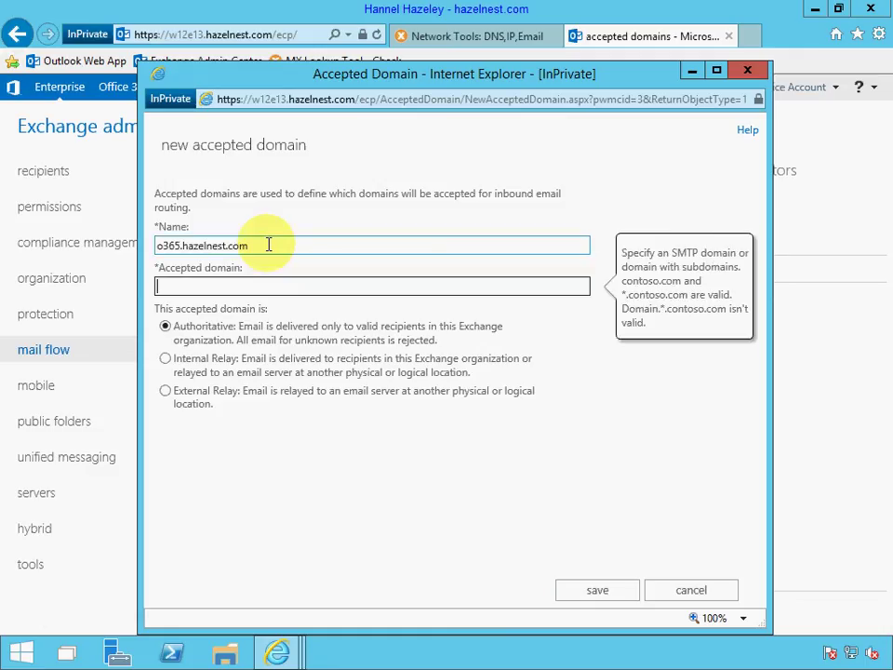
{"action": "triple_click", "coordinate": [268, 246]}
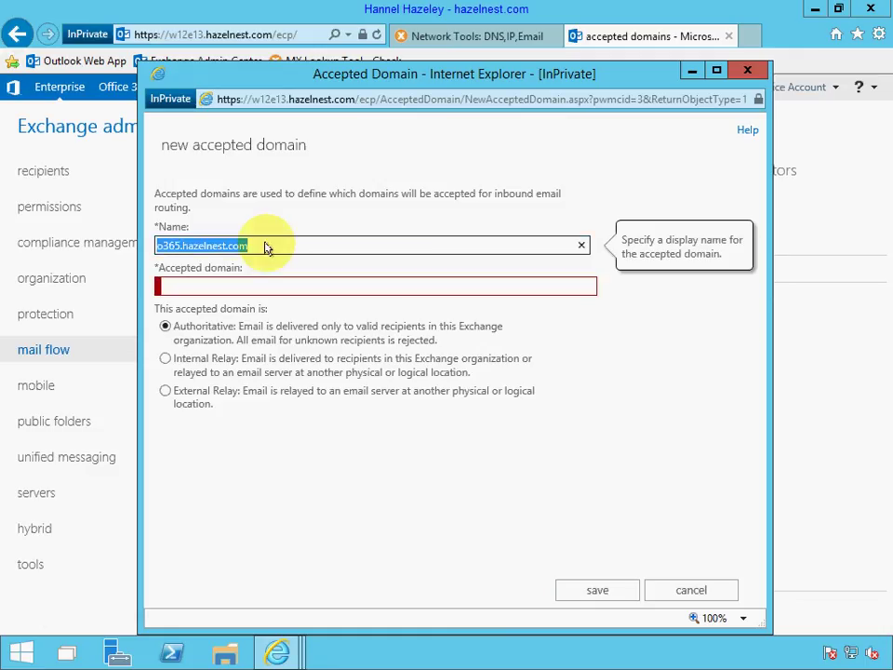
{"action": "key", "text": "ctrl+c"}
{"action": "key", "text": "Tab"}
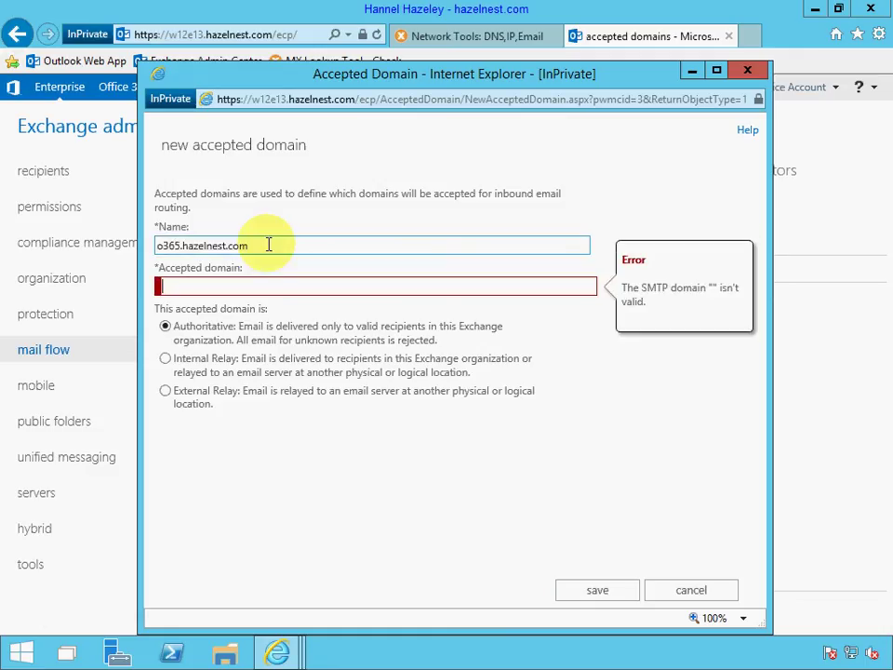
{"action": "key", "text": "ctrl+v"}
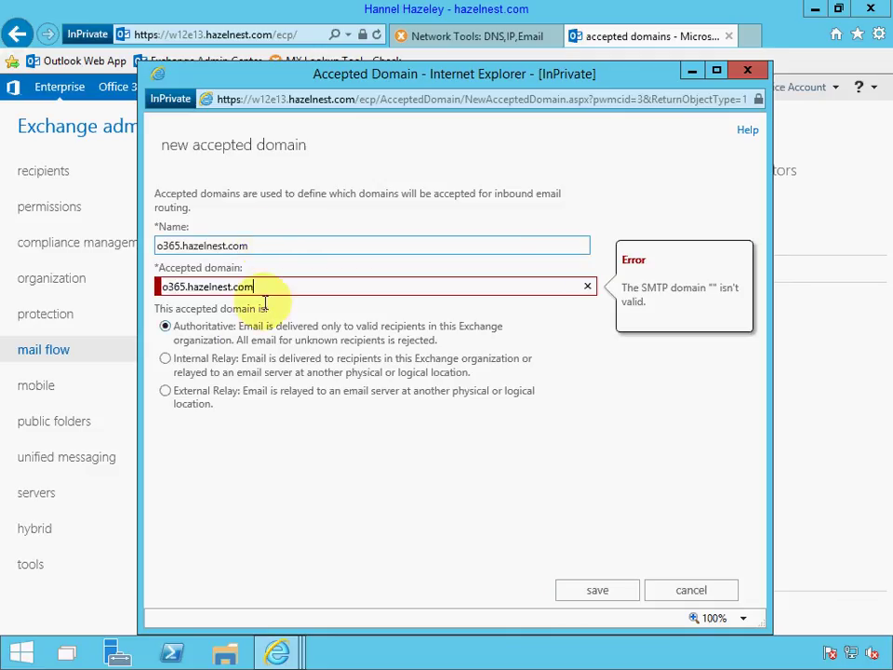
{"action": "left_click", "coordinate": [600, 590]}
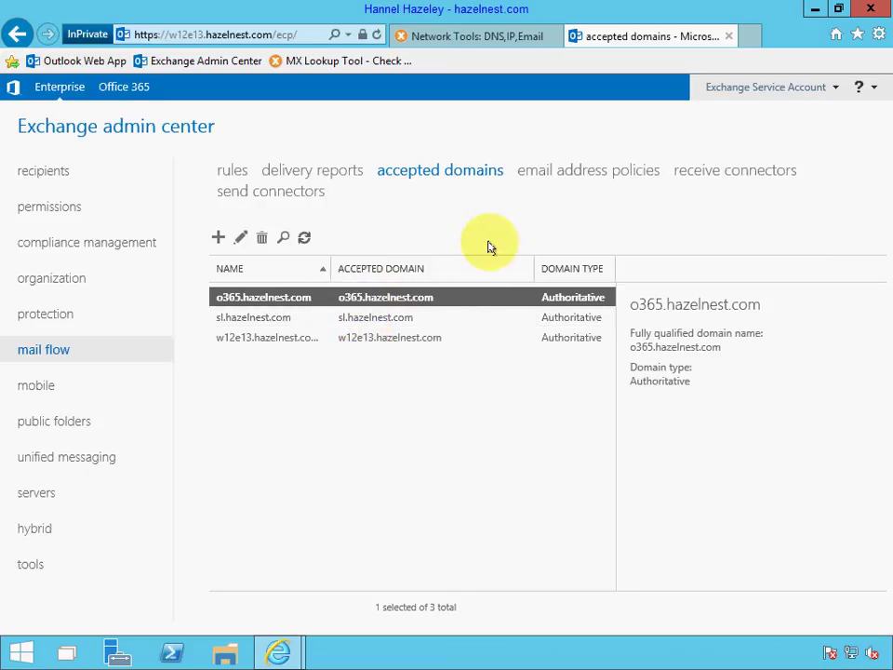
{"action": "left_click", "coordinate": [574, 172]}
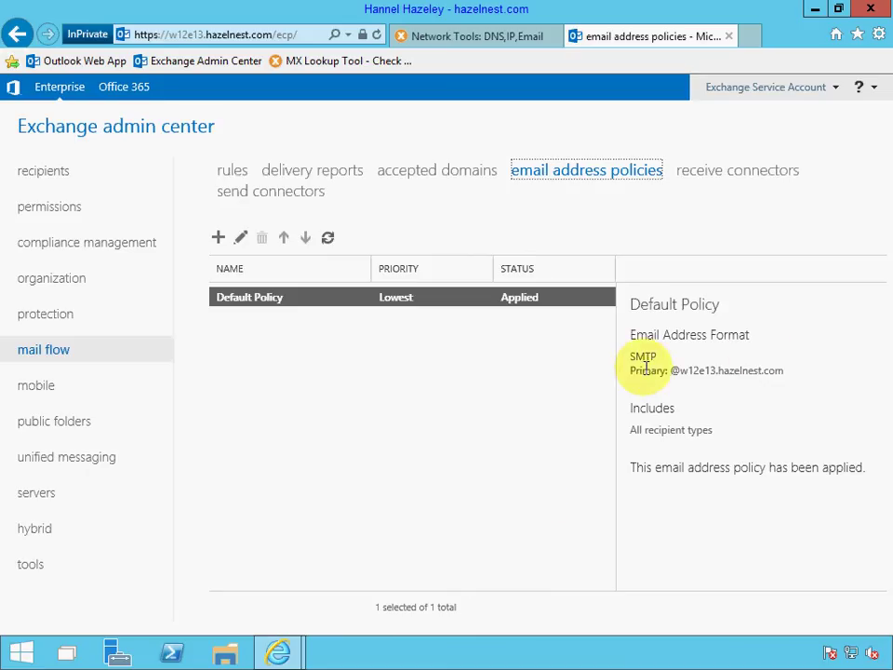
{"action": "left_click_drag", "start_coordinate": [784, 370], "coordinate": [672, 370]}
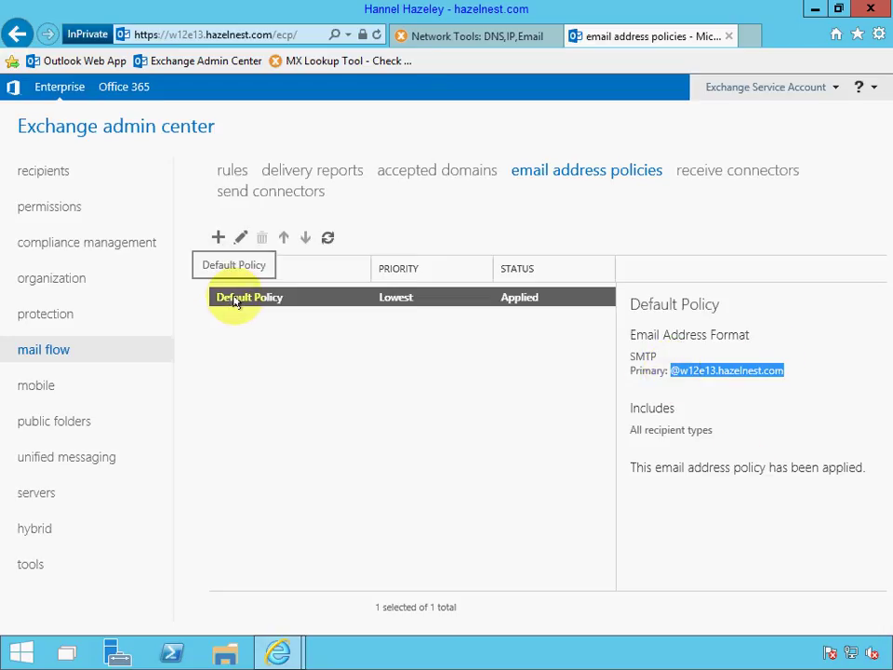
{"action": "left_click", "coordinate": [241, 236]}
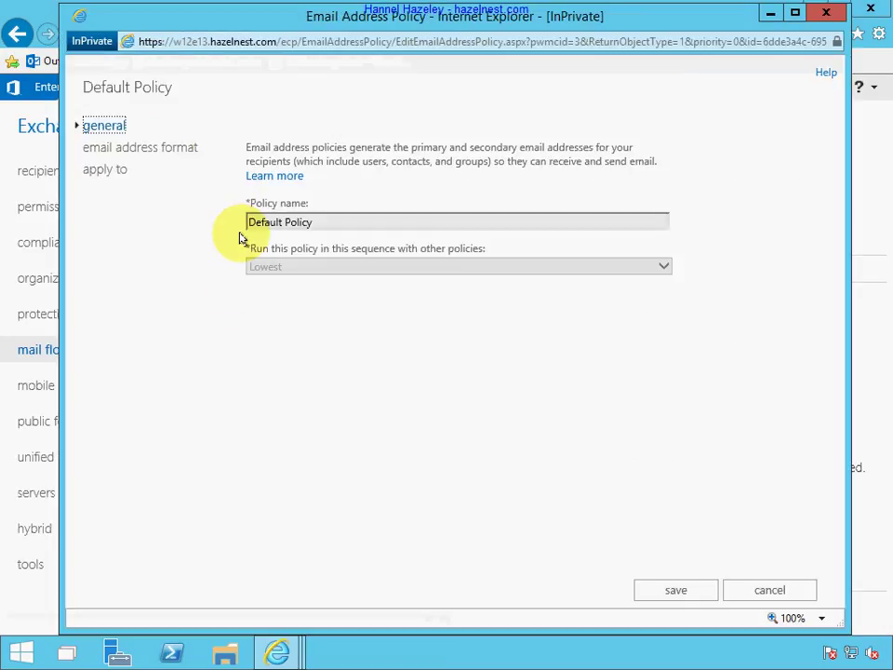
{"action": "left_click", "coordinate": [149, 151]}
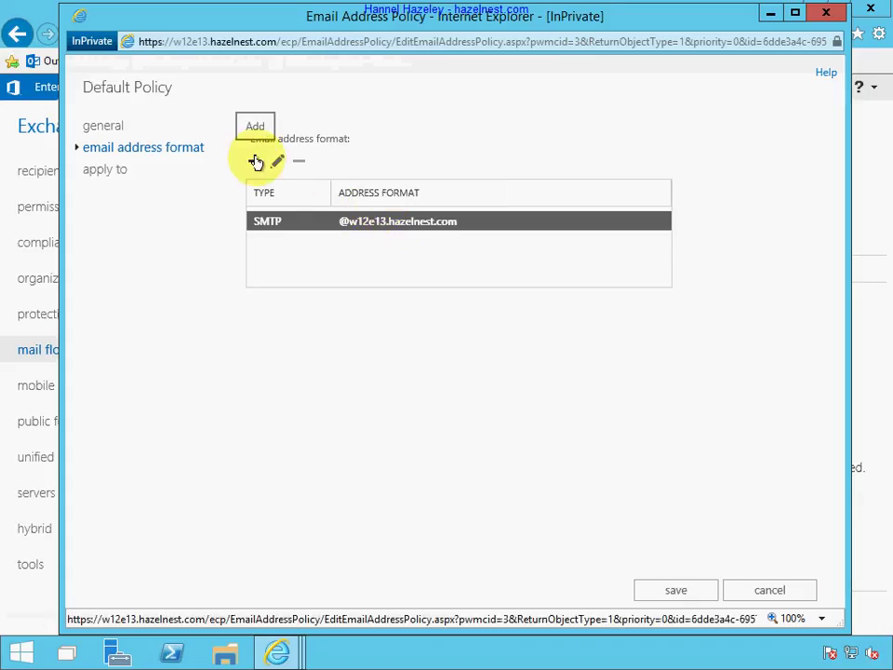
{"action": "left_click", "coordinate": [255, 163]}
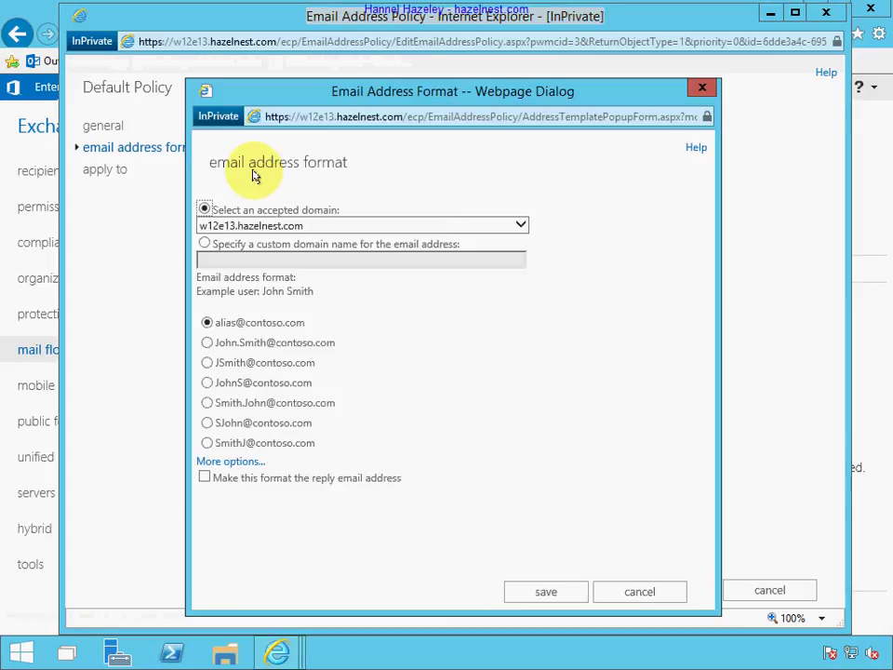
{"action": "left_click", "coordinate": [255, 226]}
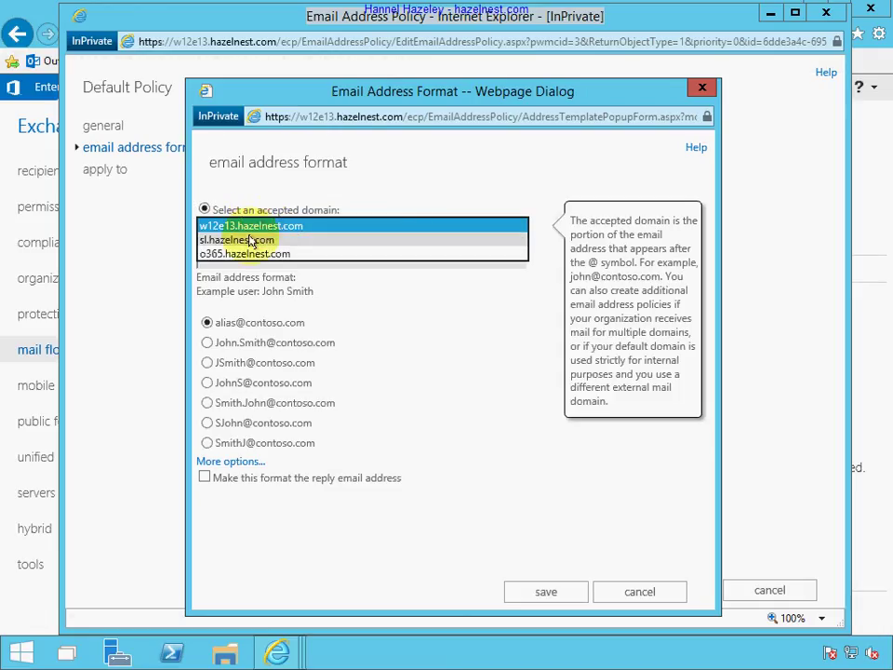
{"action": "left_click", "coordinate": [249, 254]}
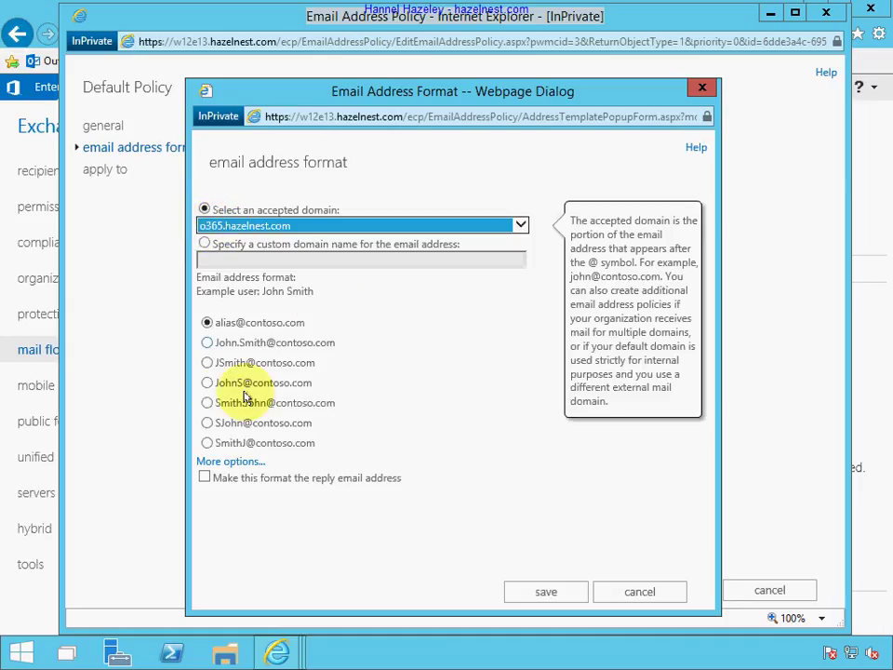
{"action": "mouse_move", "coordinate": [250, 480]}
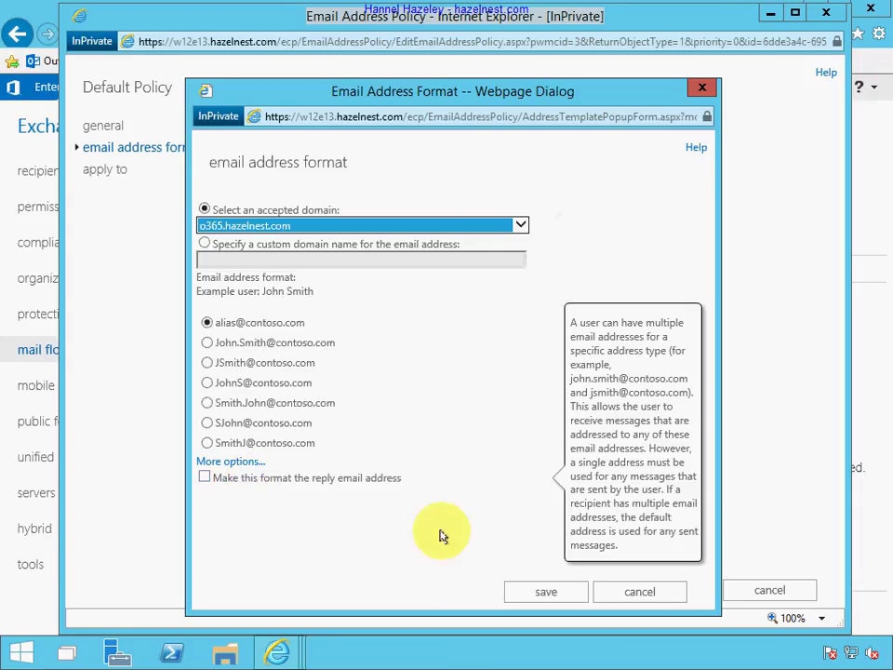
{"action": "left_click", "coordinate": [542, 594]}
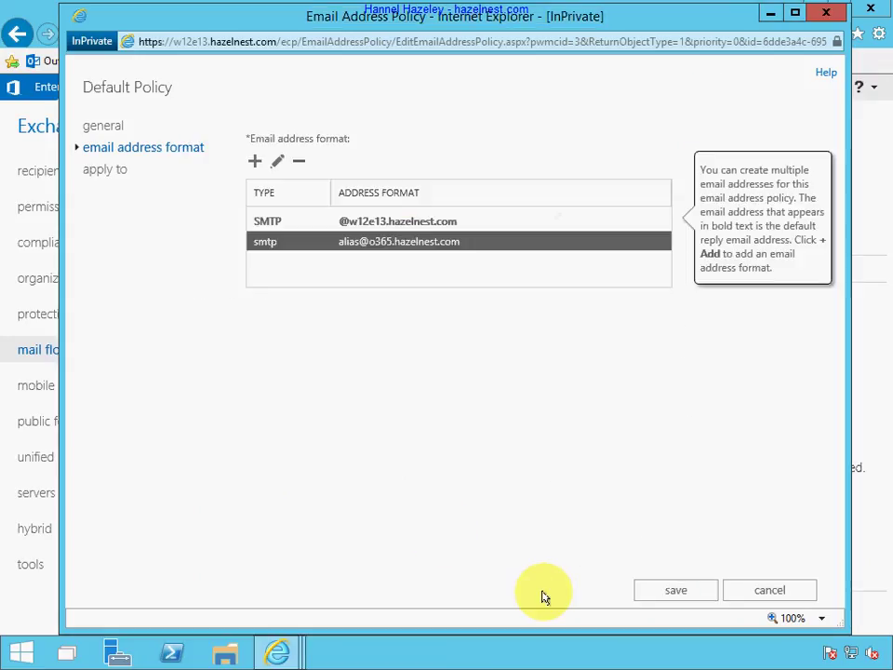
Save the updated Default Policy and apply it to all recipients.
{"action": "left_click", "coordinate": [680, 592]}
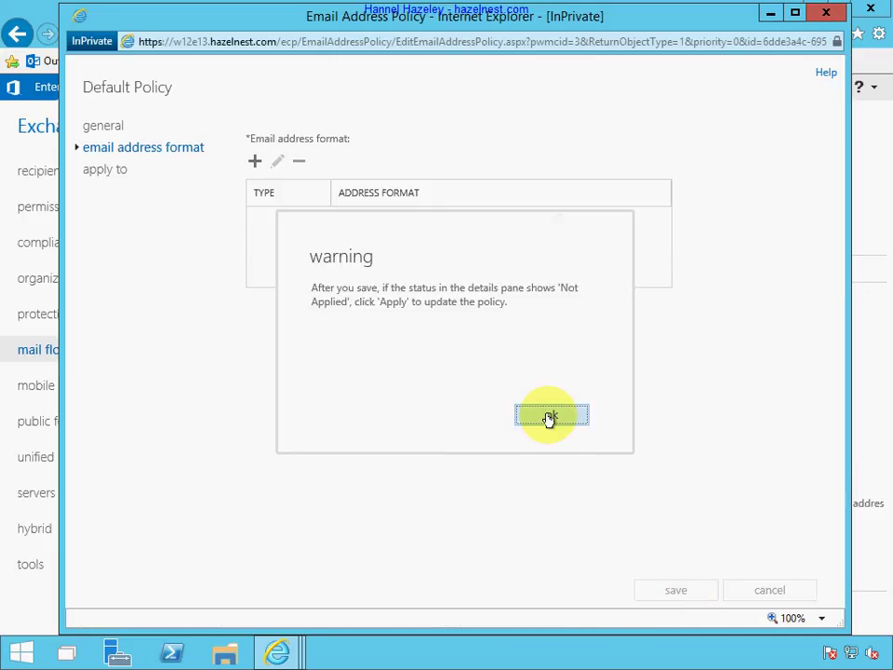
{"action": "left_click", "coordinate": [551, 416]}
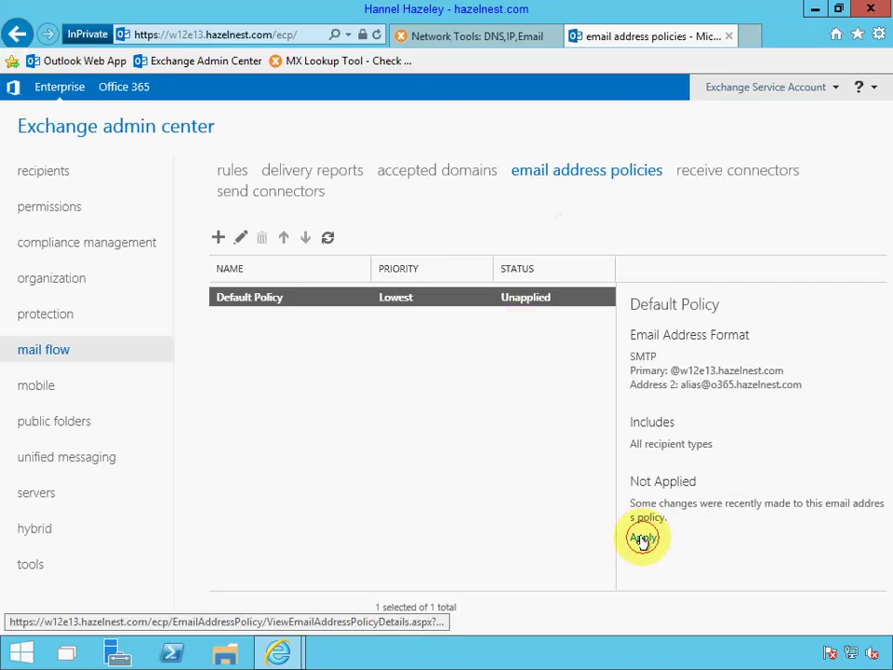
{"action": "left_click", "coordinate": [643, 539]}
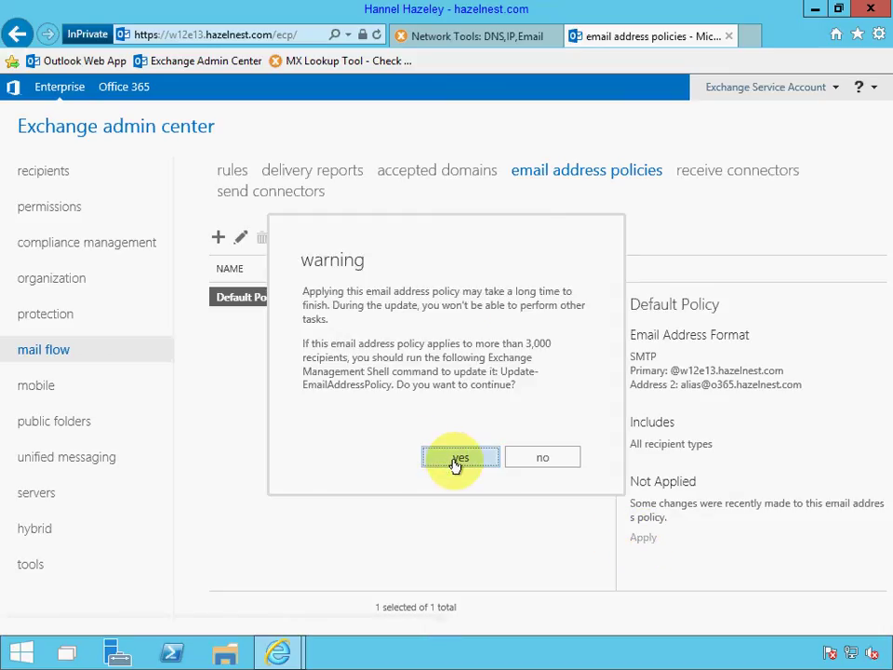
{"action": "left_click", "coordinate": [456, 463]}
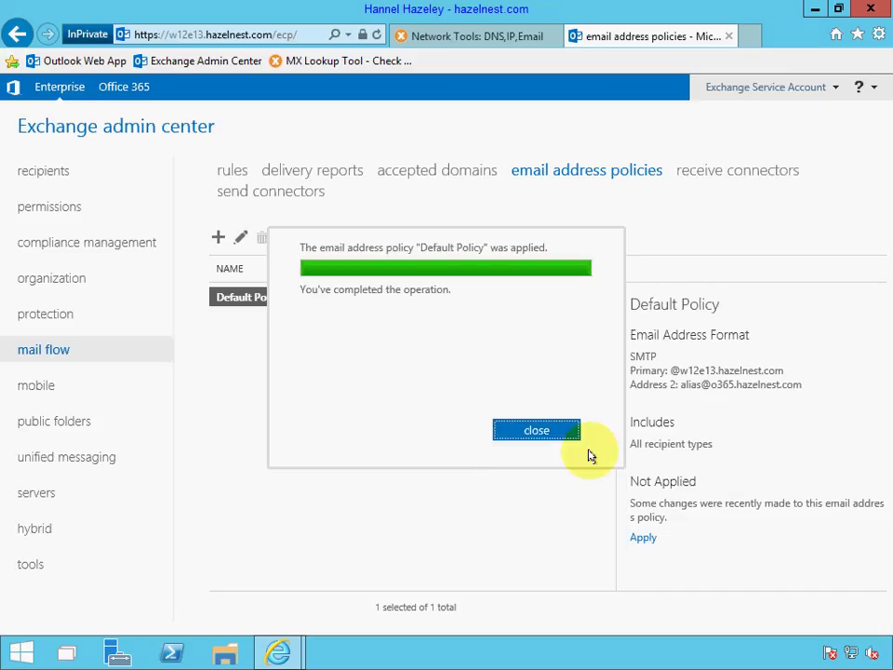
{"action": "left_click", "coordinate": [537, 432]}
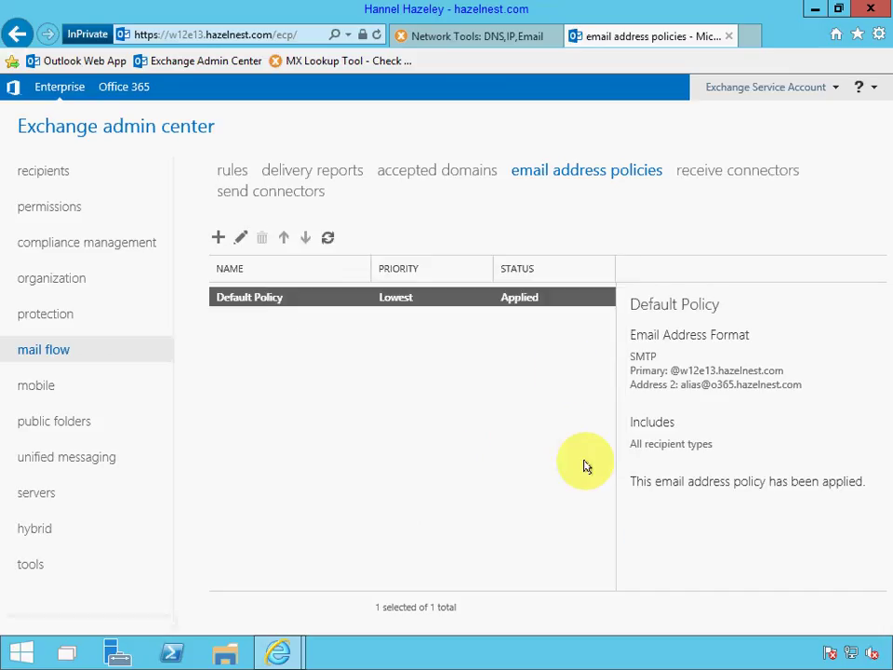
Check the second user's mailbox lists an o365.hazelnest.com address, then cancel without changes.
{"action": "left_click", "coordinate": [51, 174]}
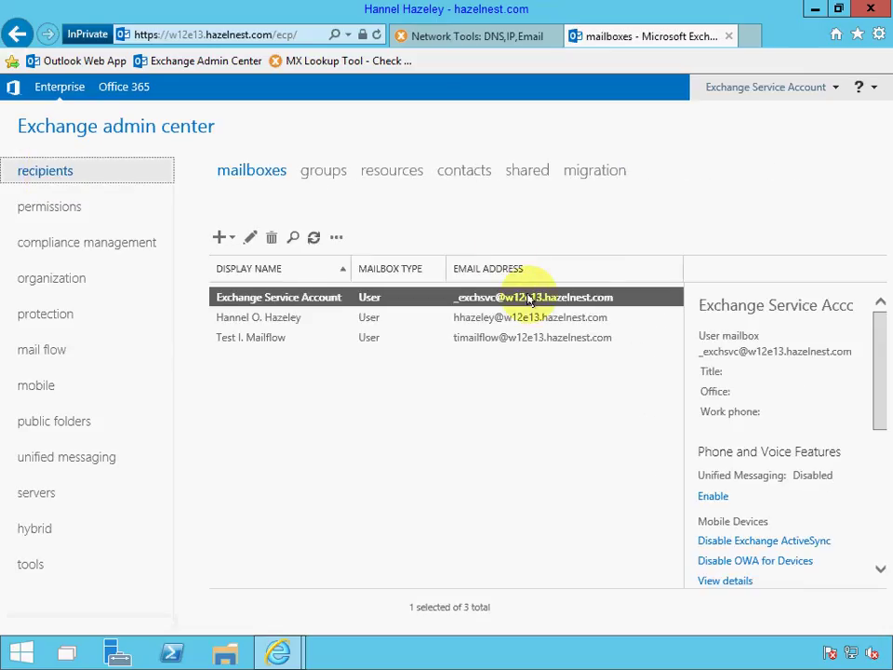
{"action": "left_click", "coordinate": [479, 324]}
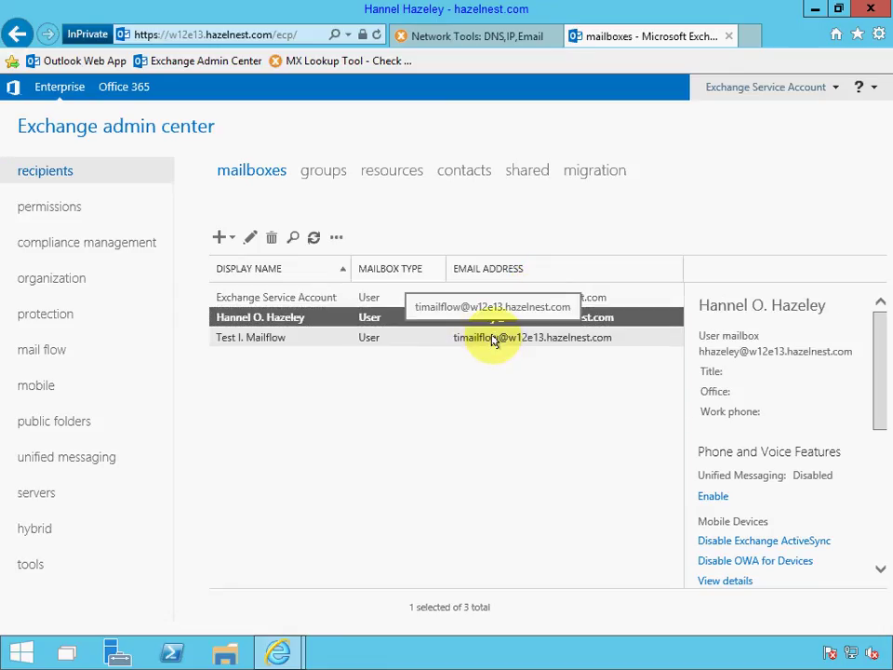
{"action": "double_click", "coordinate": [500, 321]}
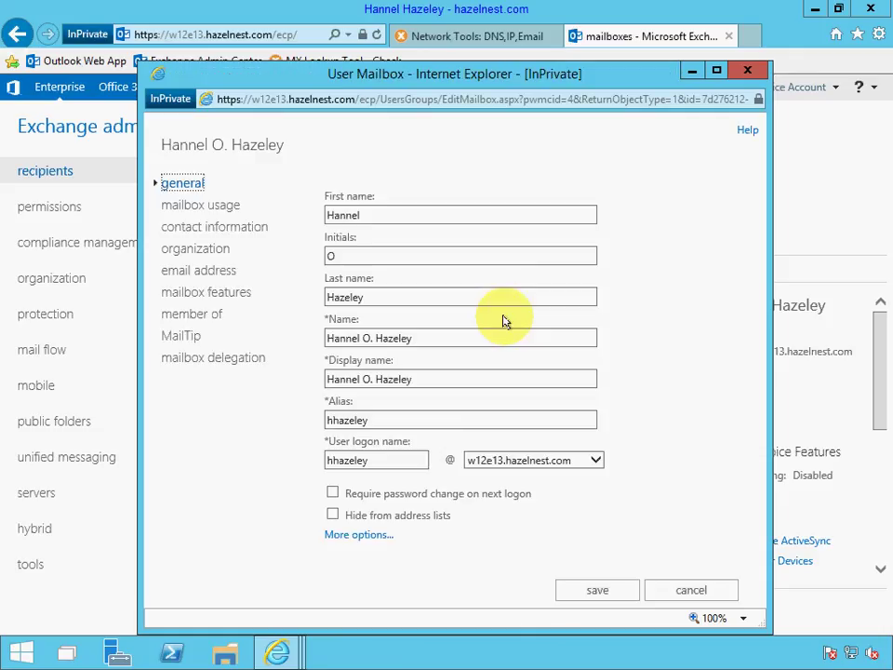
{"action": "left_click", "coordinate": [197, 272]}
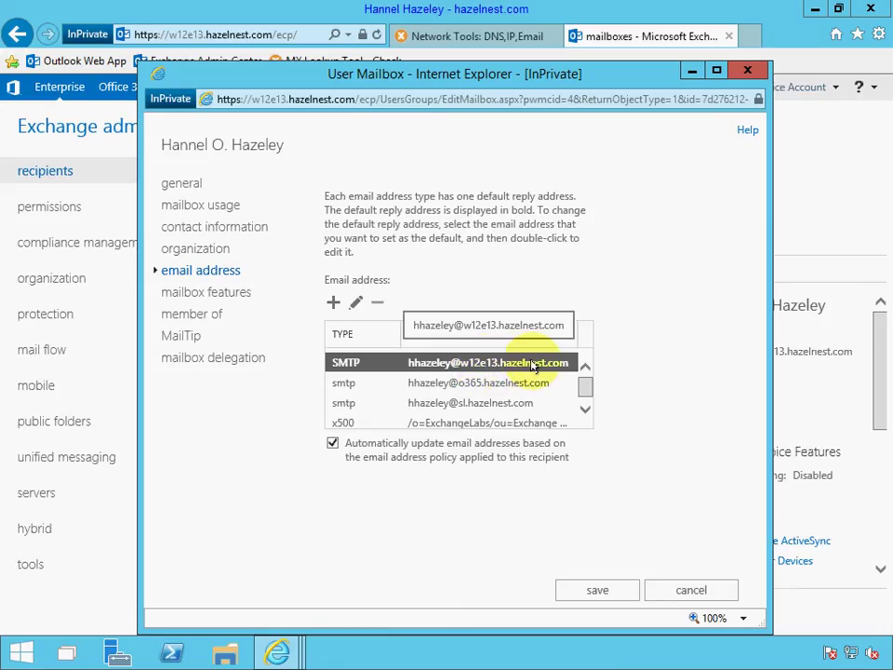
{"action": "left_click", "coordinate": [521, 383]}
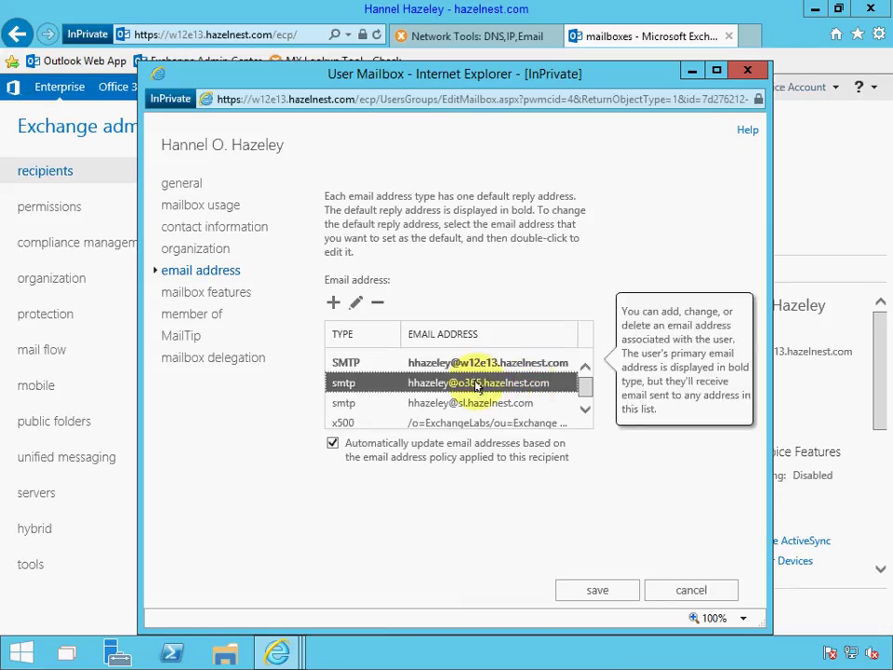
{"action": "left_click", "coordinate": [713, 589]}
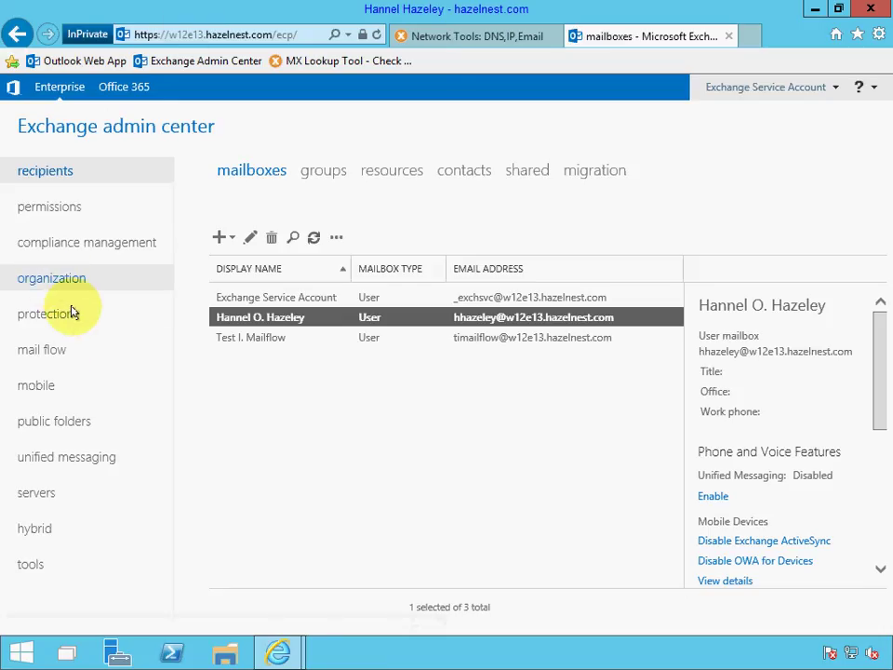
Start a new email address policy under mail flow named O365.
{"action": "left_click", "coordinate": [53, 354]}
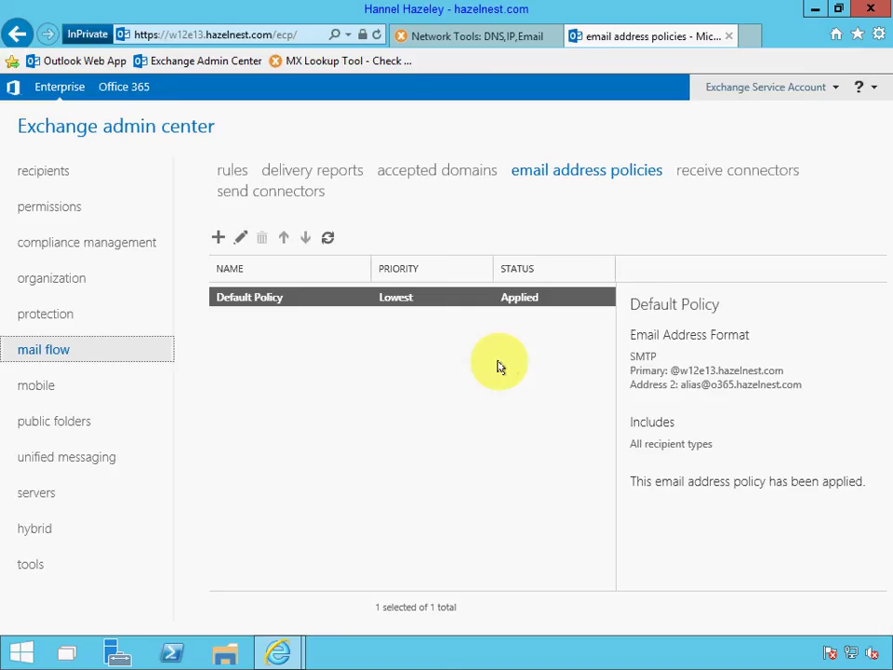
{"action": "left_click", "coordinate": [218, 238]}
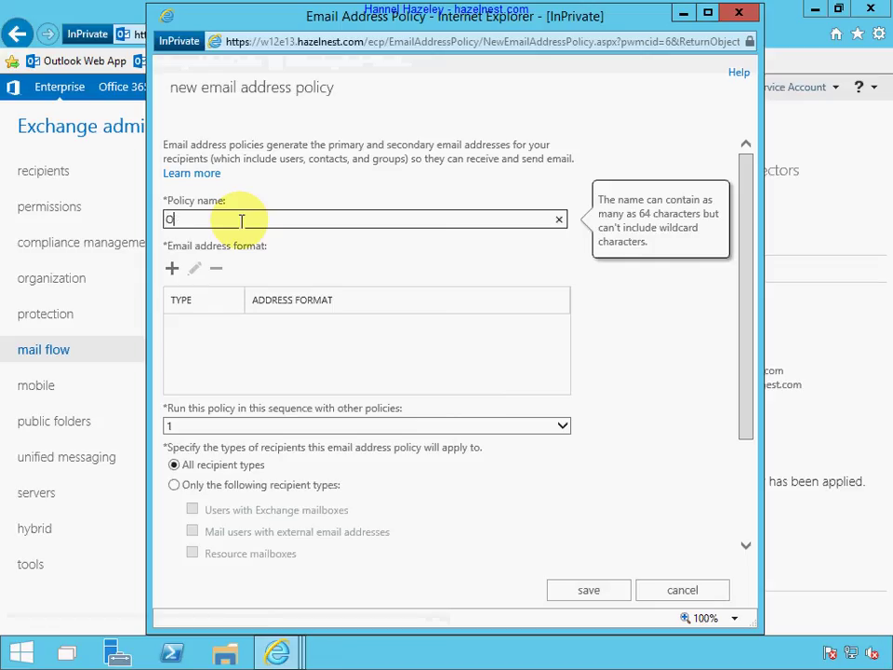
{"action": "type", "text": "5"}
{"action": "key", "text": "Tab"}
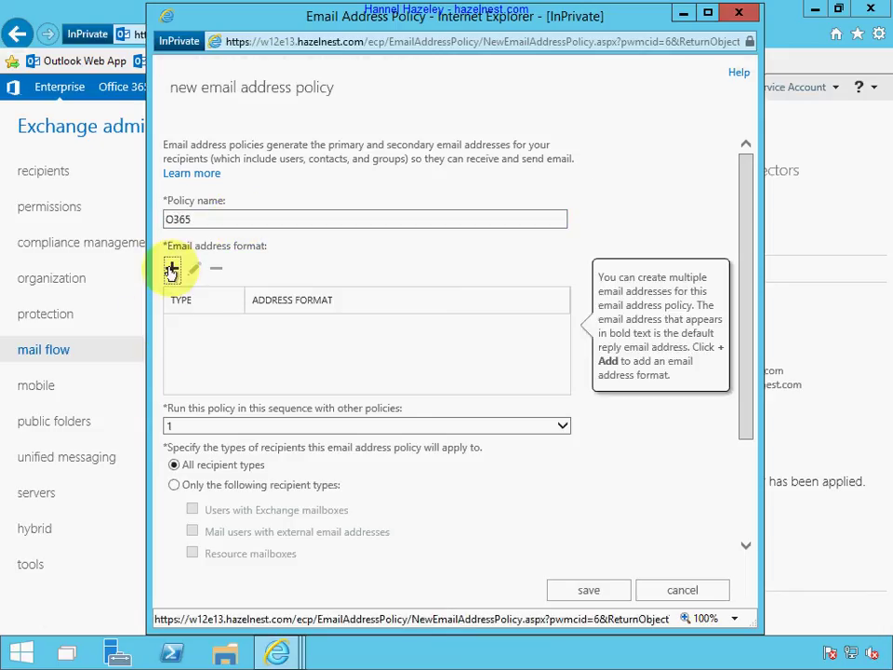
{"action": "left_click", "coordinate": [171, 270]}
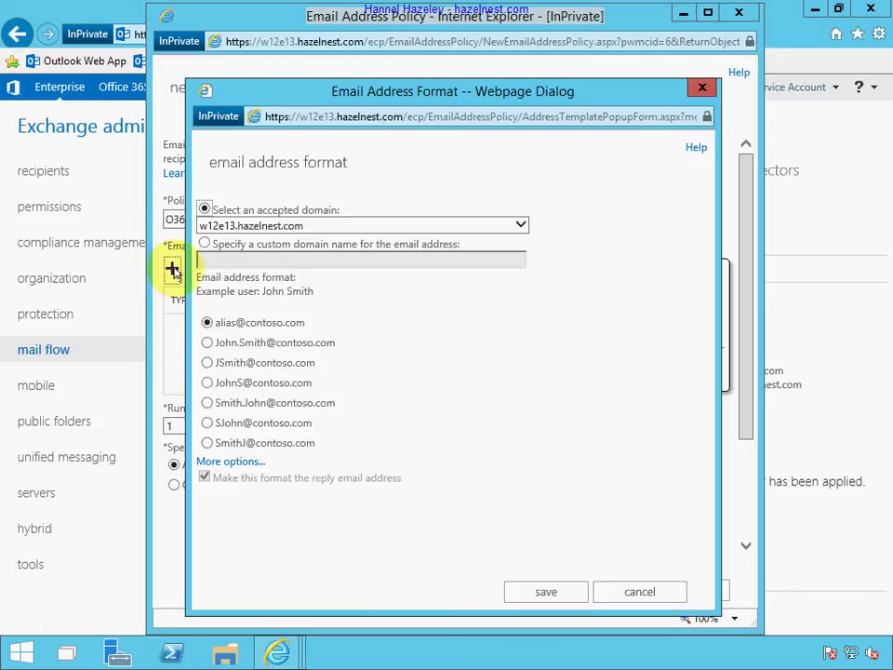
{"action": "left_click", "coordinate": [228, 226]}
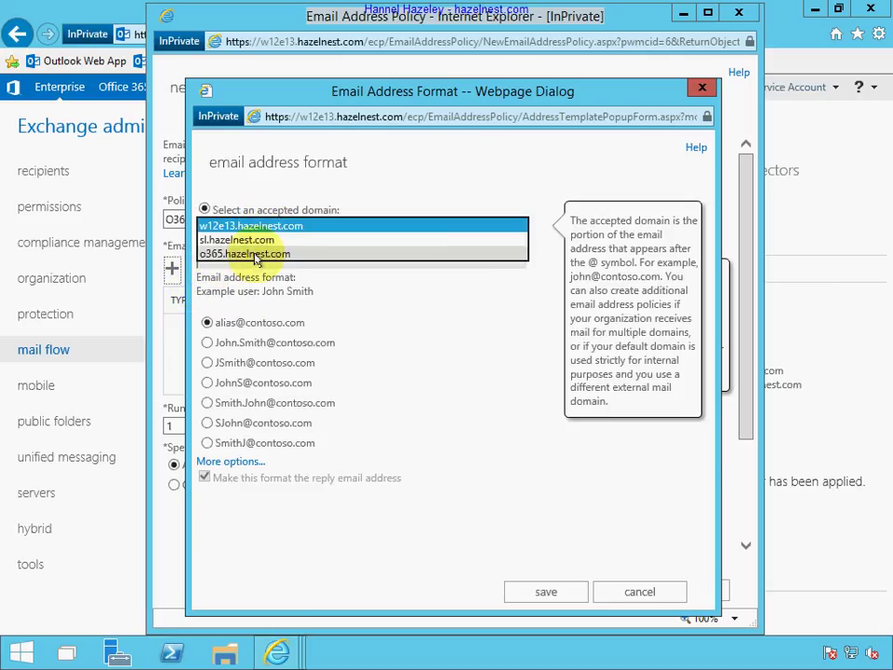
{"action": "left_click", "coordinate": [252, 254]}
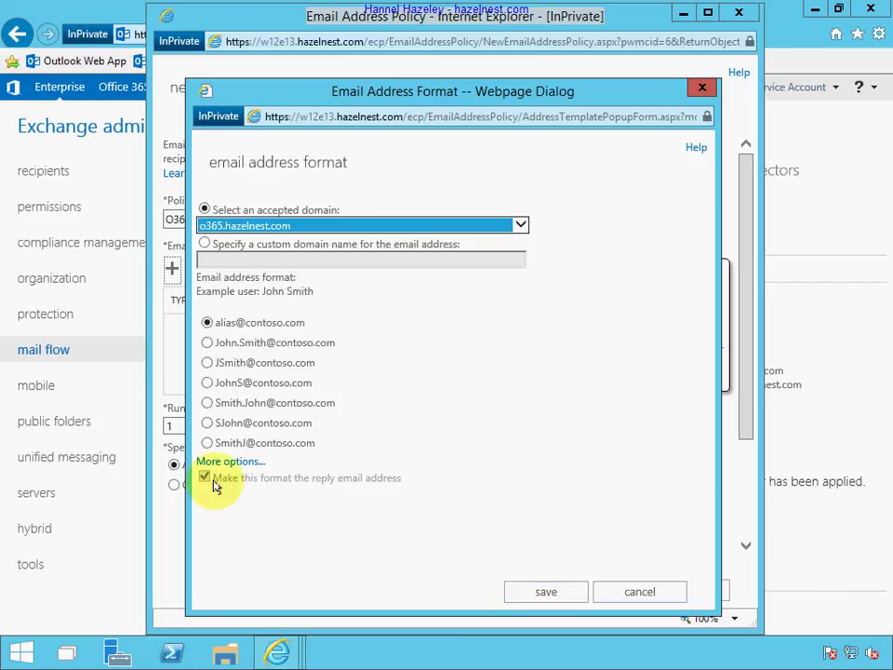
{"action": "left_click", "coordinate": [539, 589]}
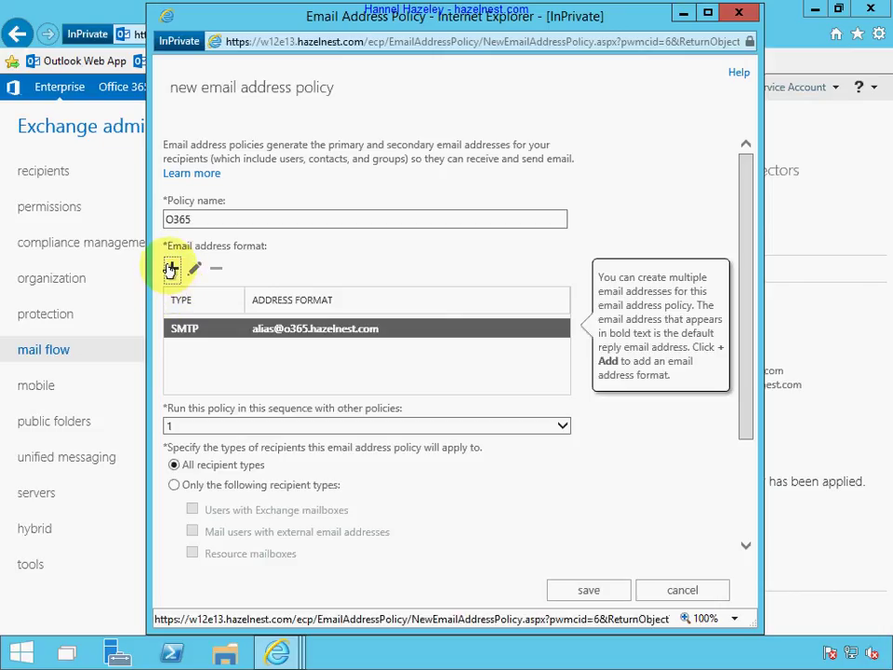
{"action": "left_click", "coordinate": [171, 269]}
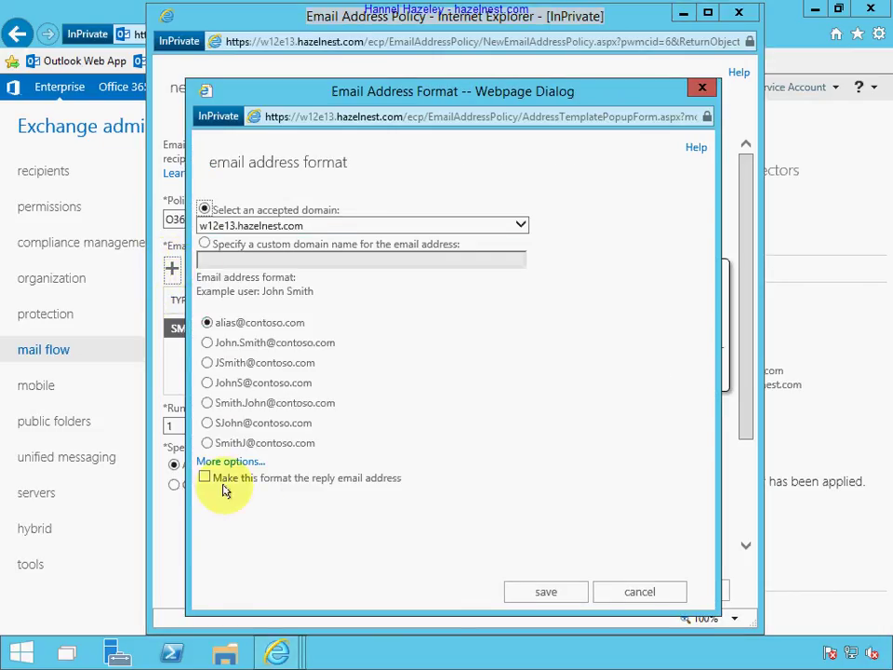
{"action": "mouse_move", "coordinate": [201, 478]}
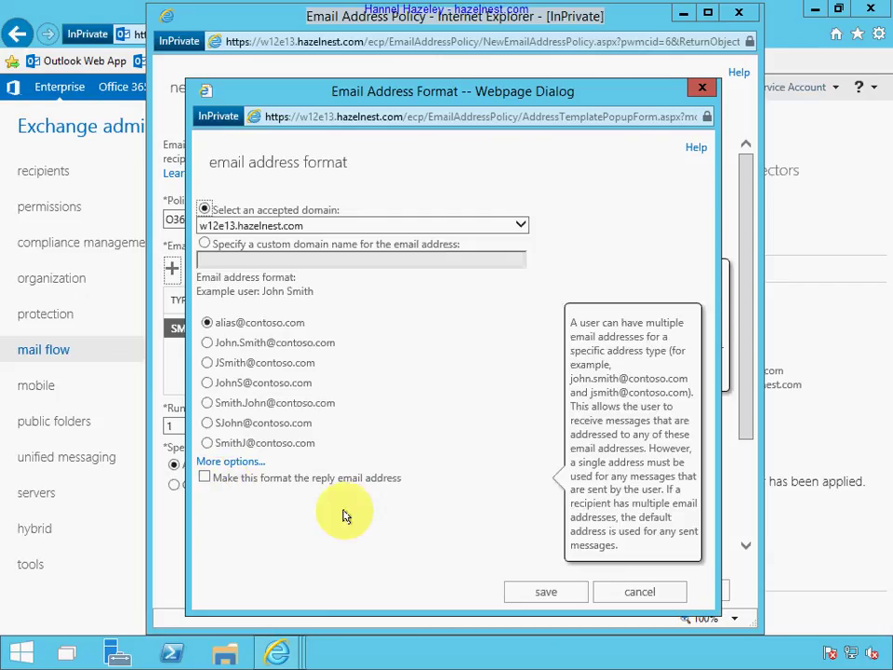
{"action": "left_click", "coordinate": [559, 593]}
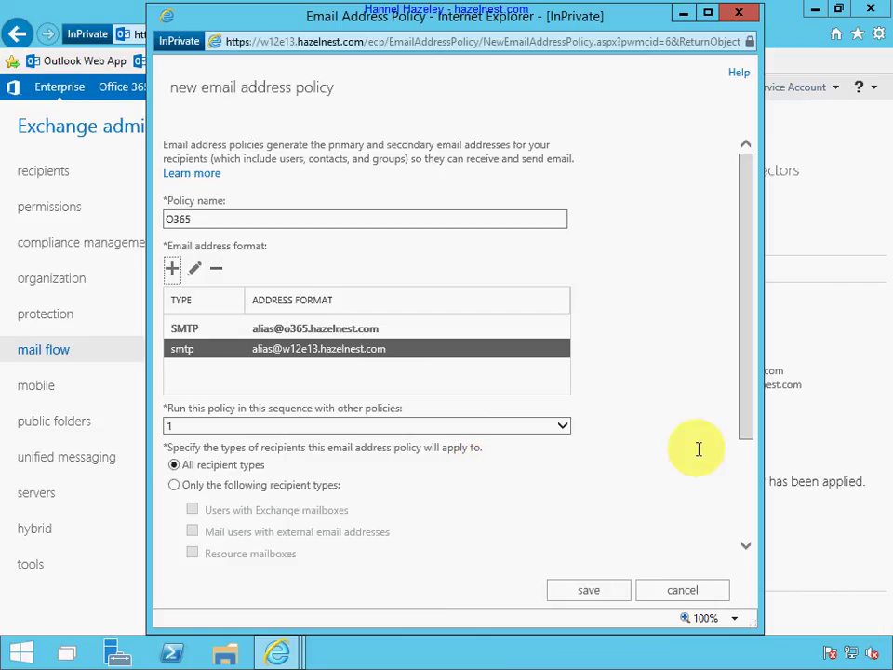
Add a Recipient container rule to the O365 policy.
{"action": "left_click_drag", "start_coordinate": [744, 403], "coordinate": [746, 529]}
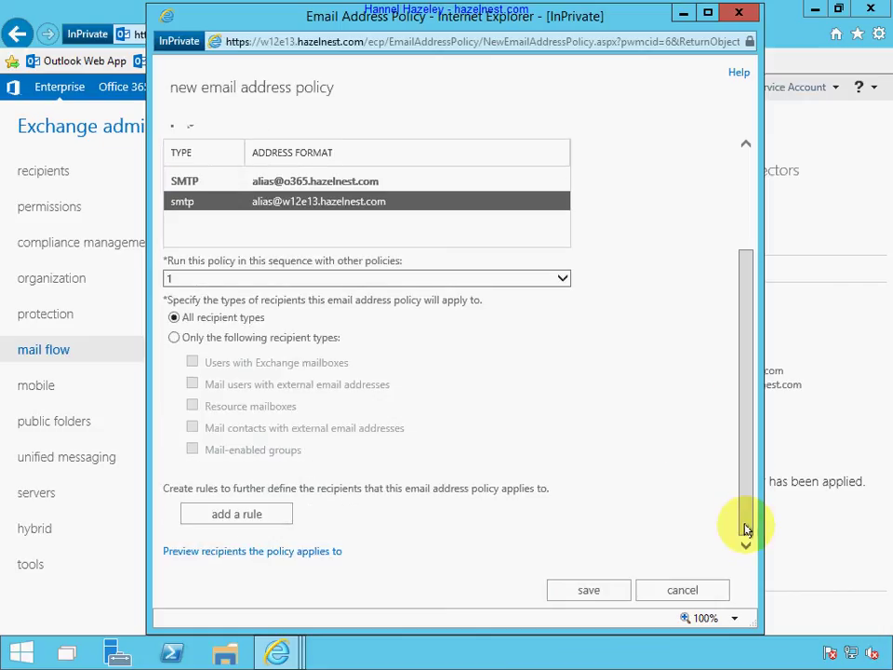
{"action": "left_click", "coordinate": [239, 514]}
{"action": "left_click", "coordinate": [291, 512]}
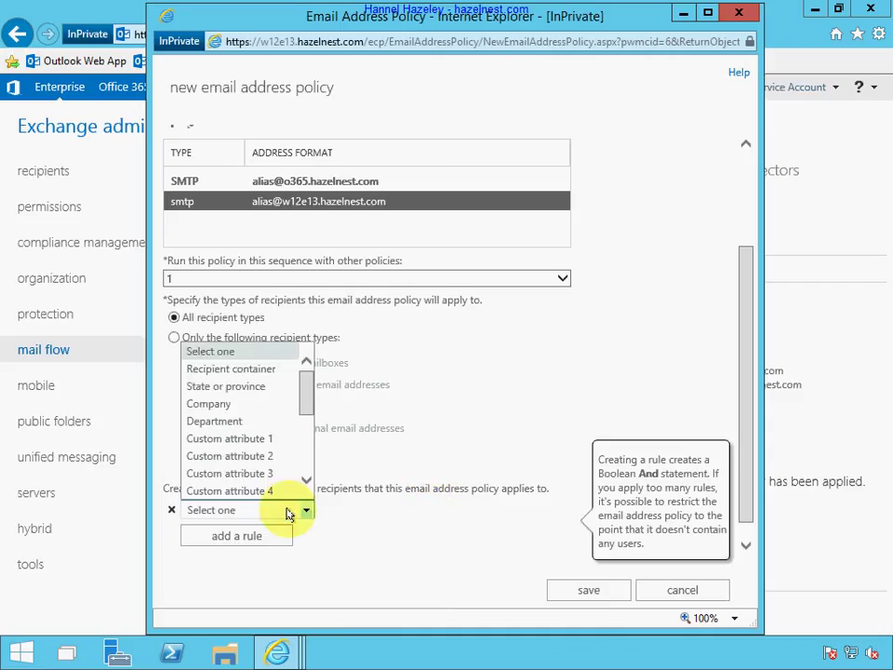
{"action": "left_click", "coordinate": [259, 370]}
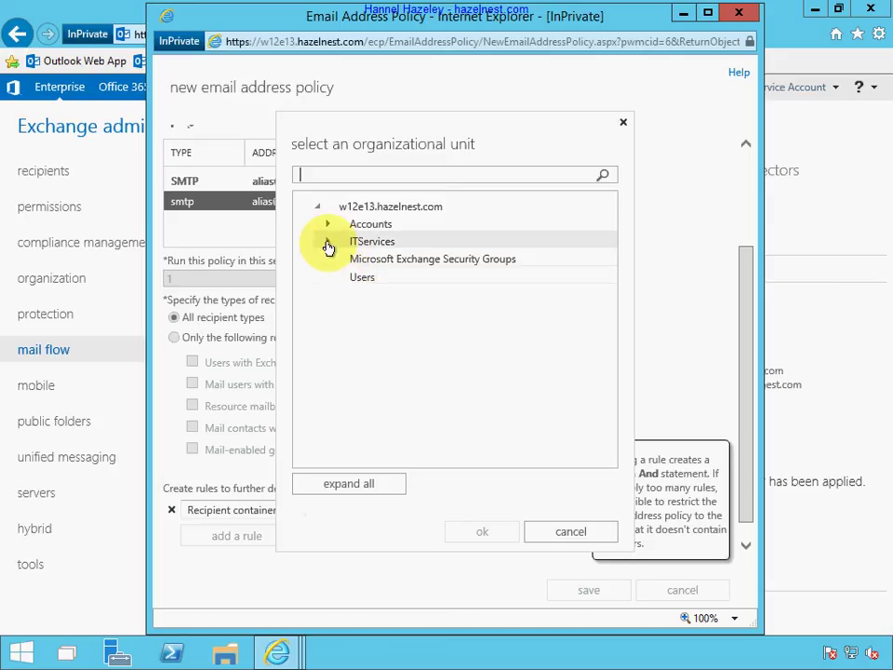
{"action": "left_click", "coordinate": [327, 243]}
{"action": "left_click", "coordinate": [355, 296]}
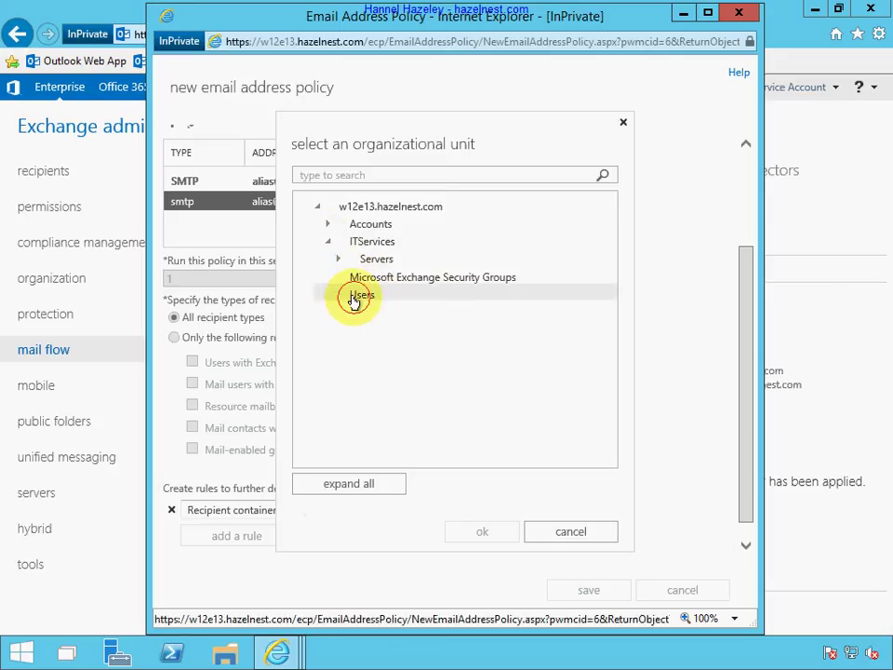
{"action": "double_click", "coordinate": [355, 297]}
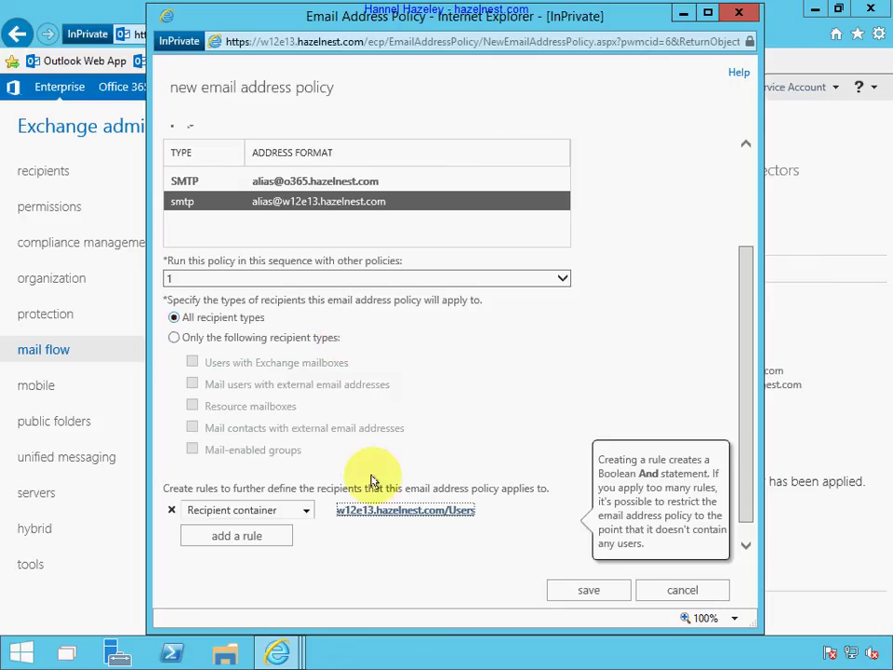
Set the rule's container to Accounts/Users/O365 and save the policy.
{"action": "left_click", "coordinate": [379, 512]}
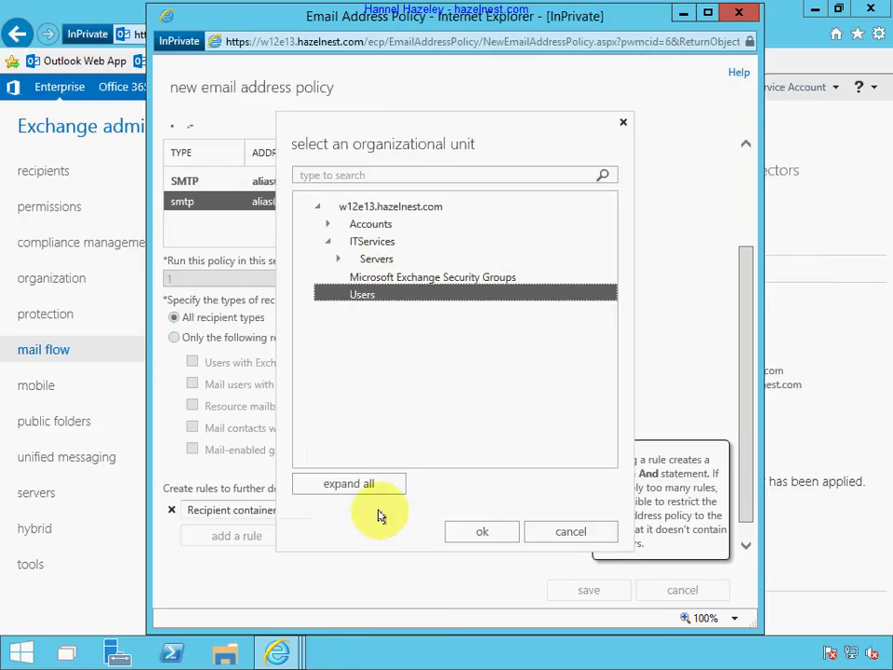
{"action": "left_click", "coordinate": [354, 481]}
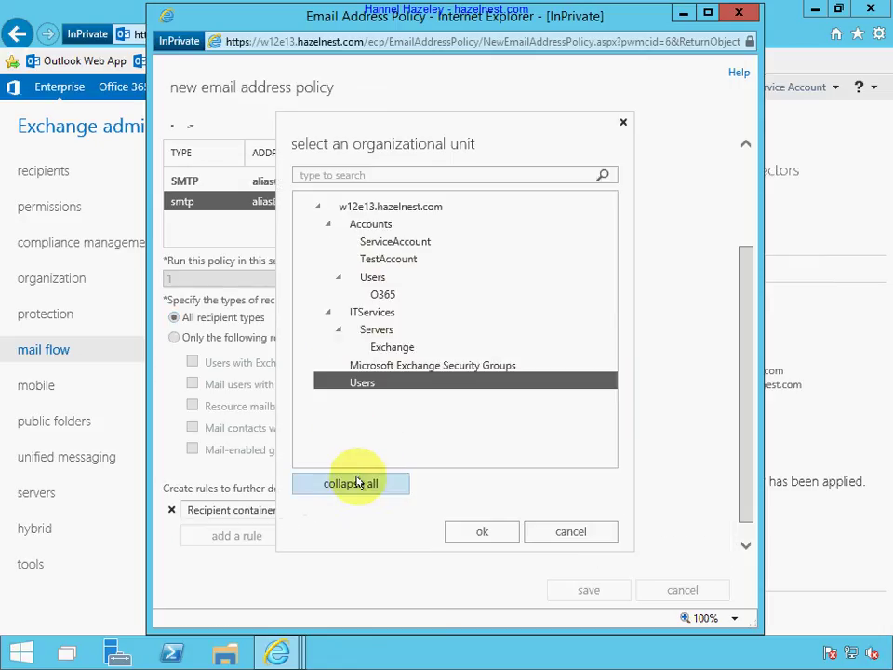
{"action": "left_click", "coordinate": [384, 295]}
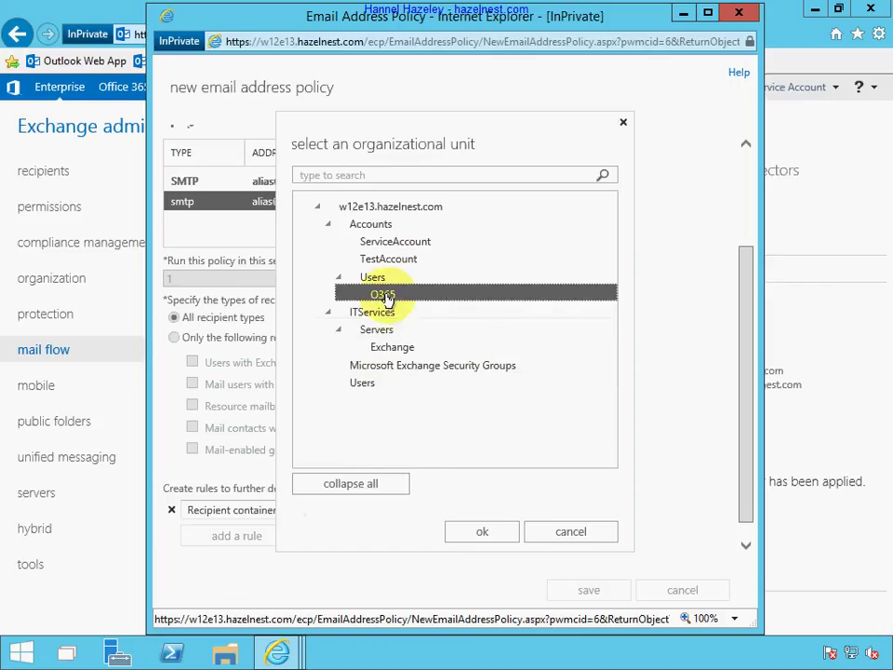
{"action": "left_click", "coordinate": [479, 531]}
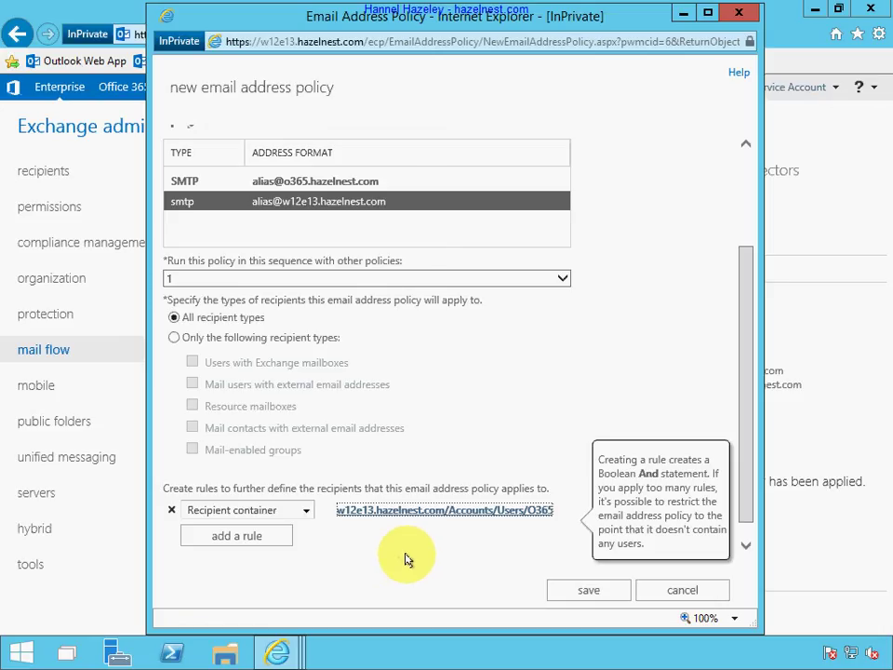
{"action": "left_click", "coordinate": [603, 591]}
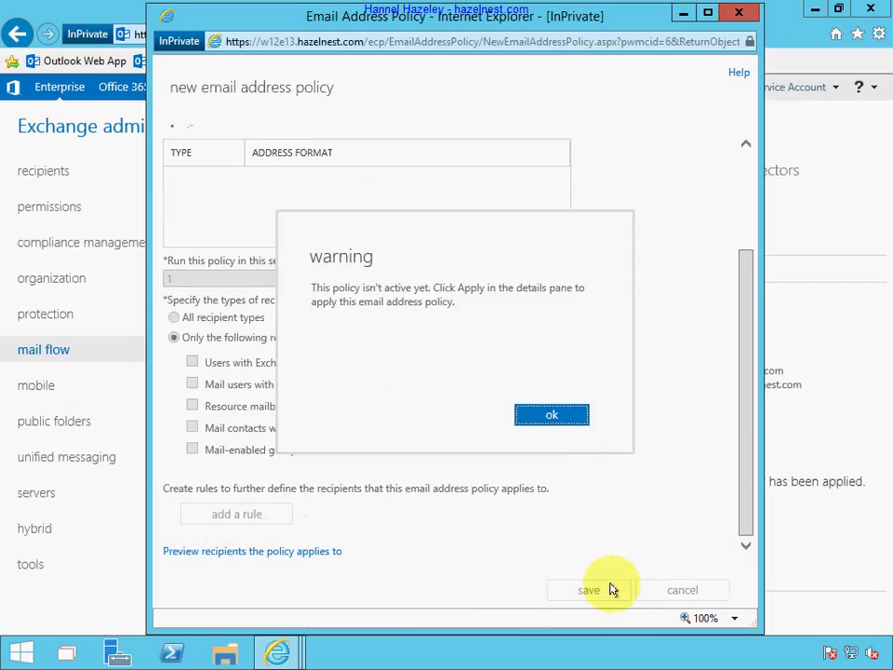
Dismiss the policy-not-applied warning and refresh the recipients mailbox list.
{"action": "left_click", "coordinate": [559, 414]}
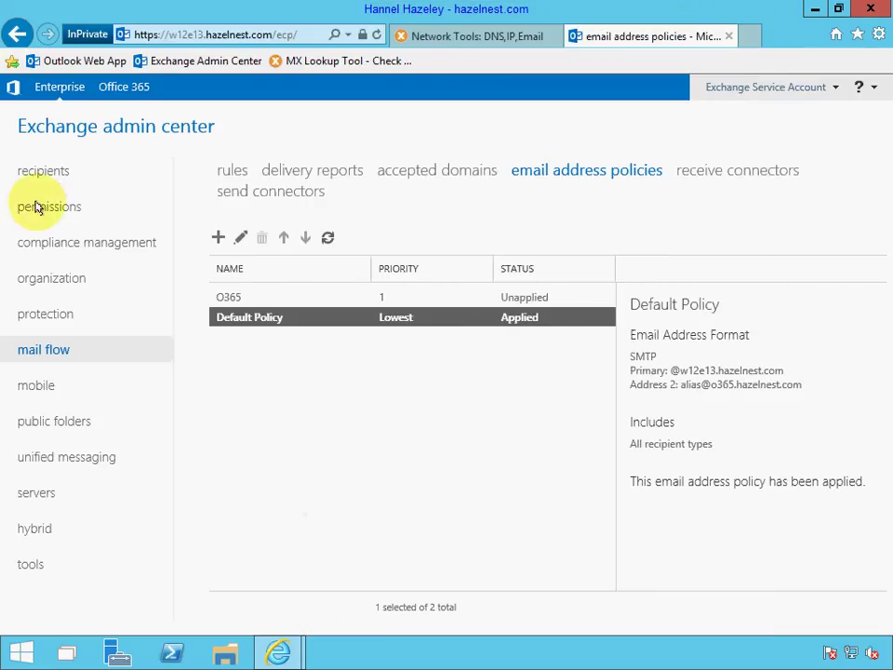
{"action": "left_click", "coordinate": [37, 173]}
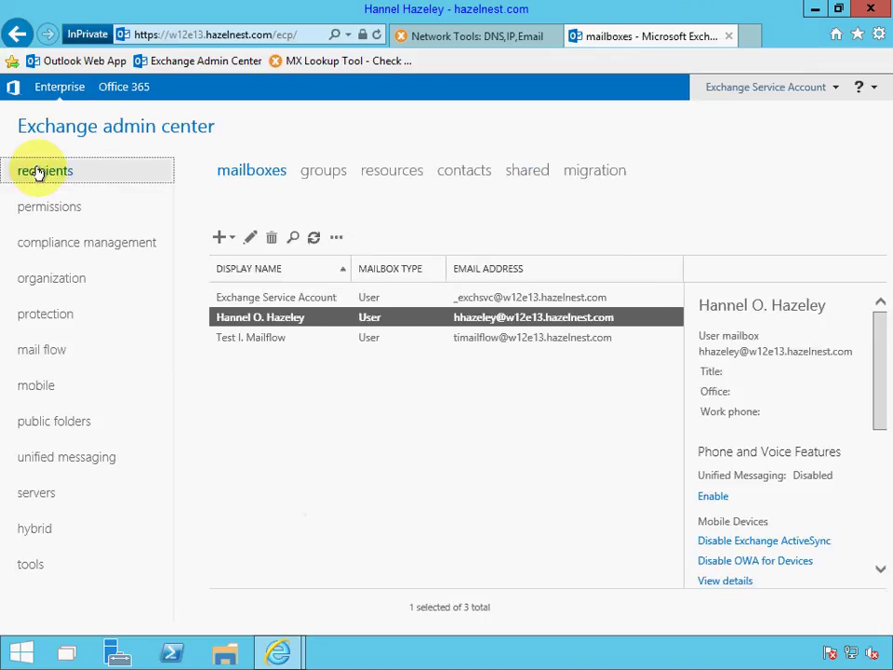
{"action": "left_click", "coordinate": [314, 237]}
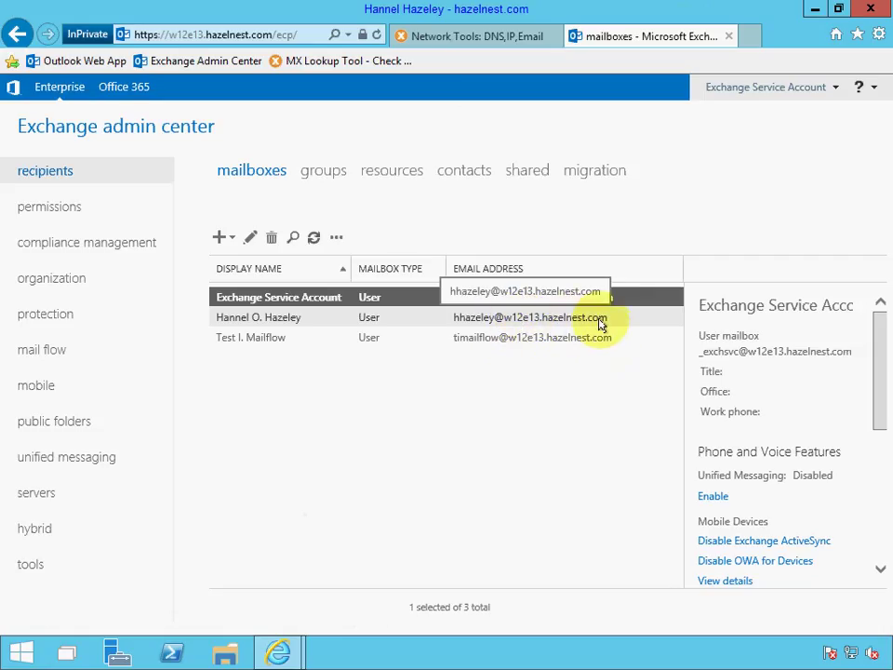
Apply the O365 email address policy and close the completion message.
{"action": "left_click", "coordinate": [38, 350]}
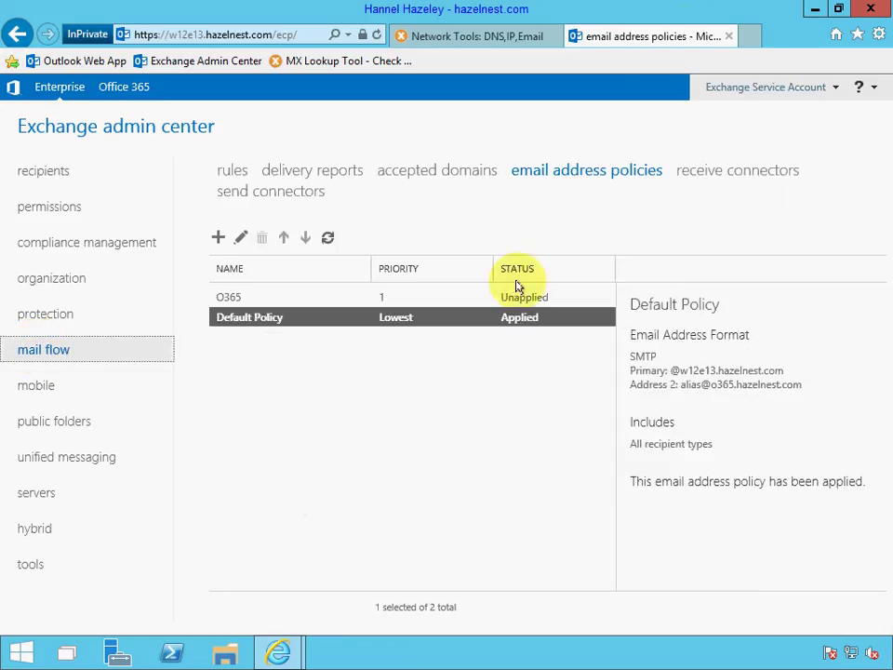
{"action": "left_click", "coordinate": [521, 298]}
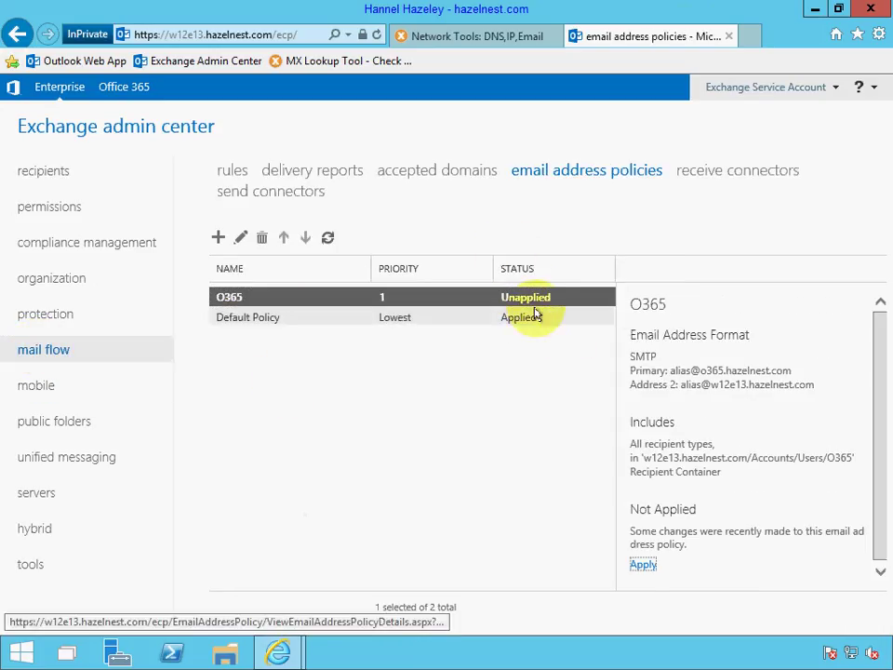
{"action": "left_click", "coordinate": [644, 566]}
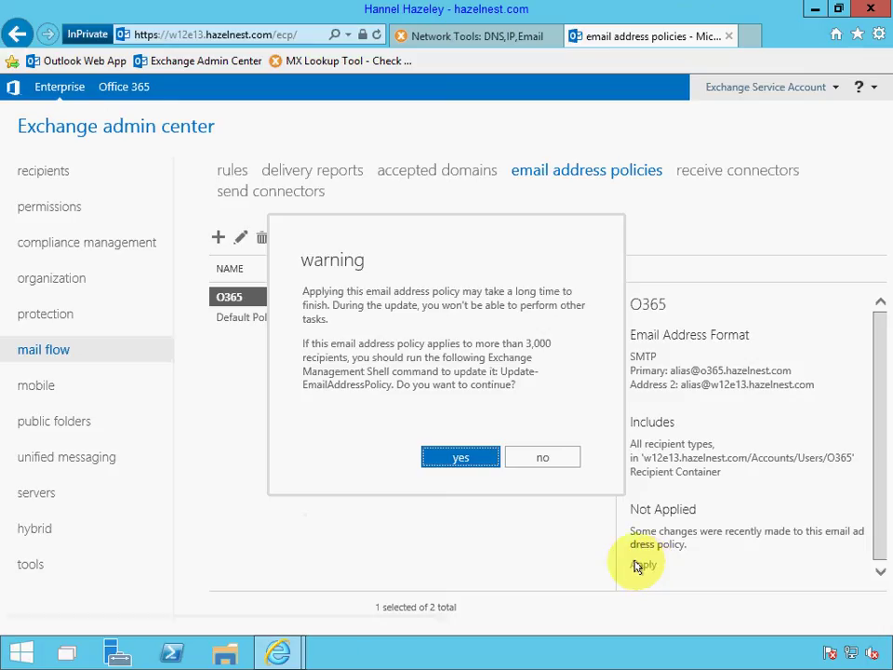
{"action": "left_click", "coordinate": [477, 458]}
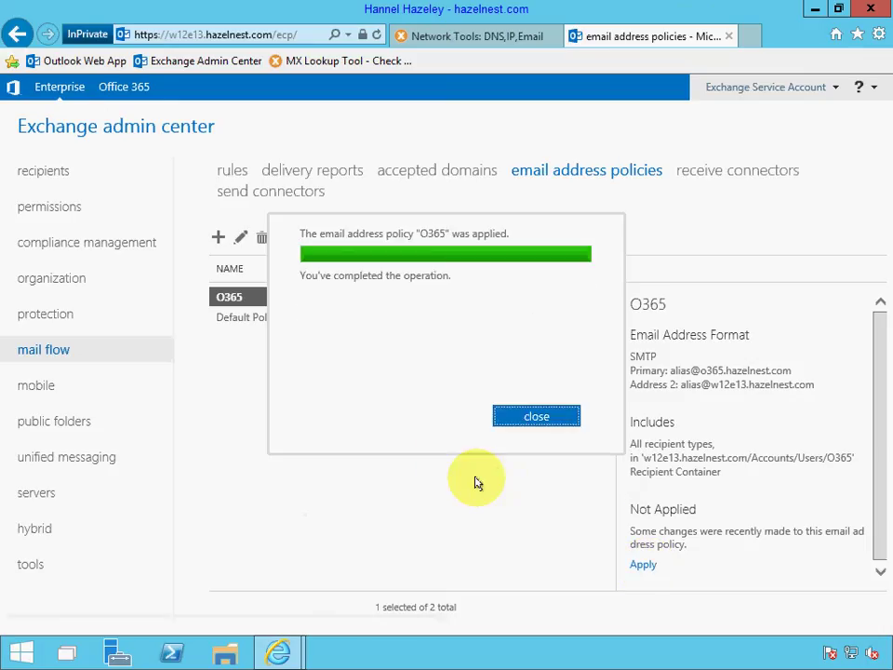
{"action": "left_click", "coordinate": [540, 417]}
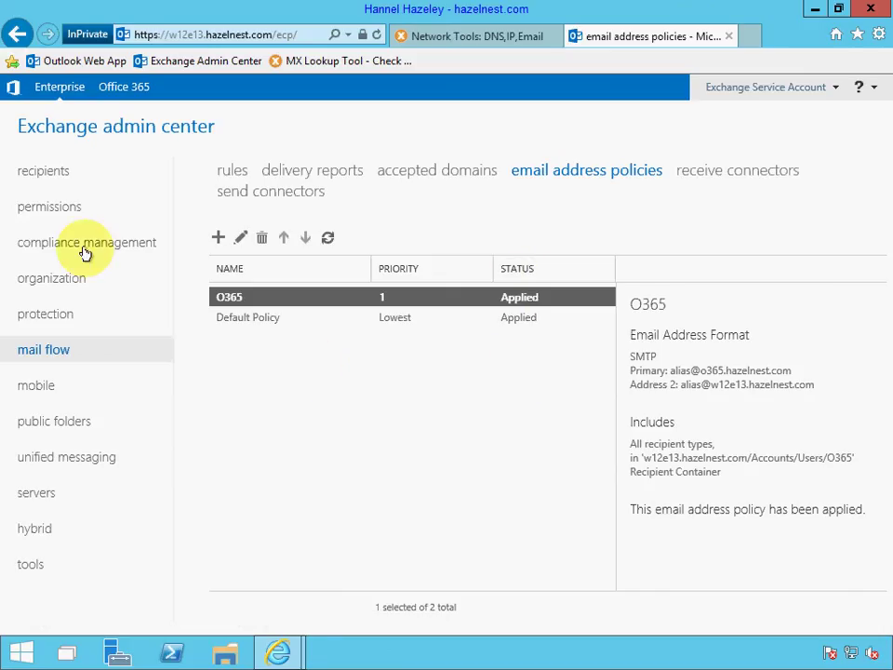
Refresh the mailbox list and check the user's updated email addresses.
{"action": "left_click", "coordinate": [49, 171]}
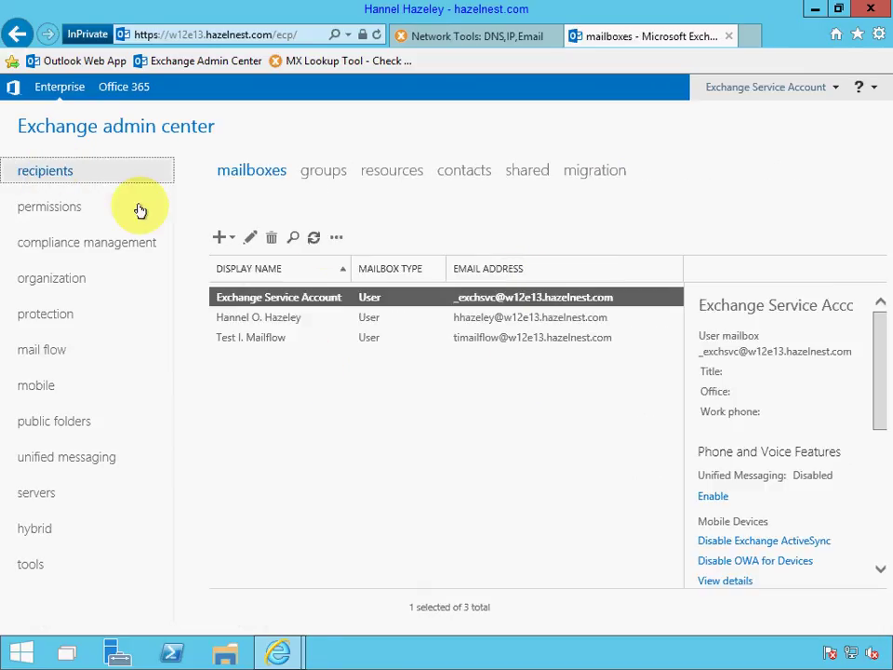
{"action": "left_click", "coordinate": [314, 238]}
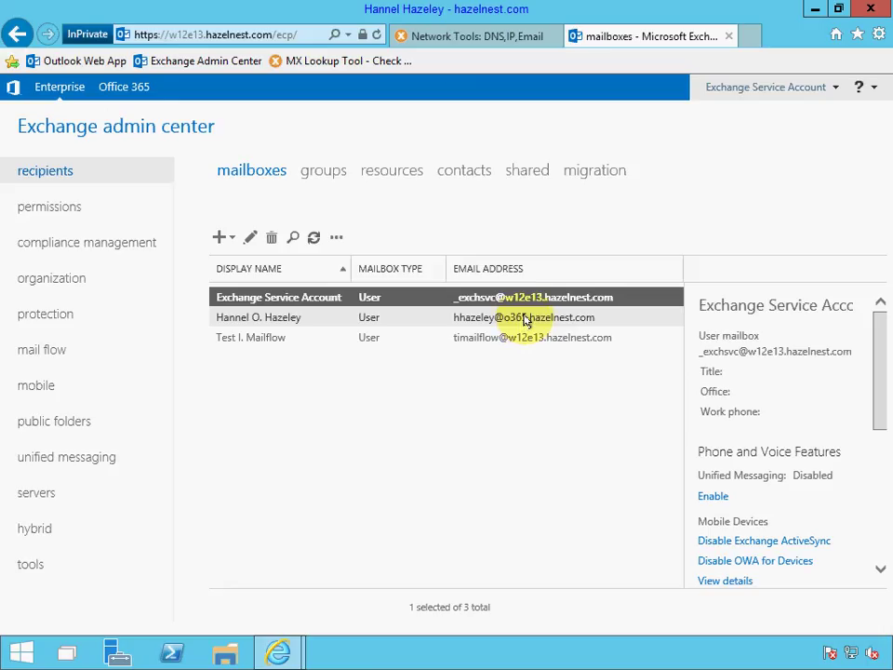
{"action": "double_click", "coordinate": [524, 320]}
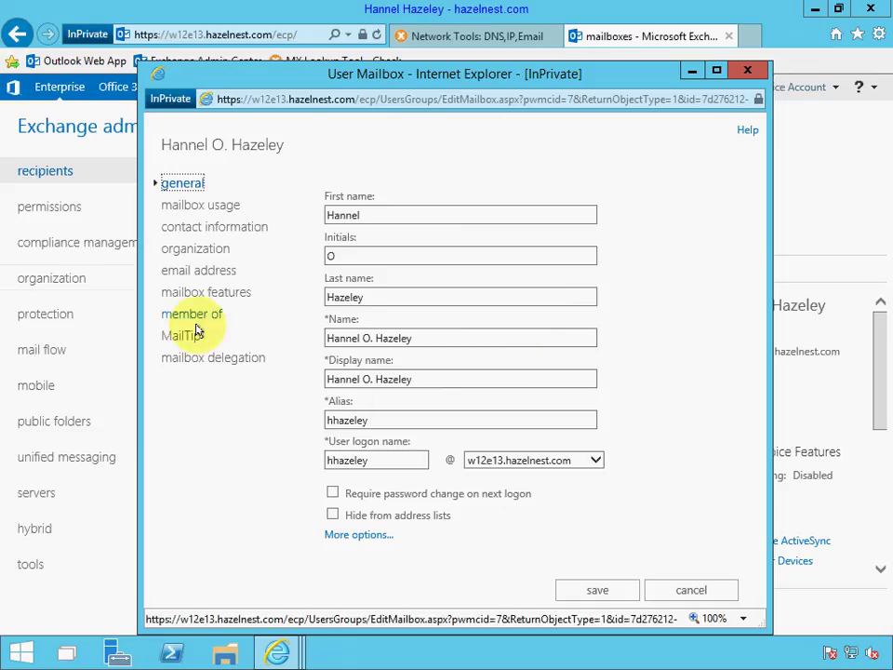
{"action": "left_click", "coordinate": [201, 271]}
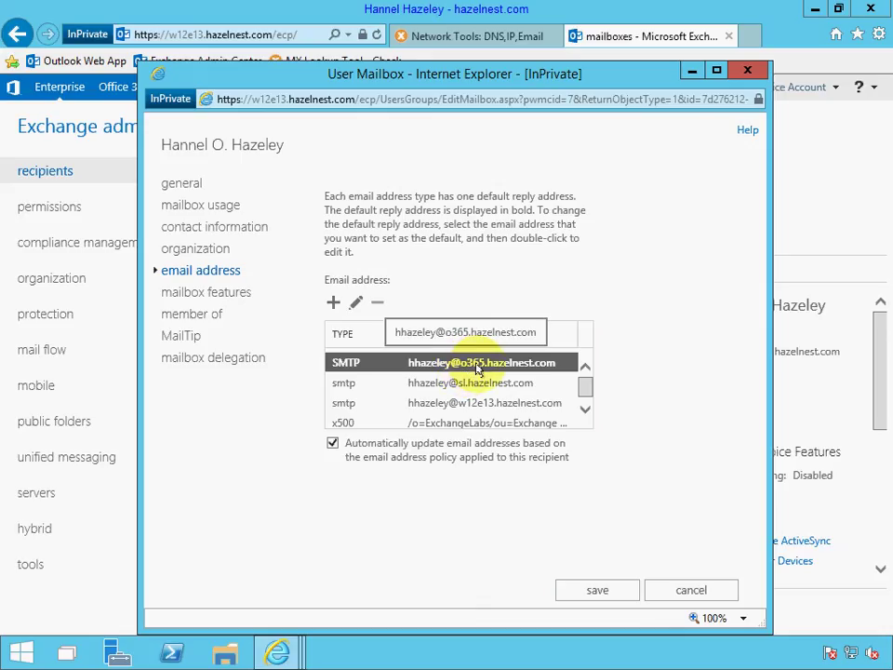
Change the user's logon domain to o365.hazelnest.com and save.
{"action": "left_click", "coordinate": [189, 190]}
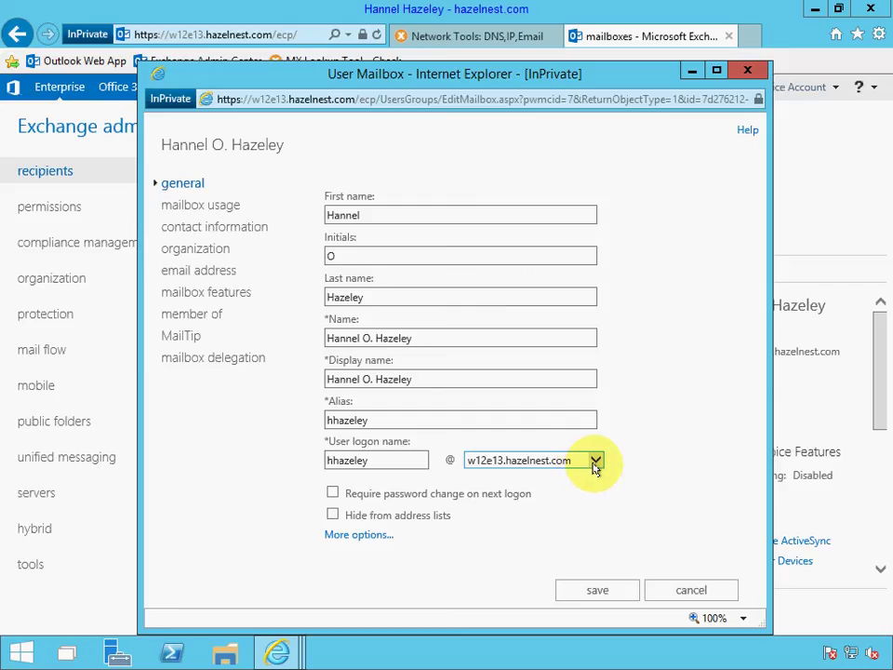
{"action": "left_click", "coordinate": [595, 462]}
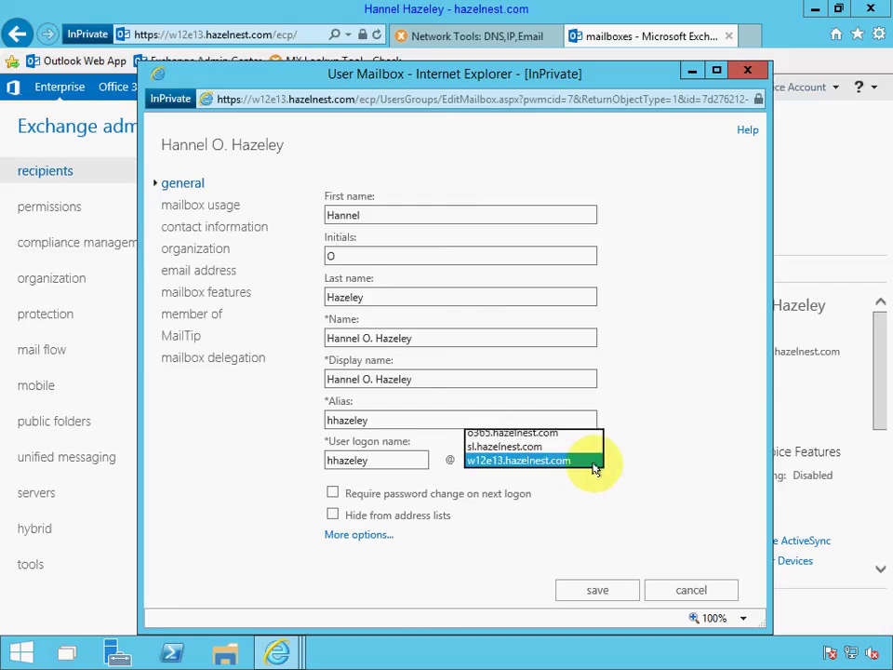
{"action": "left_click", "coordinate": [537, 434]}
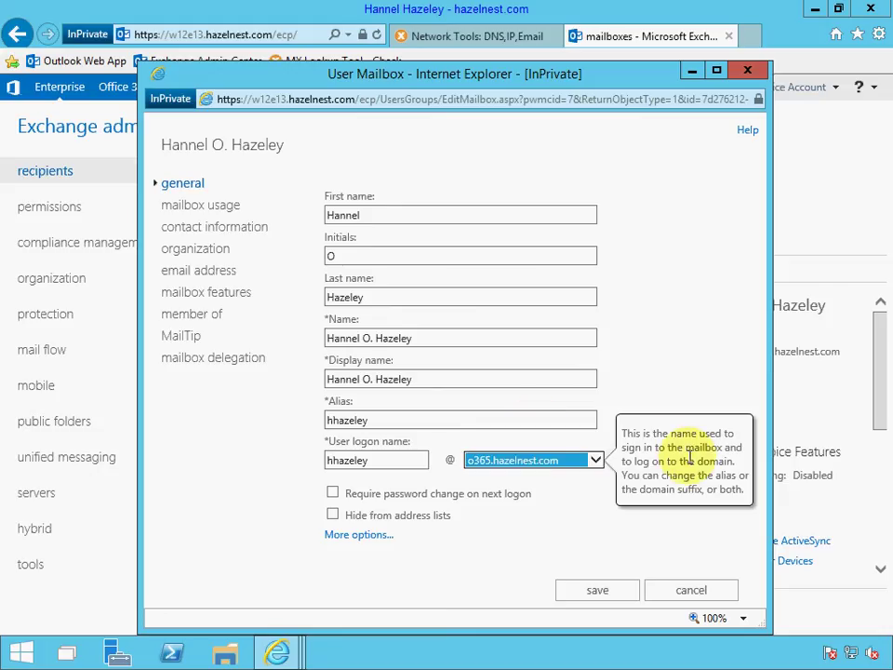
{"action": "left_click", "coordinate": [597, 589]}
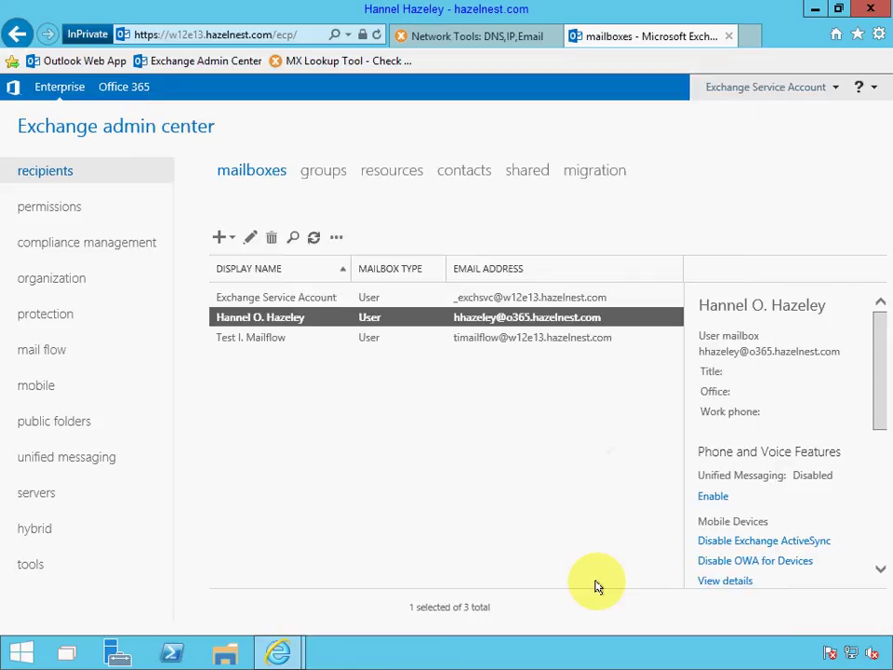
{"action": "left_click", "coordinate": [491, 452]}
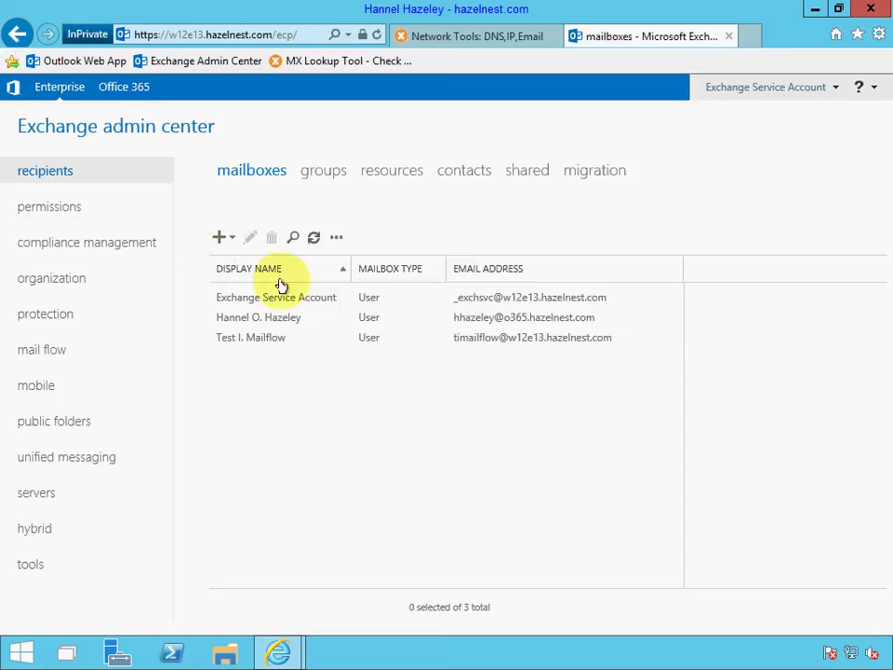
Create a user mailbox for the existing Demo Recording account.
{"action": "left_click", "coordinate": [221, 239]}
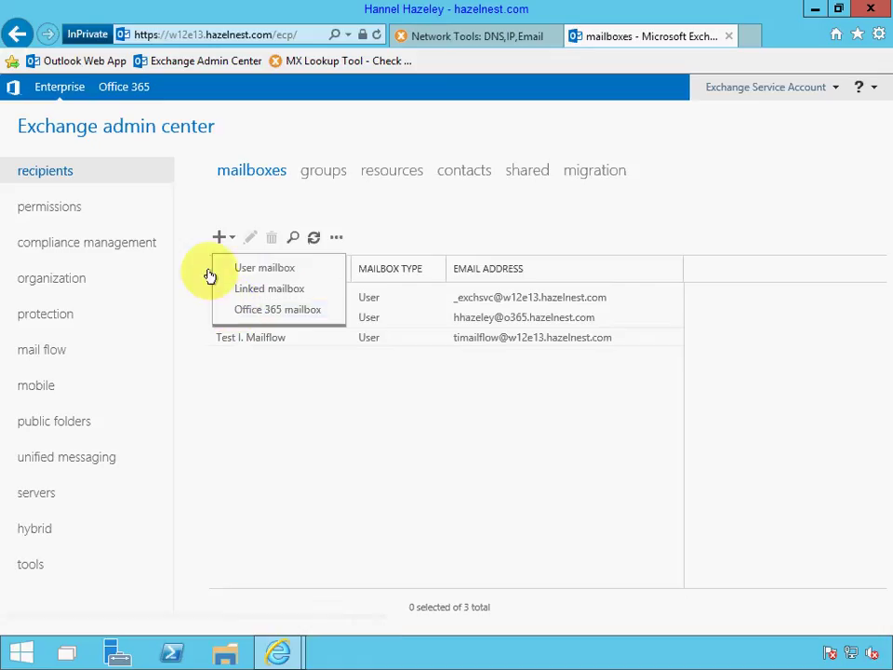
{"action": "left_click", "coordinate": [240, 269]}
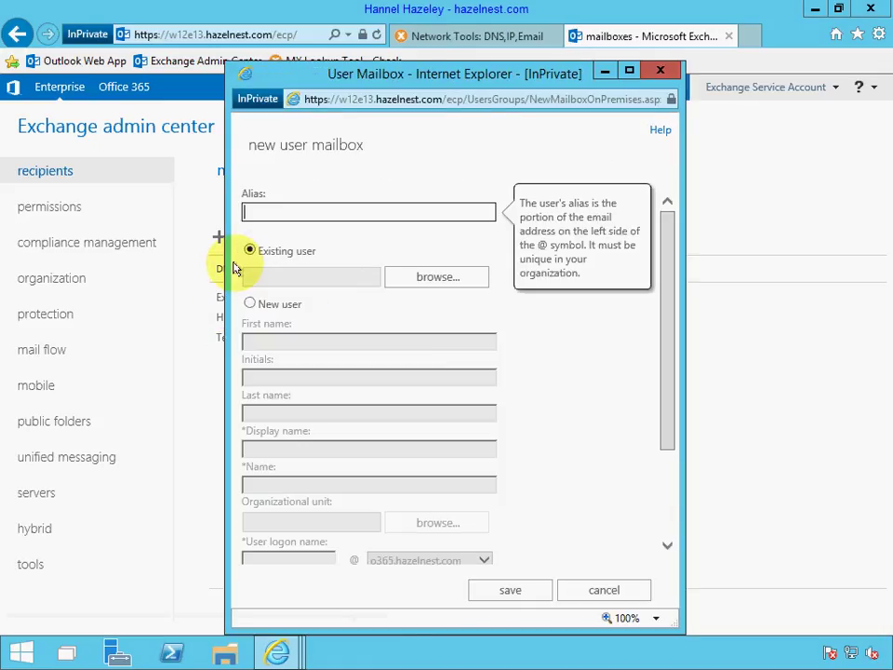
{"action": "left_click", "coordinate": [279, 252]}
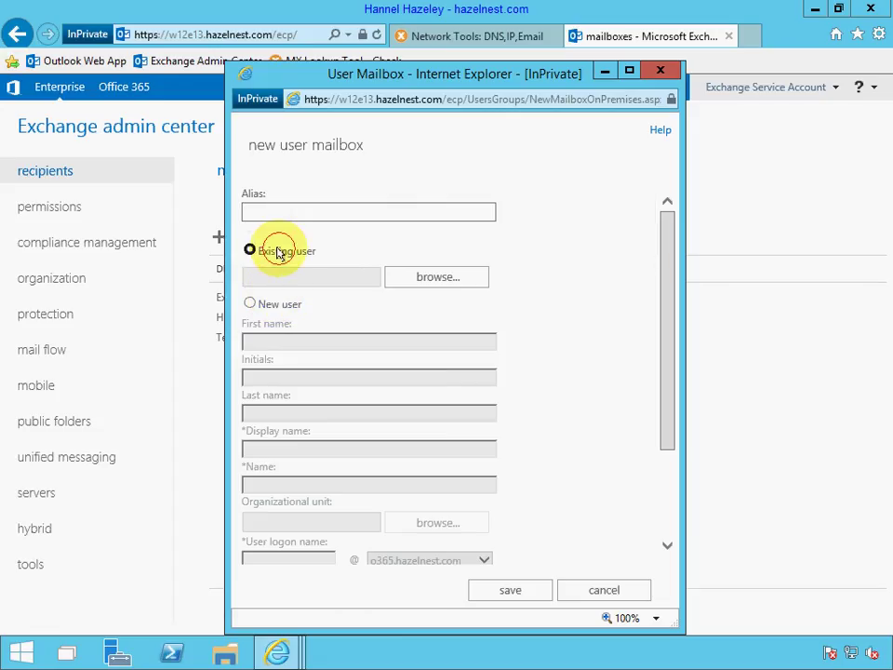
{"action": "left_click", "coordinate": [409, 275]}
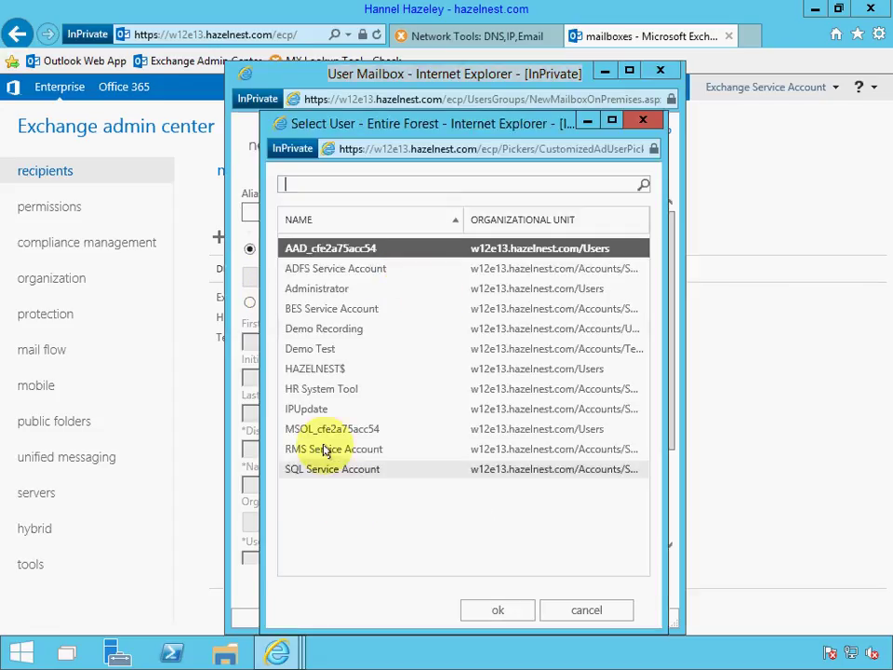
{"action": "left_click", "coordinate": [340, 330]}
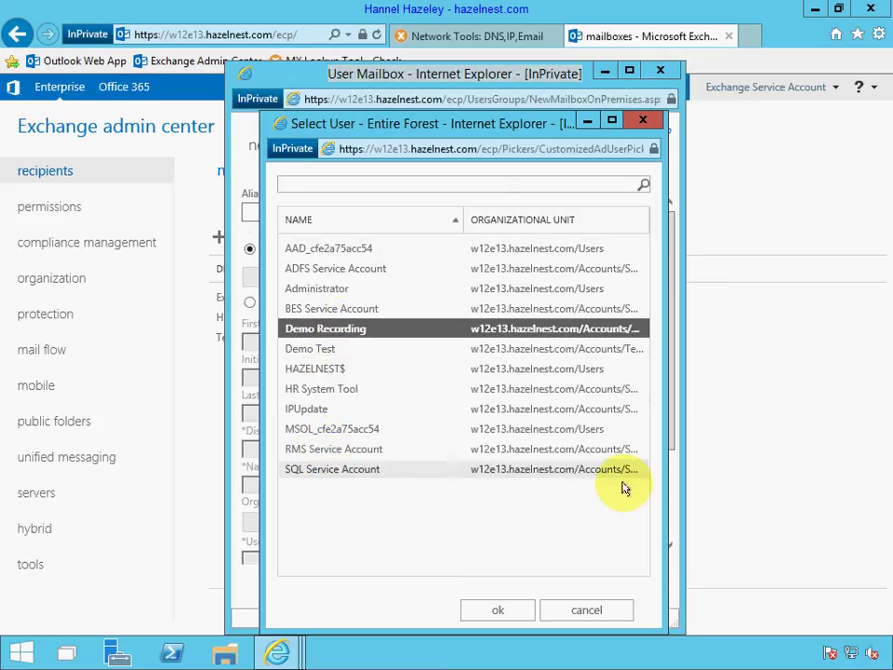
{"action": "left_click", "coordinate": [495, 610]}
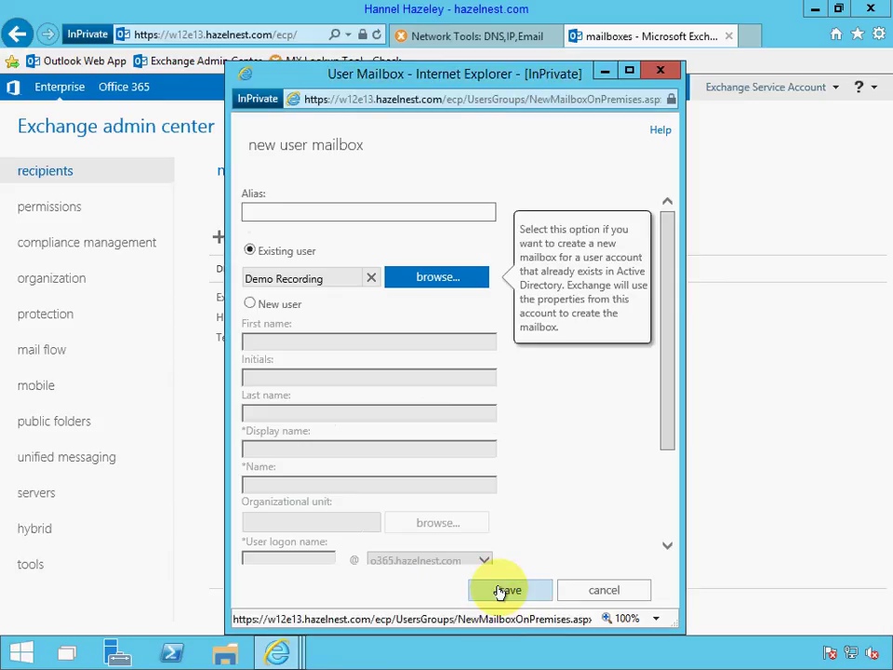
{"action": "left_click", "coordinate": [502, 591]}
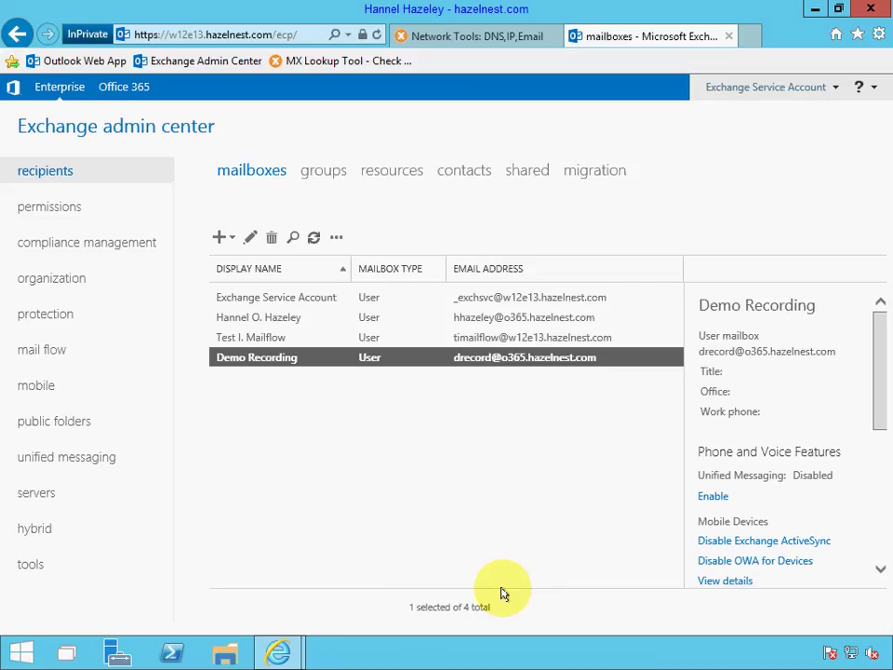
{"action": "double_click", "coordinate": [458, 359]}
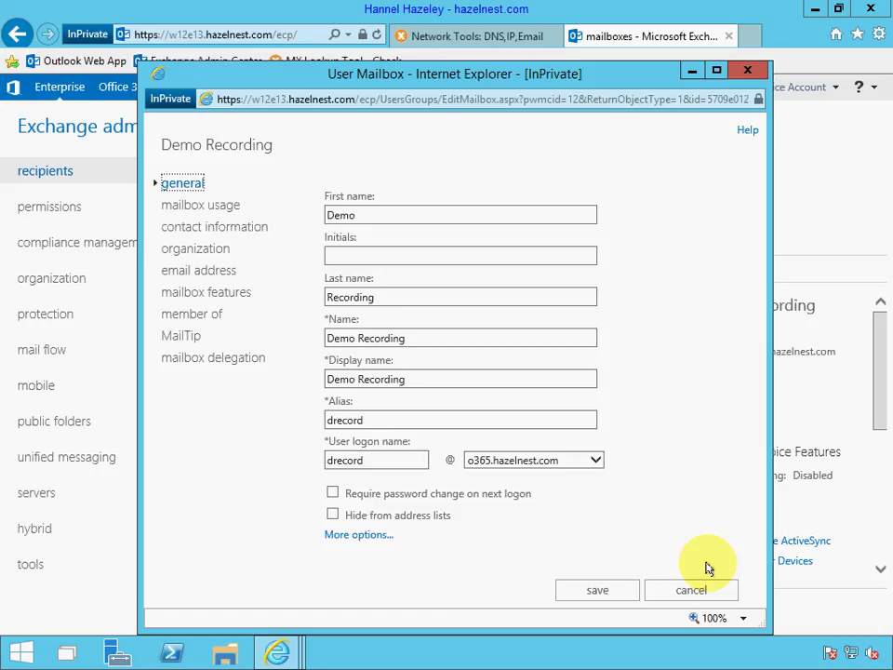
{"action": "left_click", "coordinate": [694, 592]}
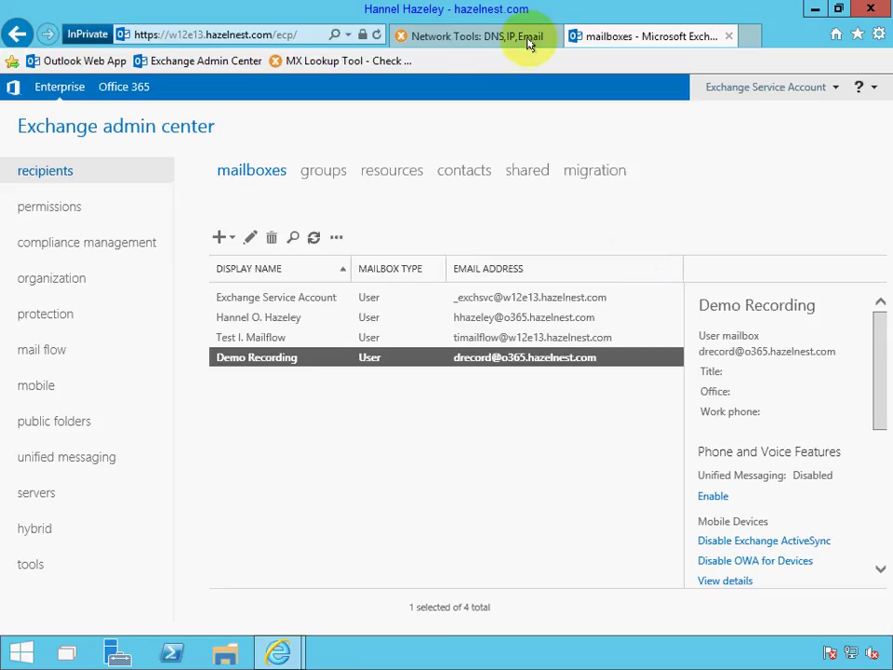
Refresh the MxToolbox MX lookup for o365.hazelnest.com to confirm mx1–mx3.ik2.com, then return to Exchange.
{"action": "left_click", "coordinate": [484, 39]}
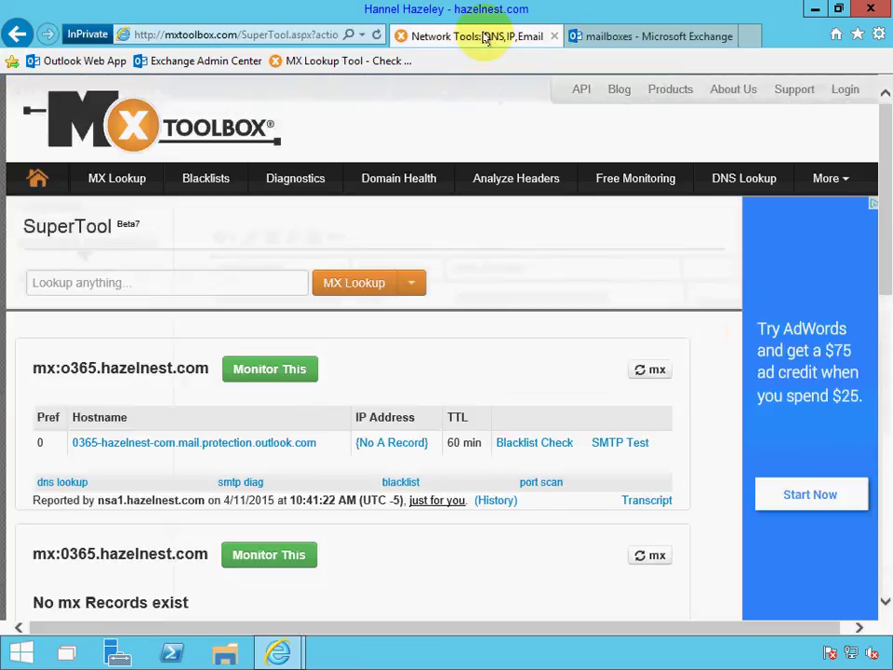
{"action": "left_click", "coordinate": [652, 370]}
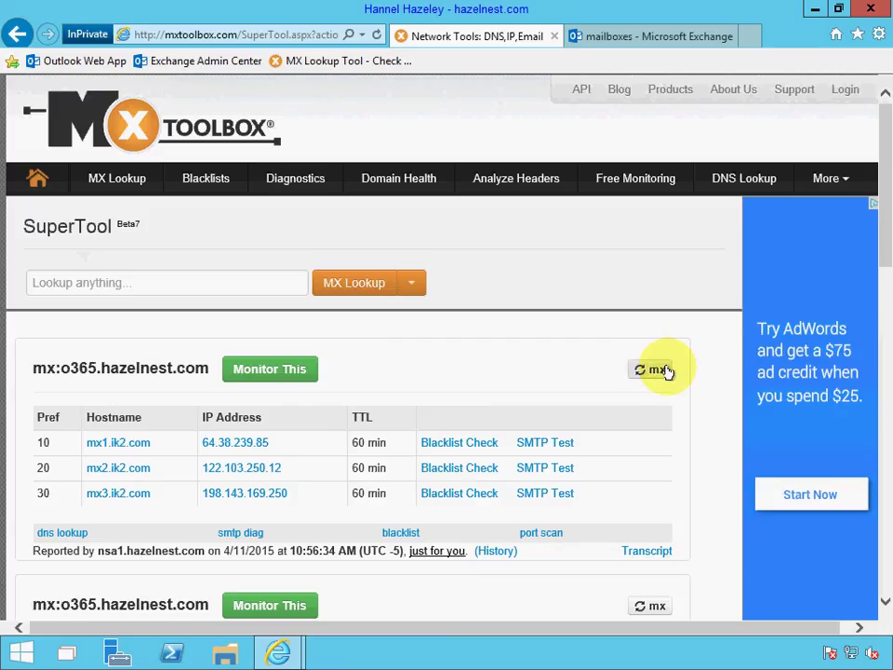
{"action": "left_click", "coordinate": [663, 36]}
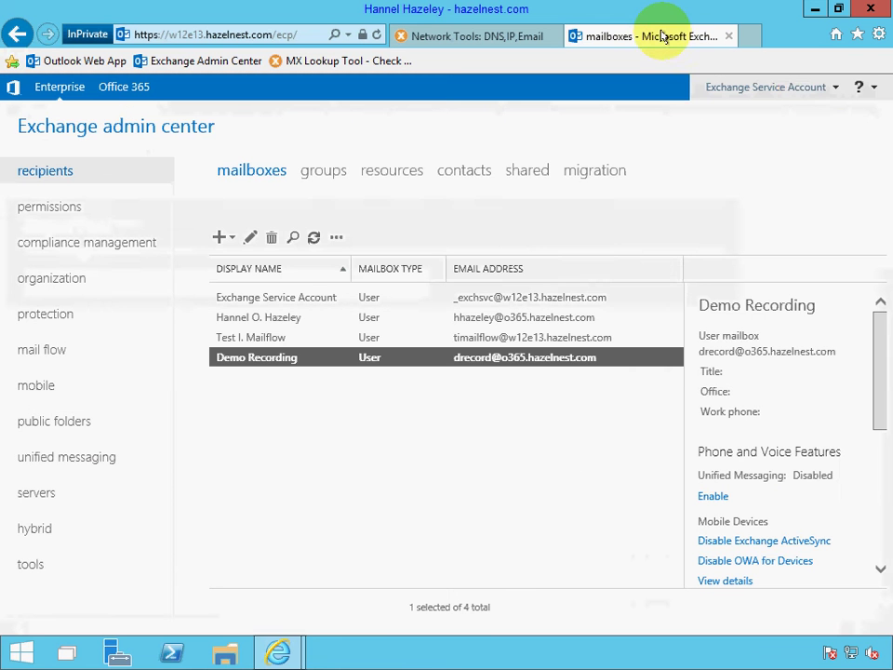
Sign out of the Exchange admin center and close the browser with all its tabs.
{"action": "left_click", "coordinate": [807, 86]}
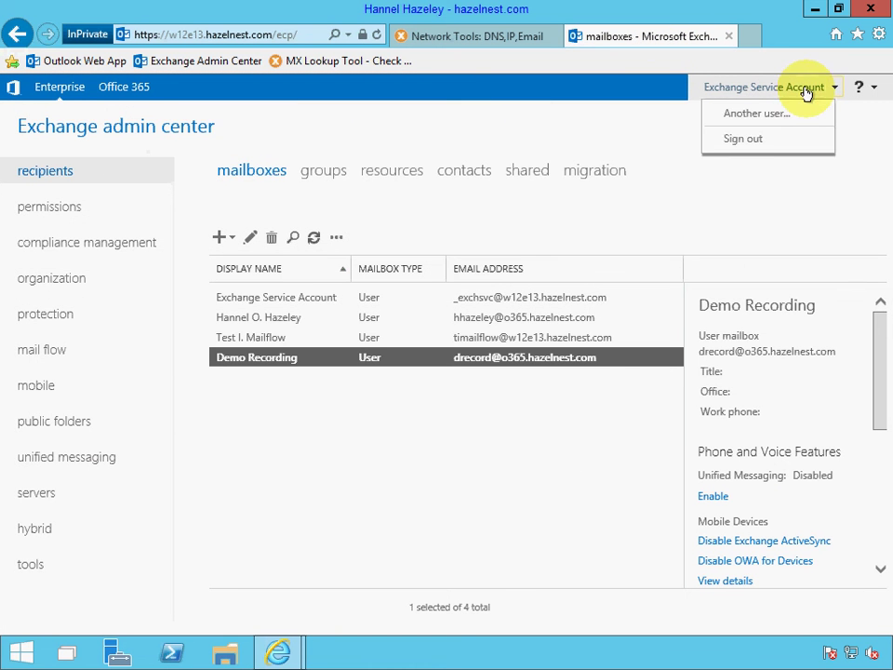
{"action": "left_click", "coordinate": [764, 140]}
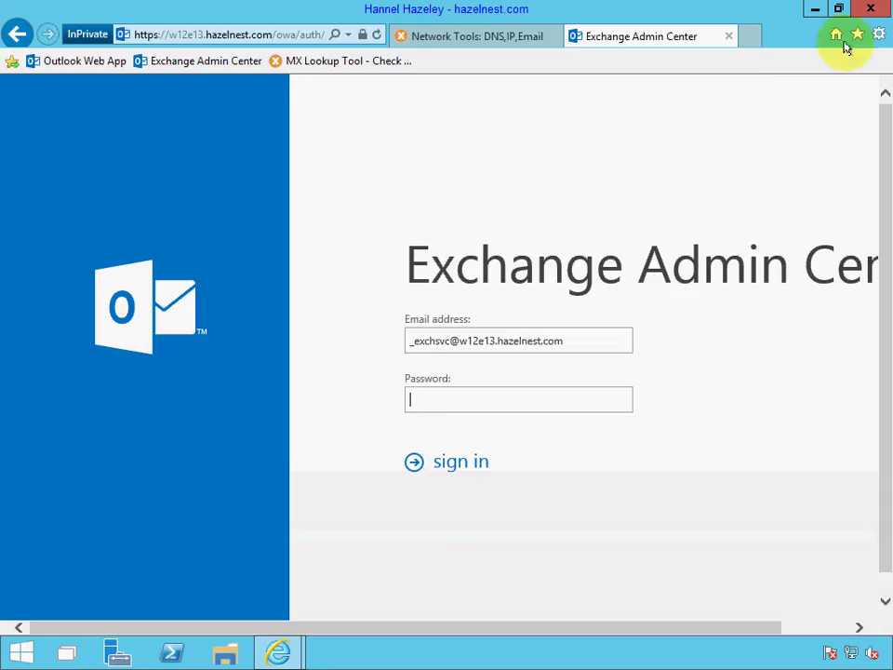
{"action": "left_click", "coordinate": [868, 11]}
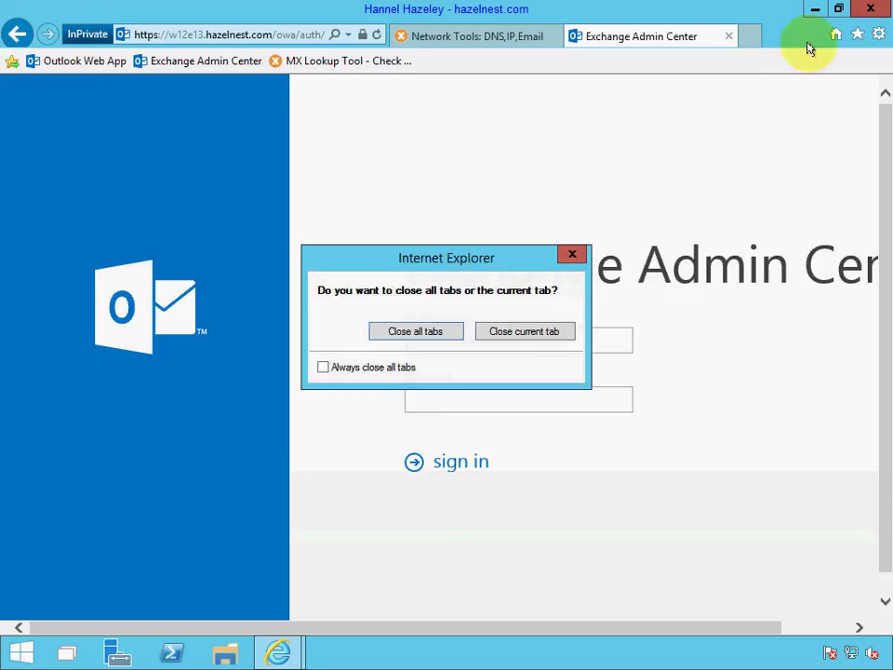
{"action": "left_click", "coordinate": [418, 333]}
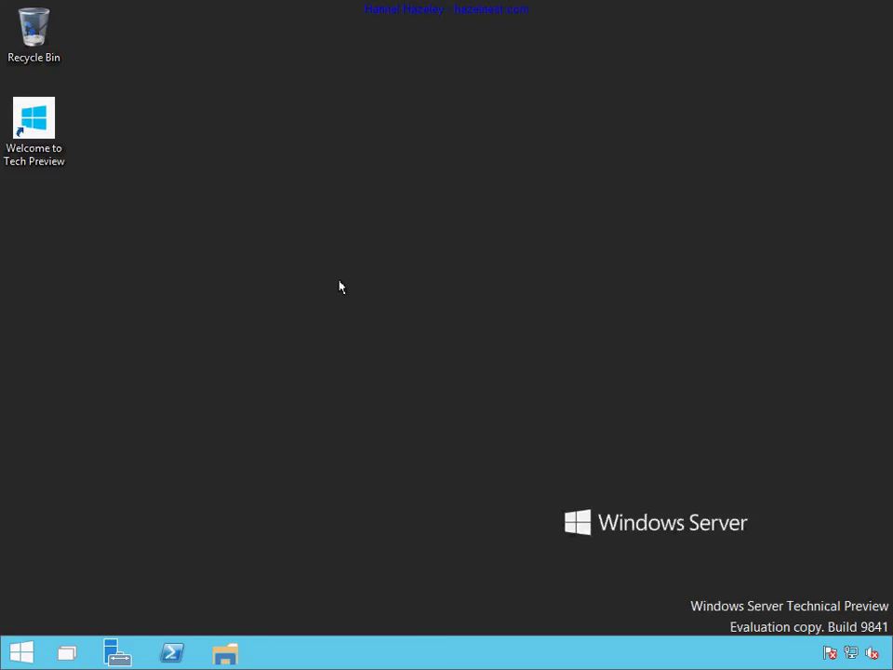
Start a maximized Internet Explorer InPrivate browsing window from the Start menu.
{"action": "left_click", "coordinate": [26, 653]}
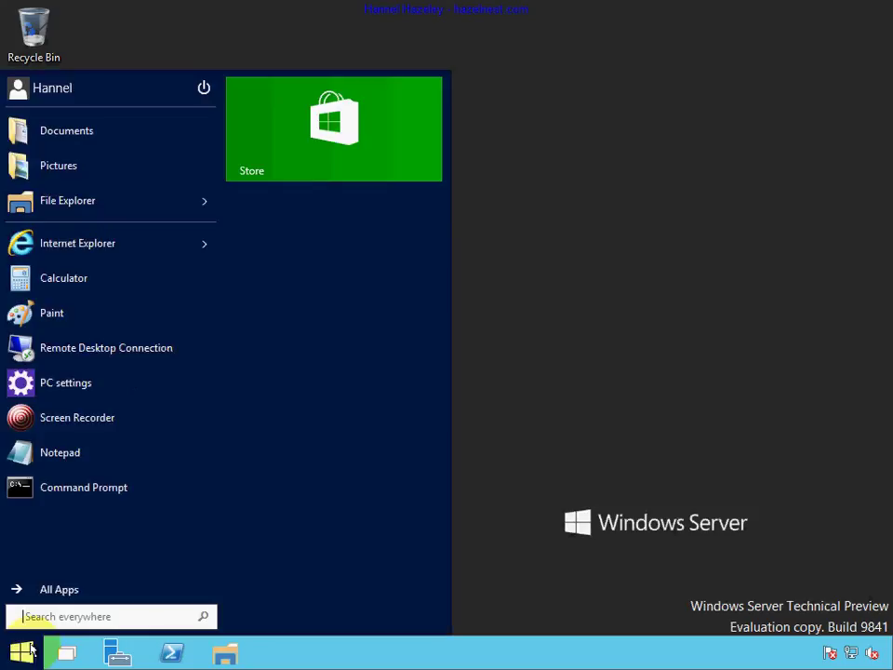
{"action": "left_click", "coordinate": [204, 246]}
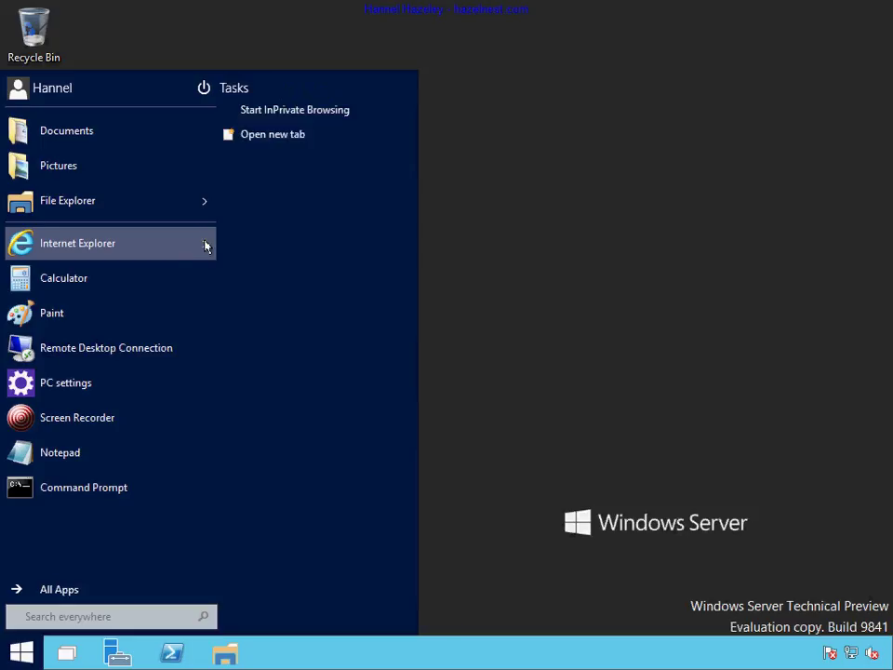
{"action": "left_click", "coordinate": [313, 112]}
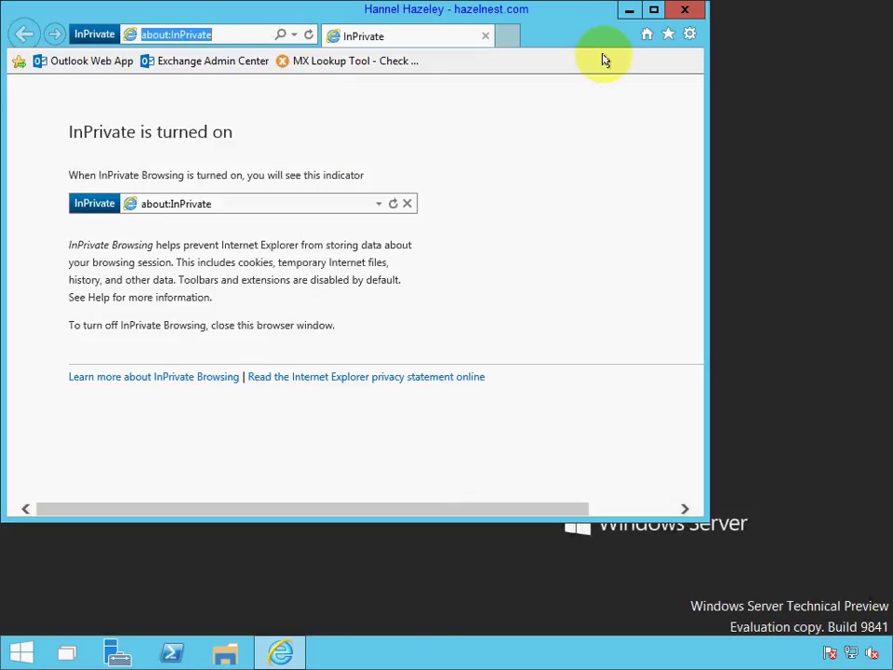
{"action": "left_click", "coordinate": [654, 9]}
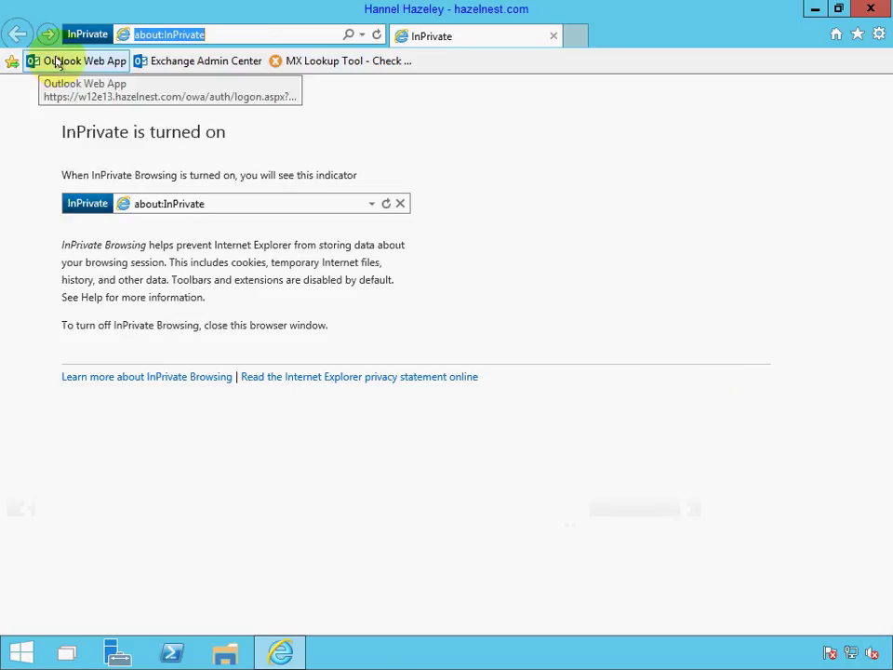
Sign in to Outlook Web App with the new mailbox's o365.hazelnest.com address and password.
{"action": "left_click", "coordinate": [55, 62]}
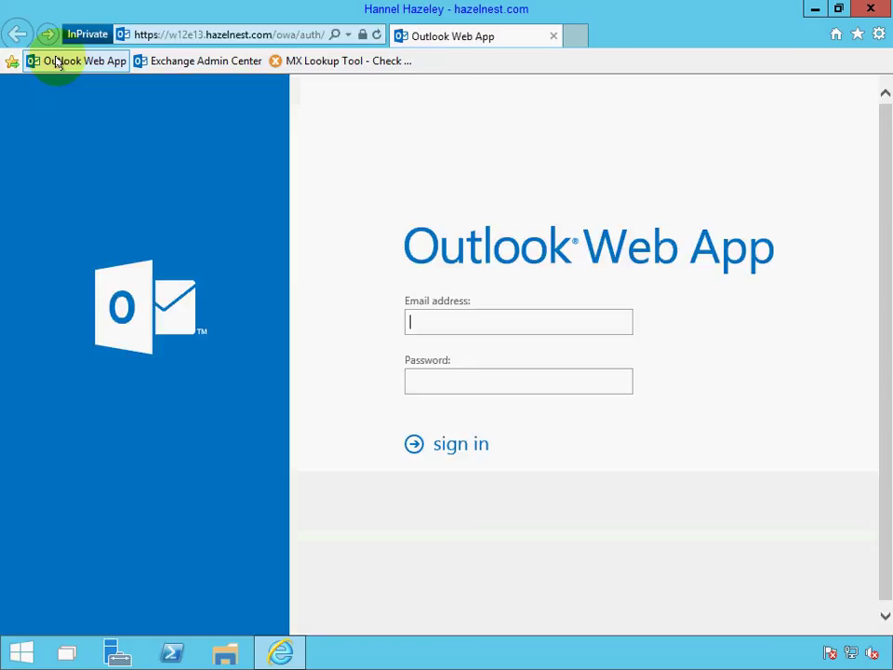
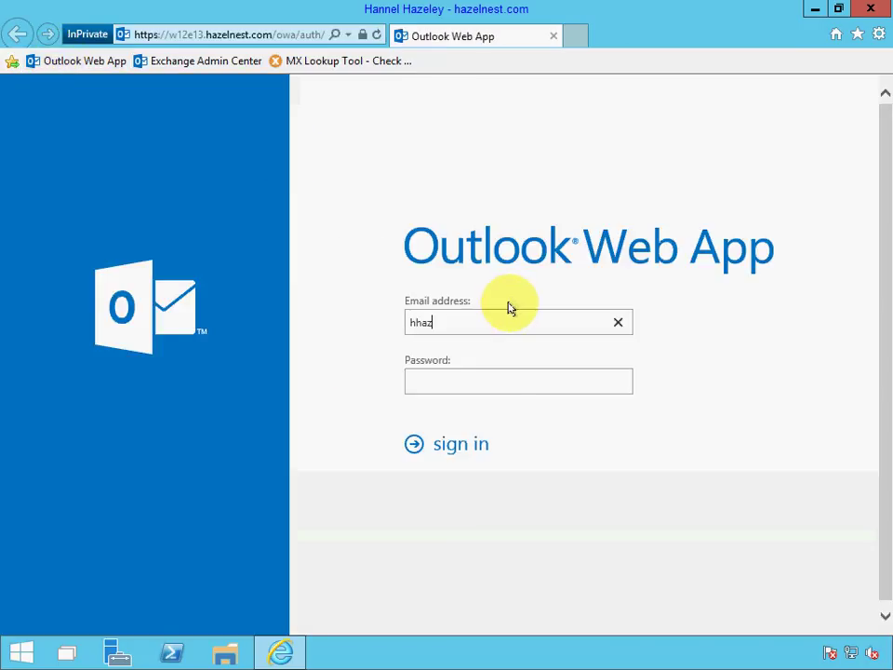
{"action": "key", "text": "Tab"}
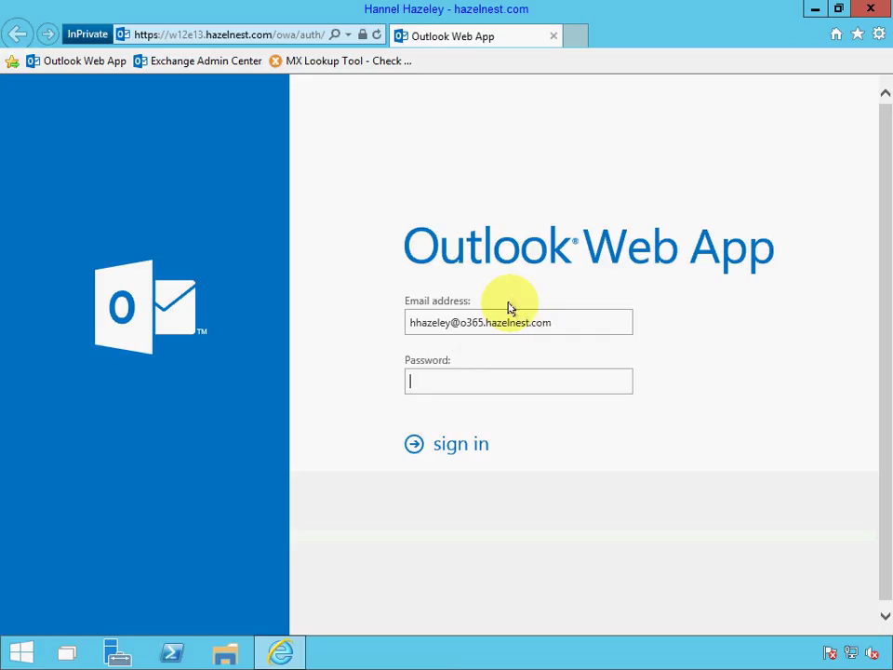
{"action": "type", "text": "••••••••"}
{"action": "key", "text": "Return"}
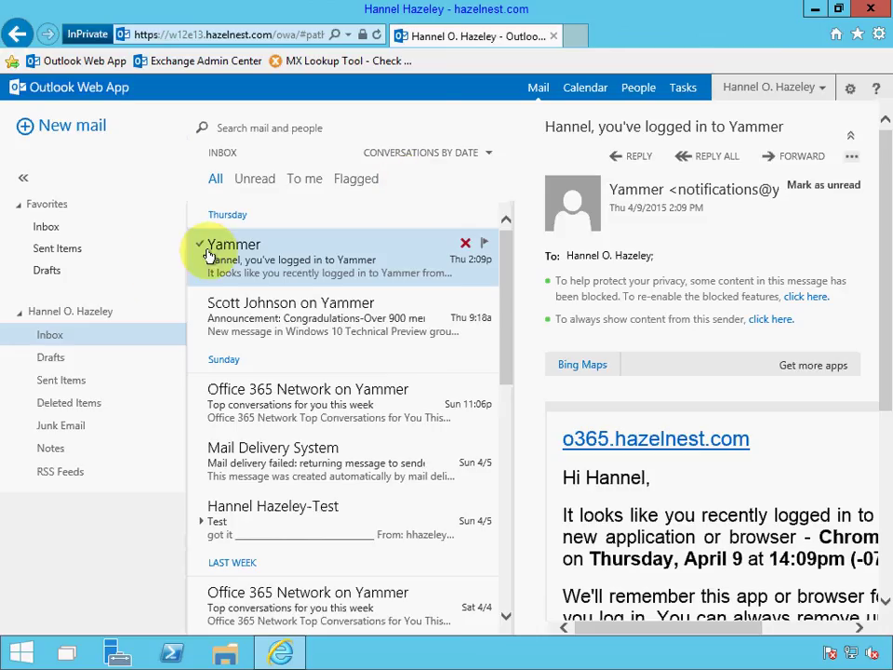
Email the Outlook.com contact 'Test New Config' with body 'Testing new domain on Exchange Environment'.
{"action": "left_click", "coordinate": [72, 128]}
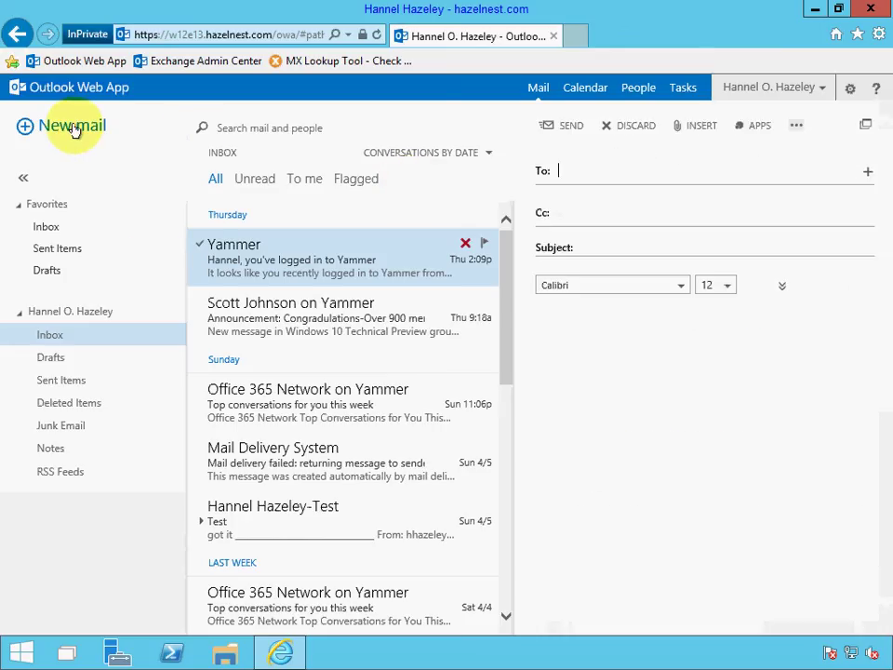
{"action": "type", "text": "hhaz"}
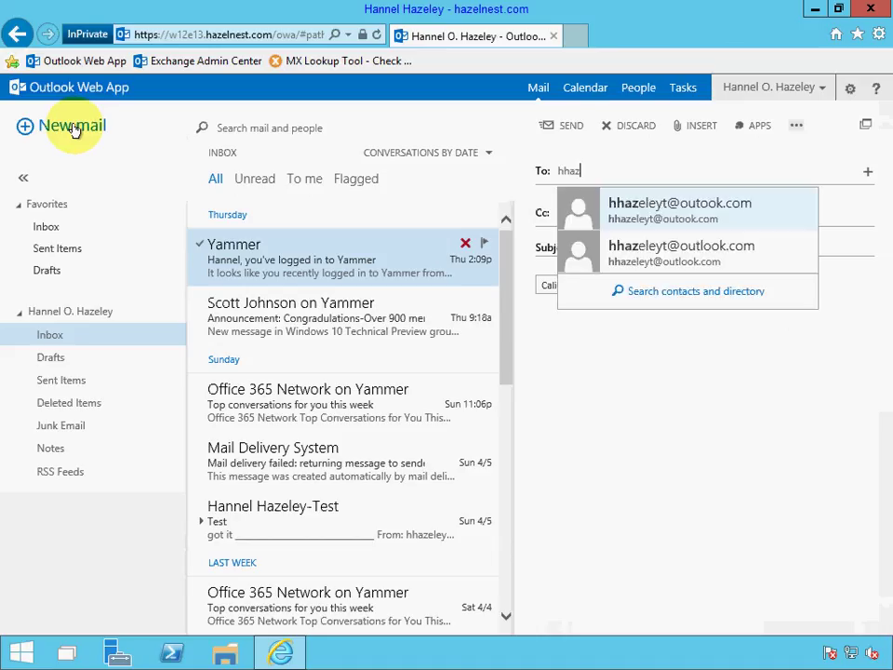
{"action": "left_click", "coordinate": [720, 258]}
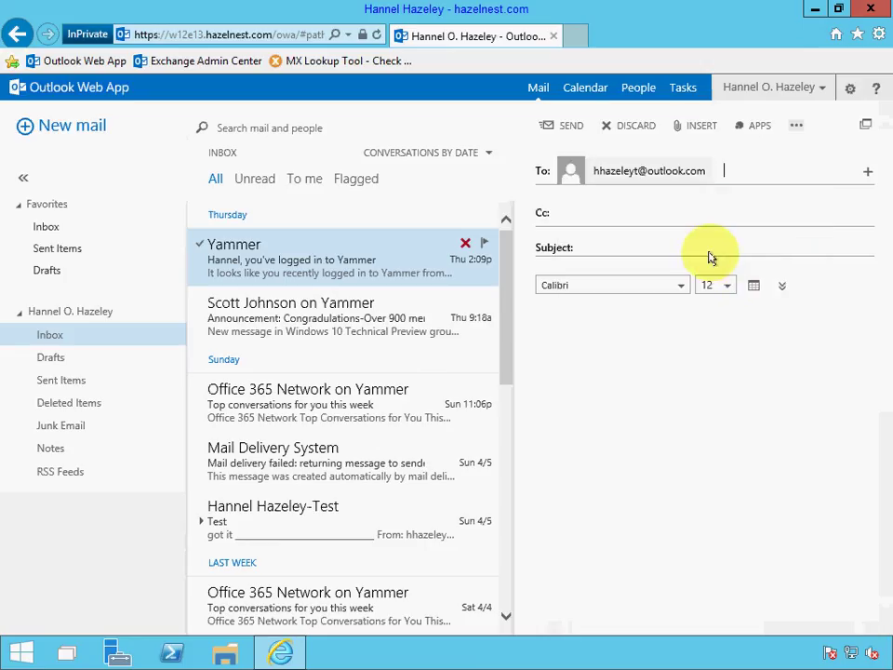
{"action": "left_click", "coordinate": [648, 246]}
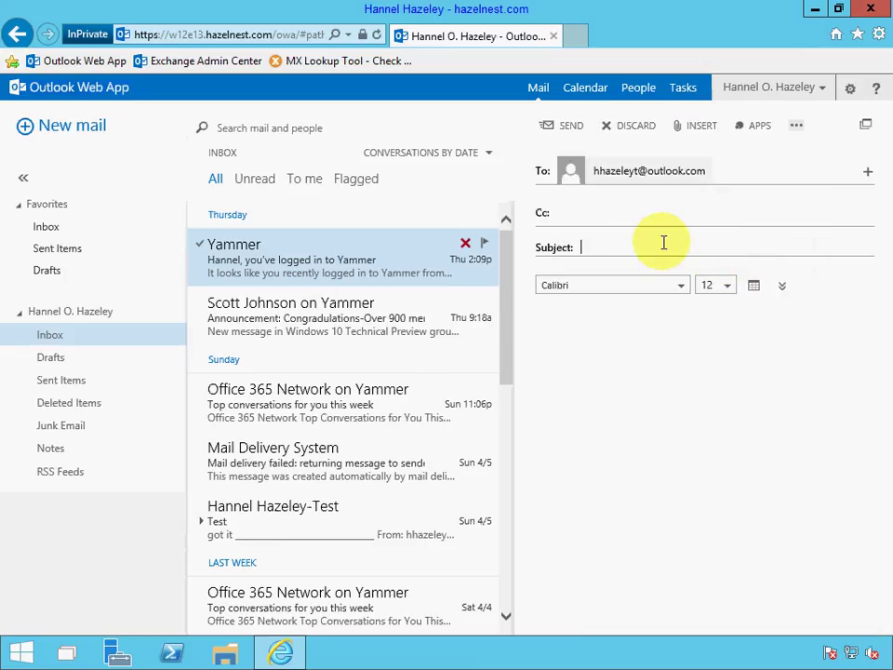
{"action": "type", "text": "Test New Config"}
{"action": "key", "text": "Tab"}
{"action": "type", "text": "Testin"}
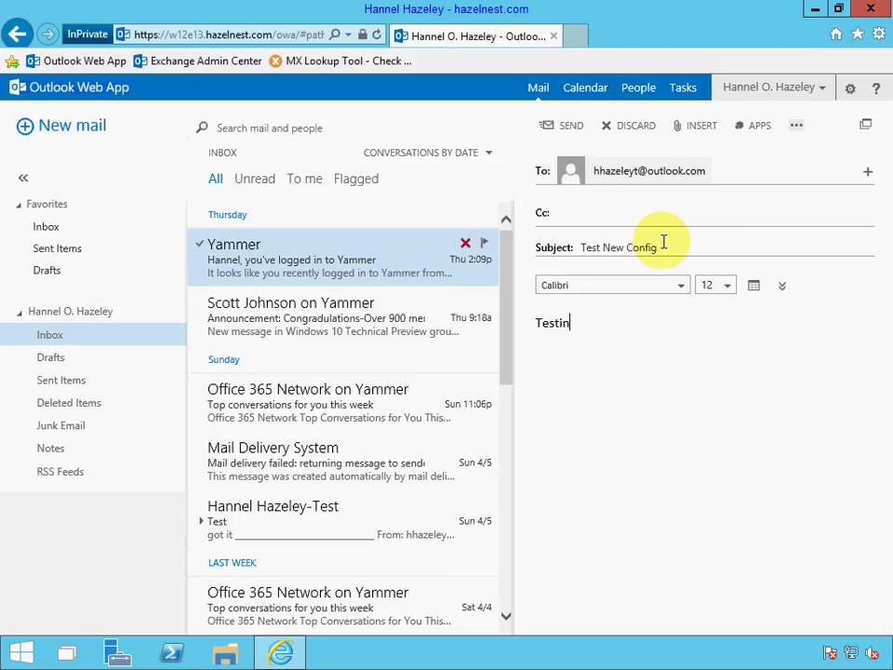
{"action": "key", "text": "BackSpace"}
{"action": "type", "text": "ng new domain in"}
{"action": "key", "text": "BackSpace"}
{"action": "key", "text": "BackSpace"}
{"action": "key", "text": "BackSpace"}
{"action": "type", "text": "on "}
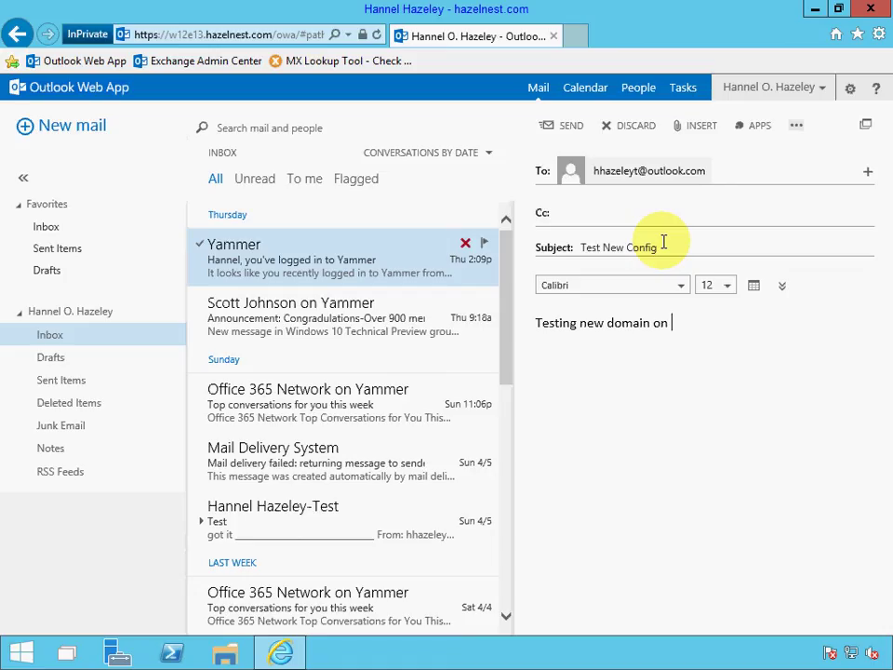
{"action": "type", "text": "Exchange Envir"}
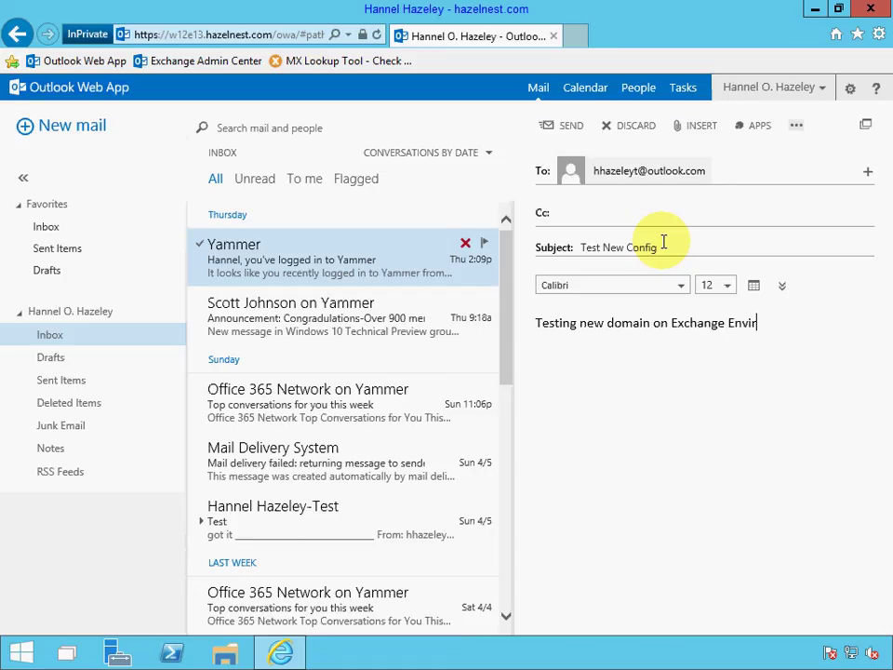
{"action": "type", "text": "onment"}
{"action": "left_click", "coordinate": [569, 126]}
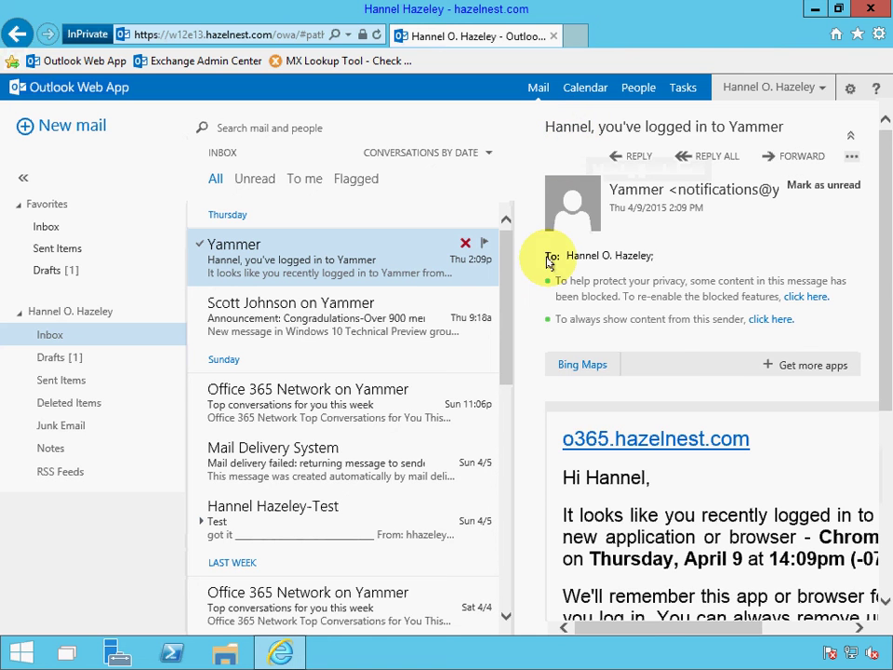
Load the outlook.com sign-in page in a new tab.
{"action": "left_click", "coordinate": [574, 37]}
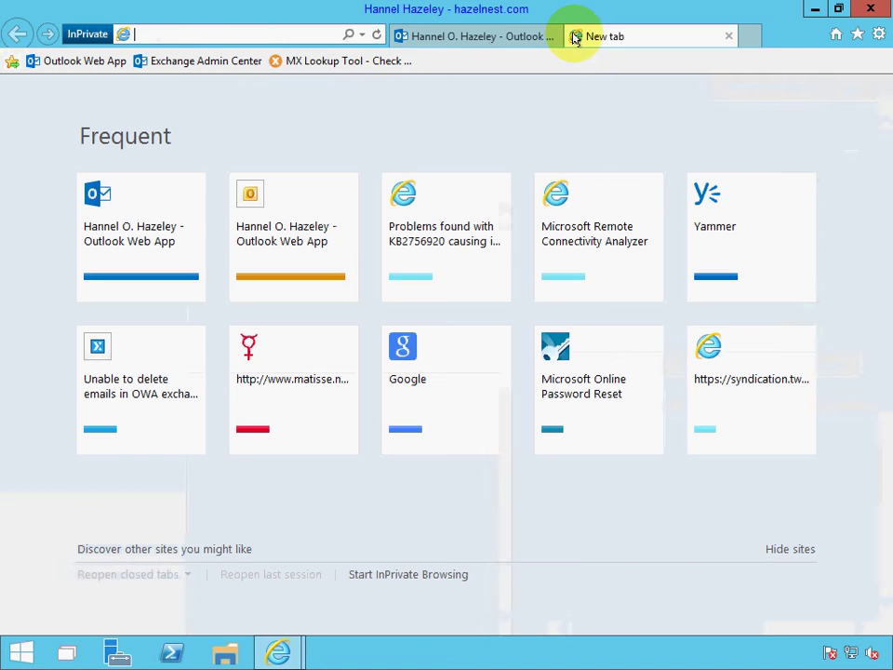
{"action": "type", "text": "outlook.com/"}
{"action": "key", "text": "End"}
{"action": "key", "text": "Return"}
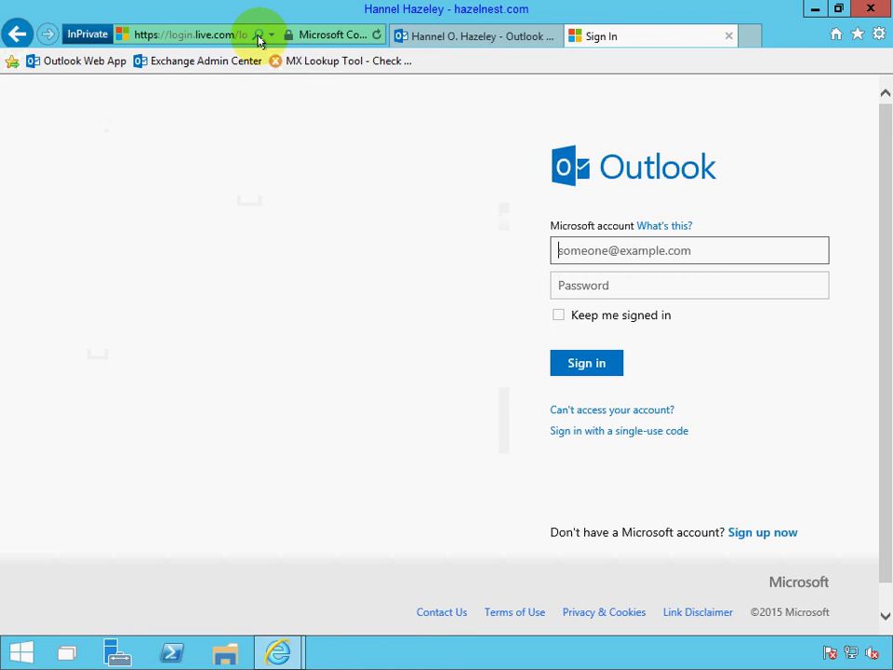
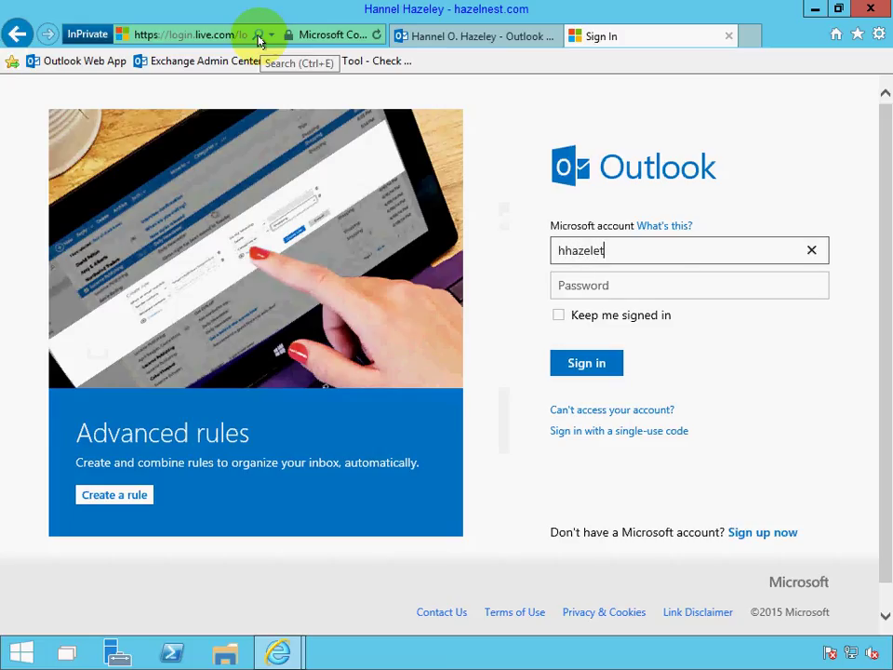
Sign in with the Outlook.com test account's address and password, re-entering the password after an error.
{"action": "key", "text": "Tab"}
{"action": "type", "text": "•••••"}
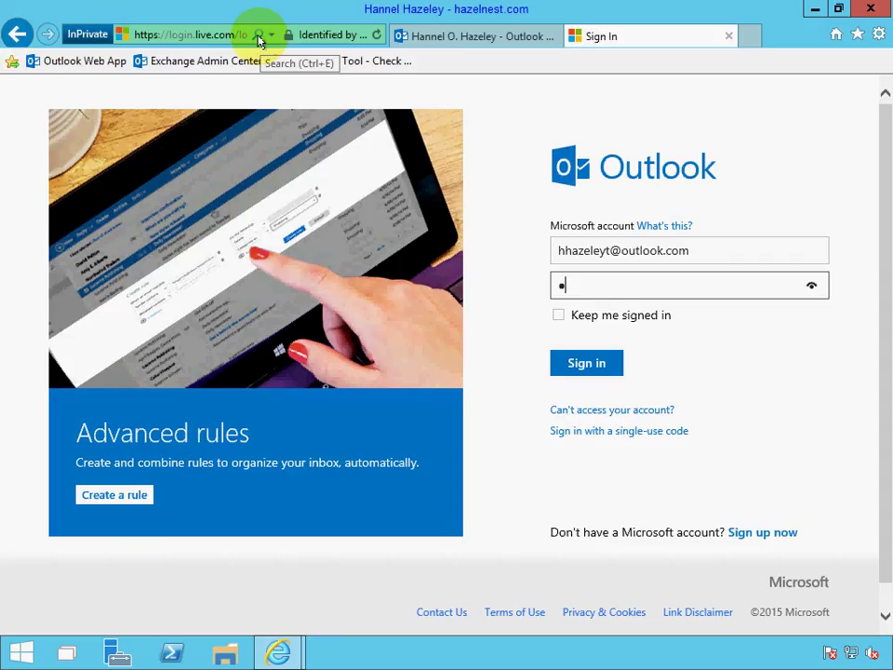
{"action": "type", "text": "••••"}
{"action": "key", "text": "Return"}
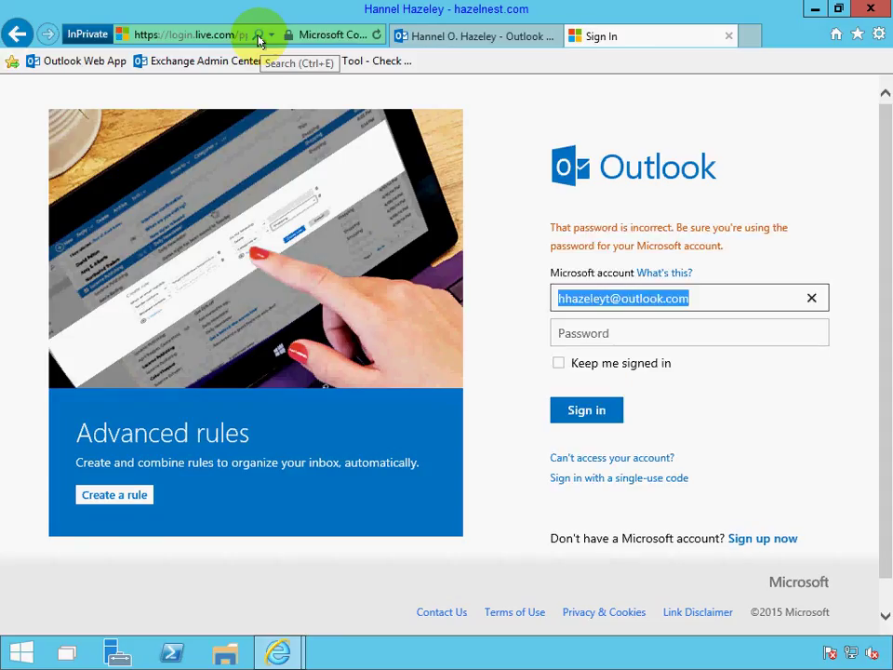
{"action": "left_click", "coordinate": [612, 331]}
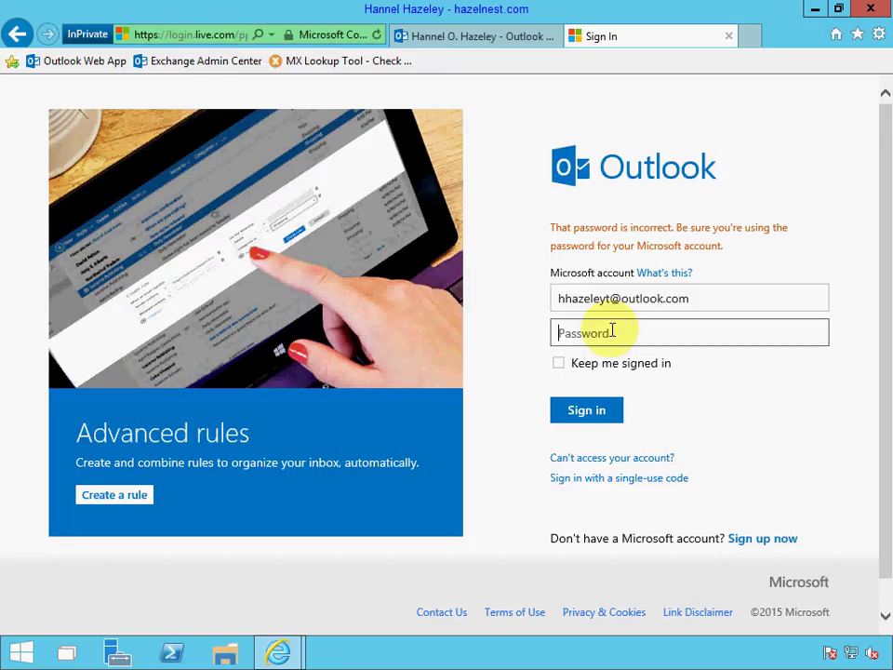
{"action": "type", "text": "••••••••"}
{"action": "key", "text": "Return"}
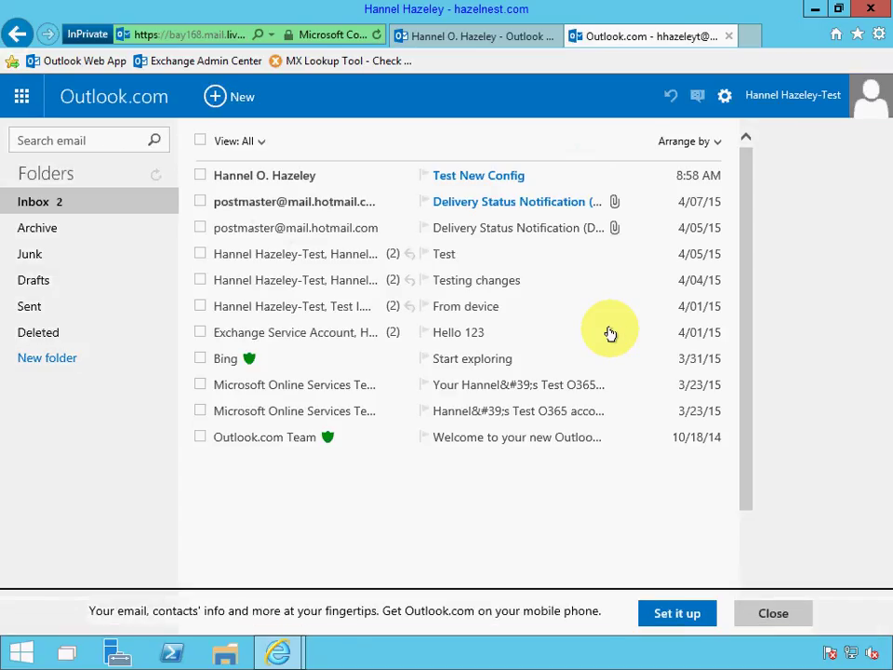
Reply to the Test New Config message with 'Got it.' and 'Roger!' on separate lines.
{"action": "left_click", "coordinate": [483, 177]}
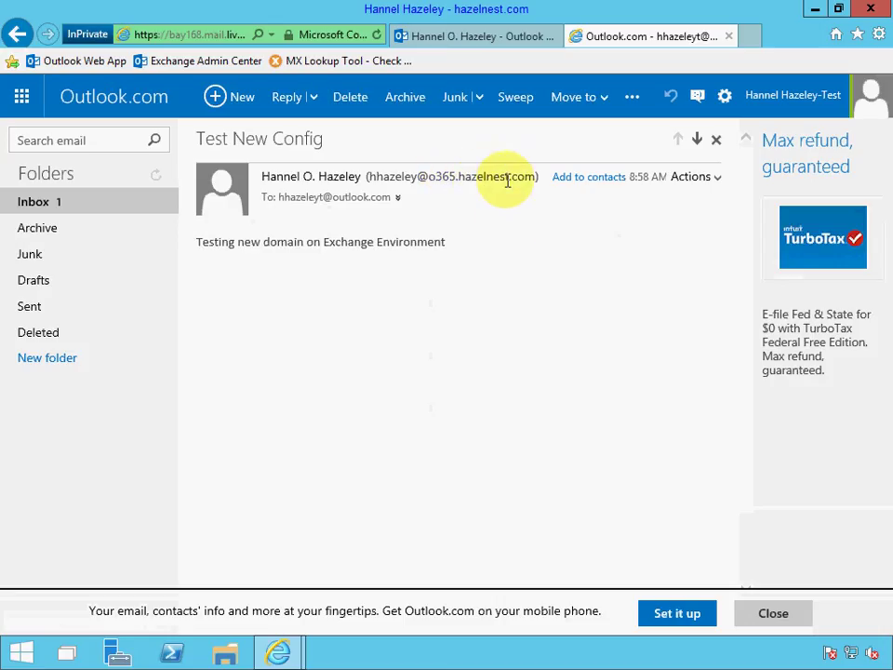
{"action": "left_click", "coordinate": [287, 99]}
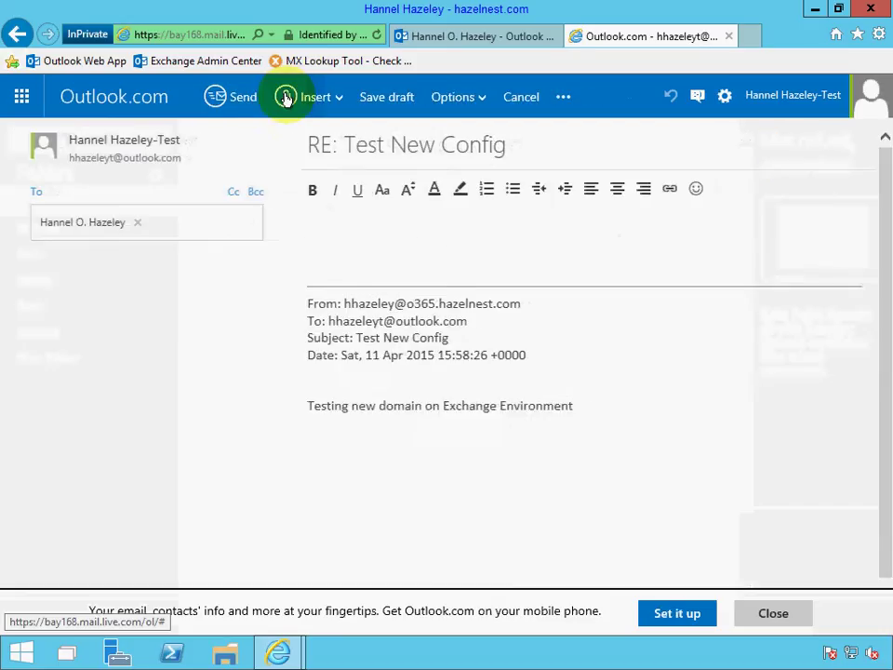
{"action": "type", "text": "Got it"}
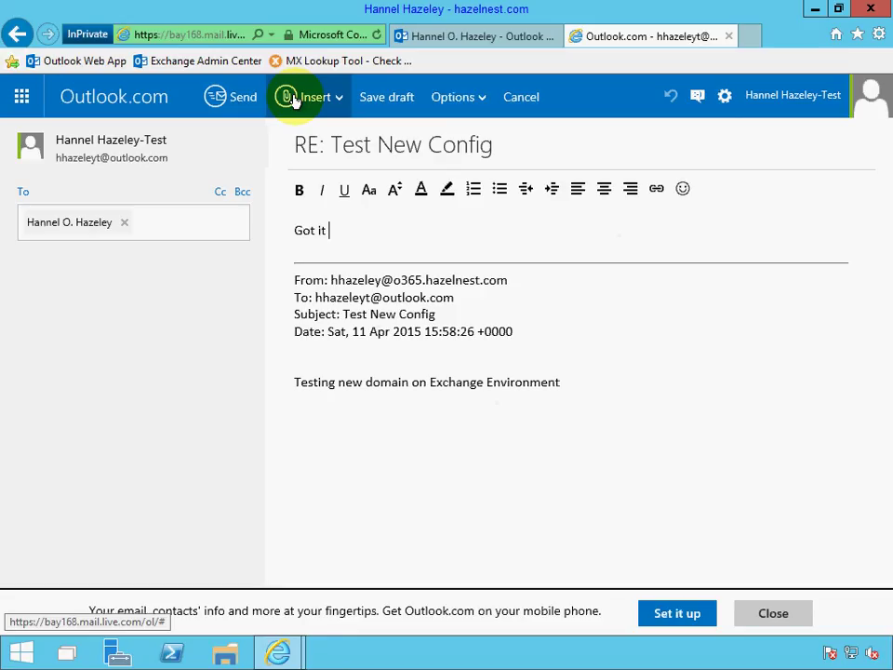
{"action": "key", "text": "BackSpace"}
{"action": "type", "text": "."}
{"action": "key", "text": "Return"}
{"action": "key", "text": "Return"}
{"action": "type", "text": "Roger!"}
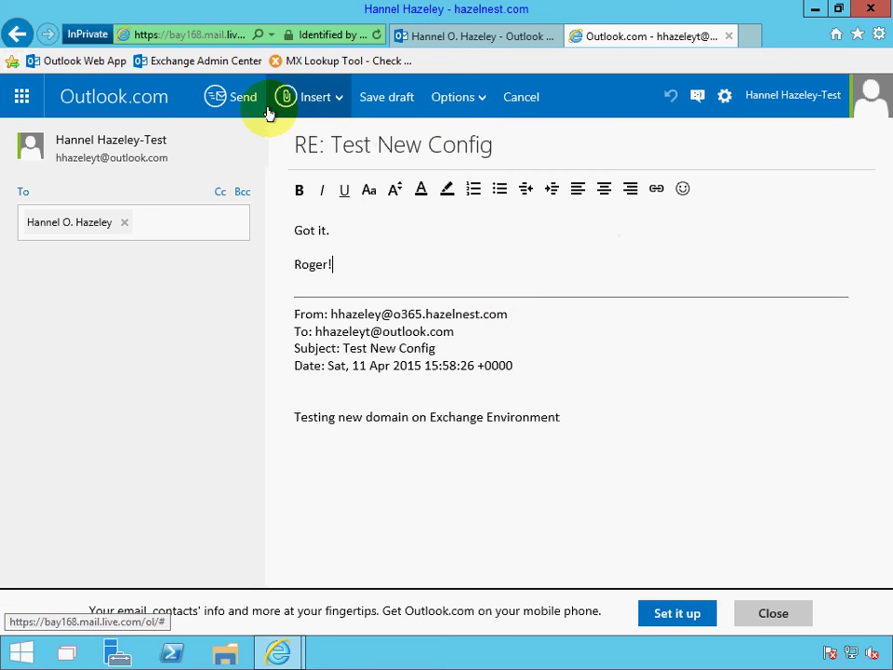
{"action": "left_click", "coordinate": [233, 103]}
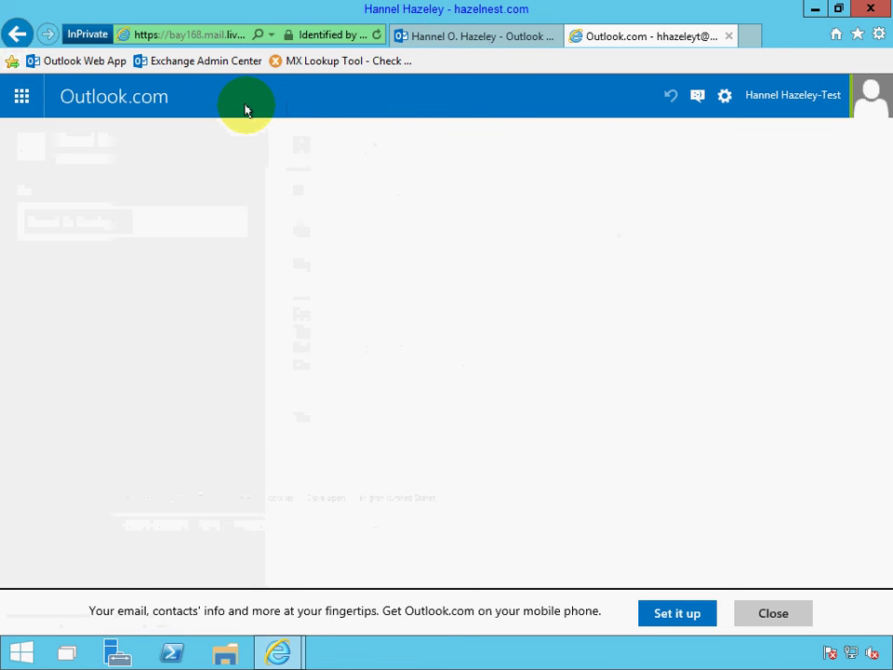
Open the 'Got it. Roger!' reply in the Outlook Web App inbox.
{"action": "left_click", "coordinate": [440, 37]}
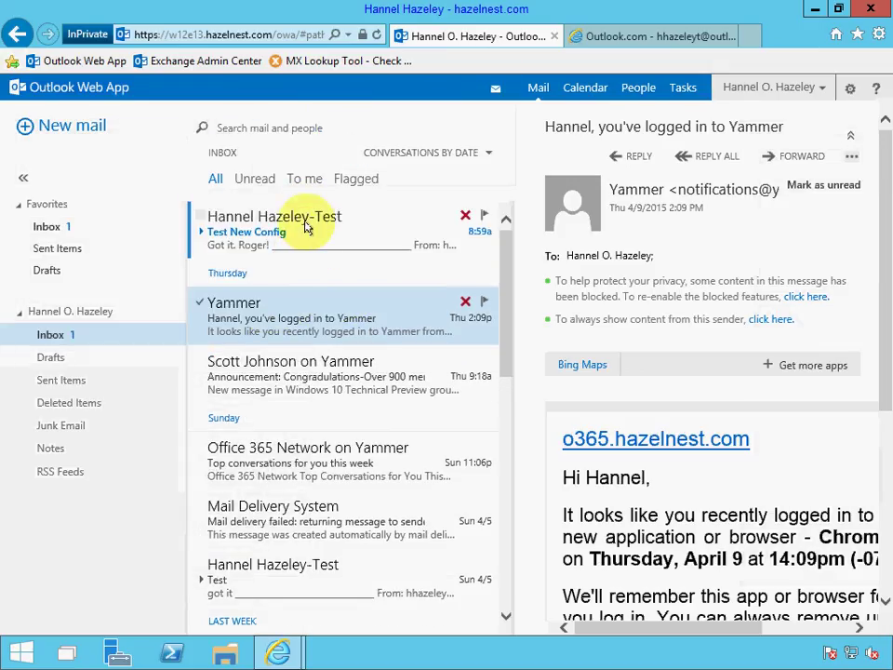
{"action": "left_click", "coordinate": [307, 240]}
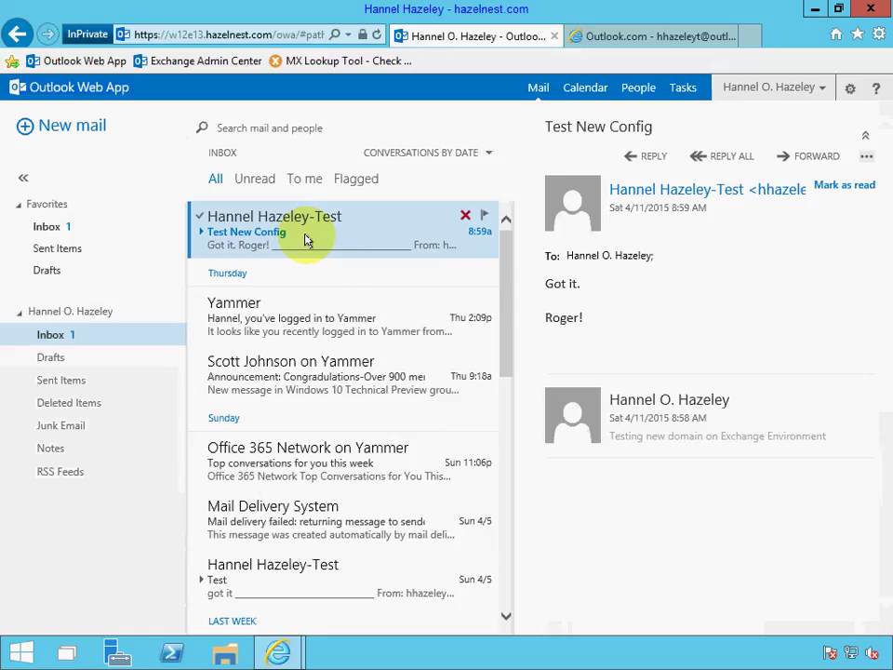